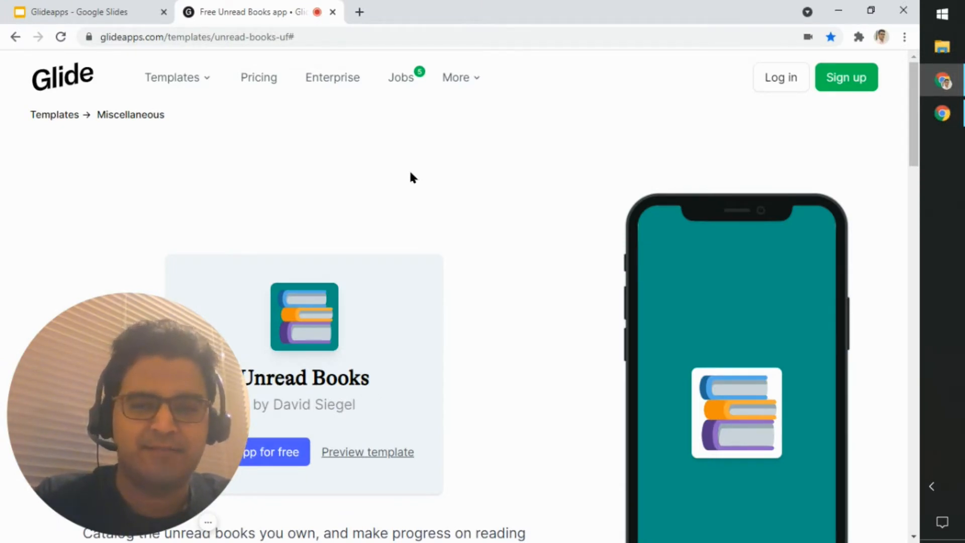
Step: Copy the free Unread Books template into a new editable app
scroll(410, 176, down, 4)
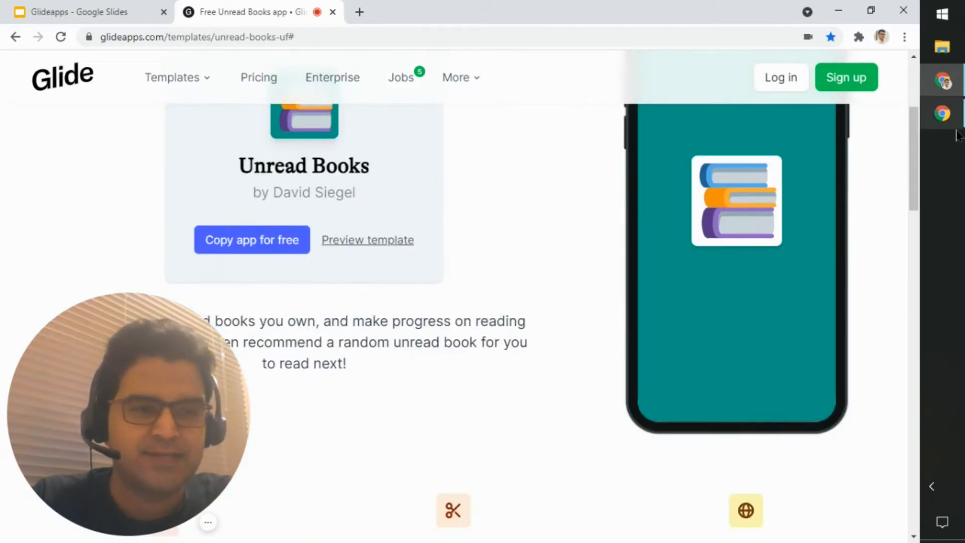
mouse_move(915, 157)
mouse_down()
mouse_move(910, 138)
mouse_move(909, 150)
mouse_up()
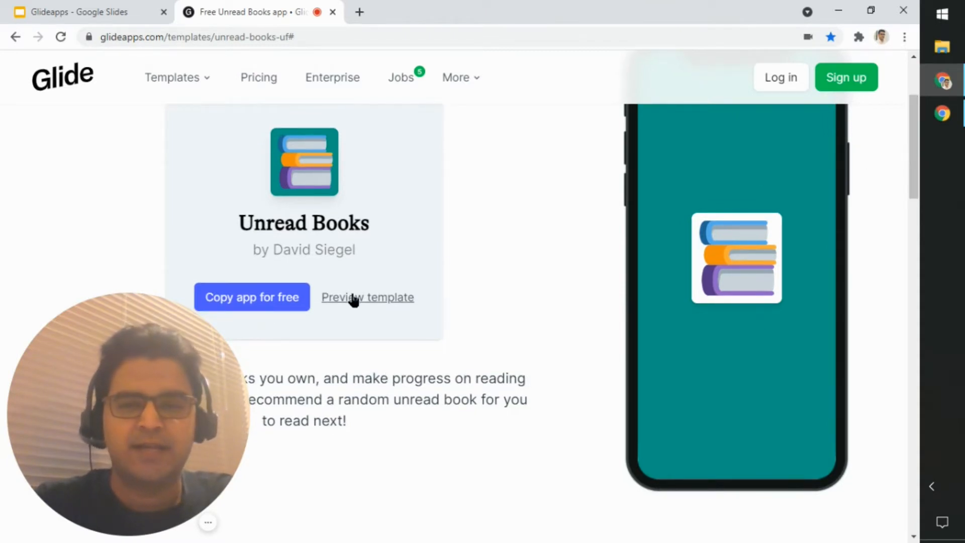
click(281, 300)
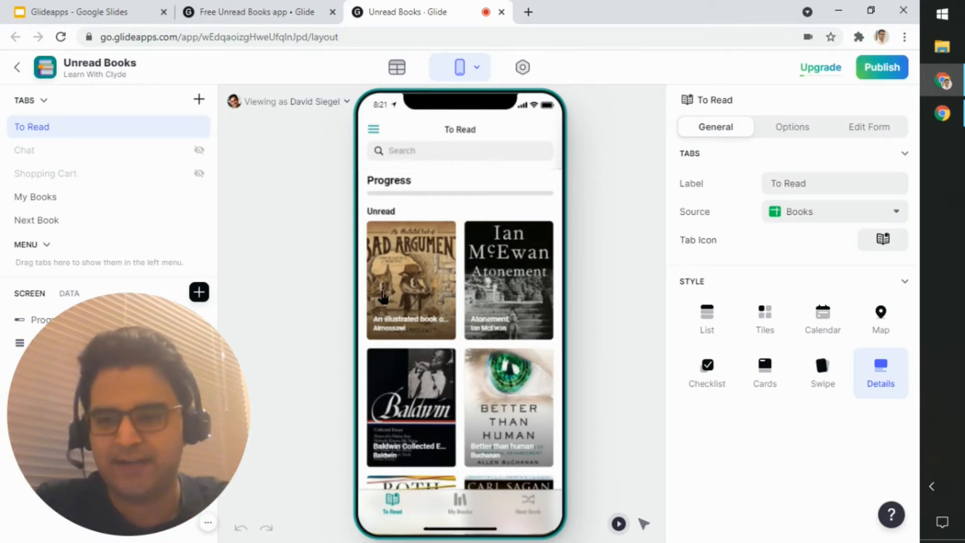
mouse_move(203, 485)
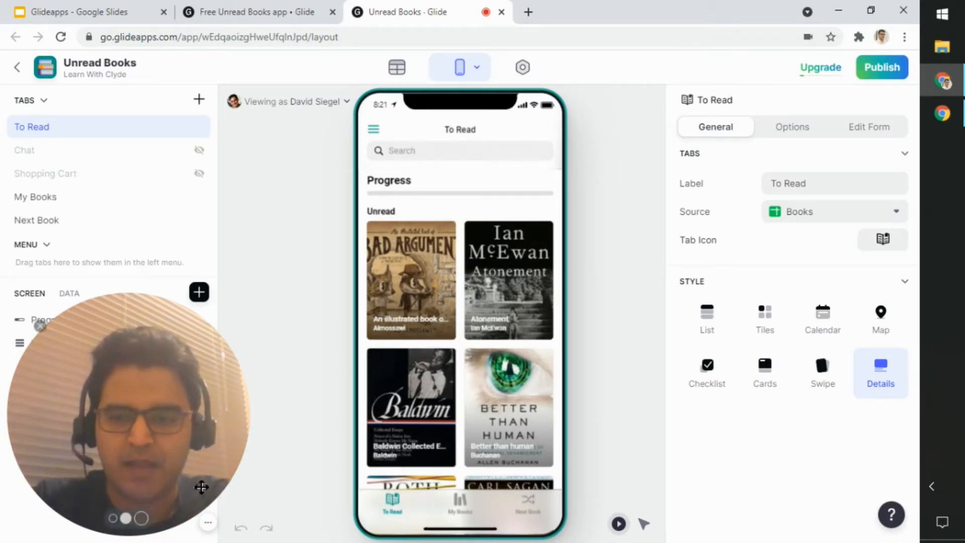
click(113, 519)
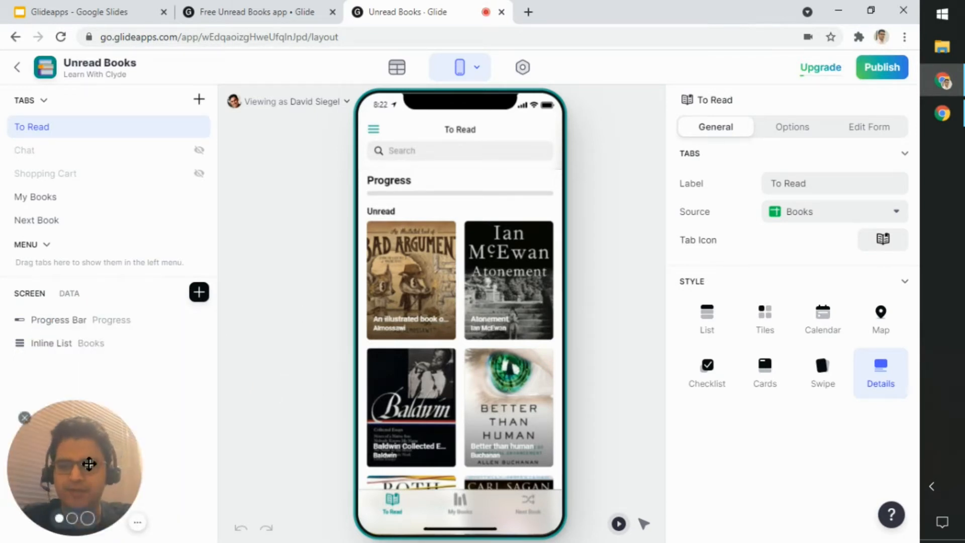
drag(95, 458, 880, 475)
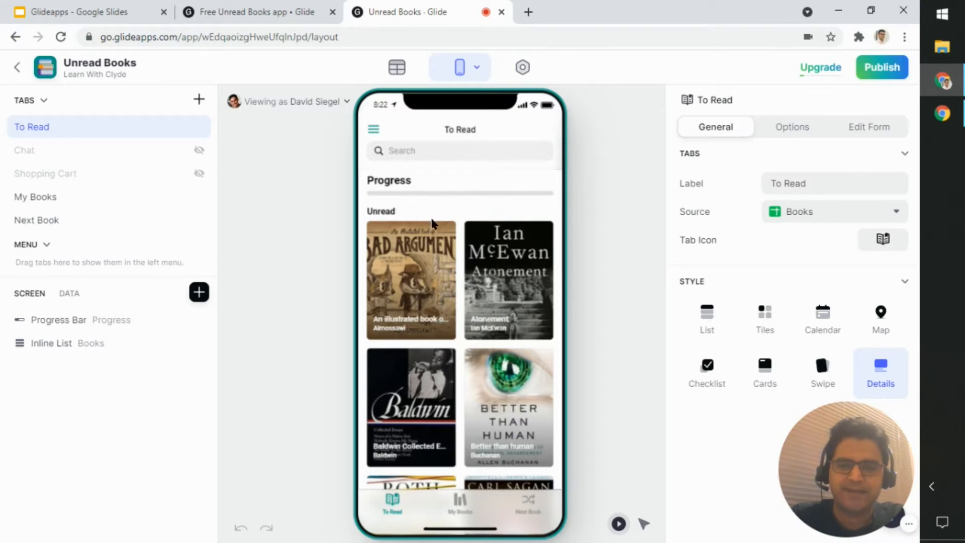
Step: Browse the unread book tiles on the To Read screen of the app preview
scroll(432, 222, down, 10)
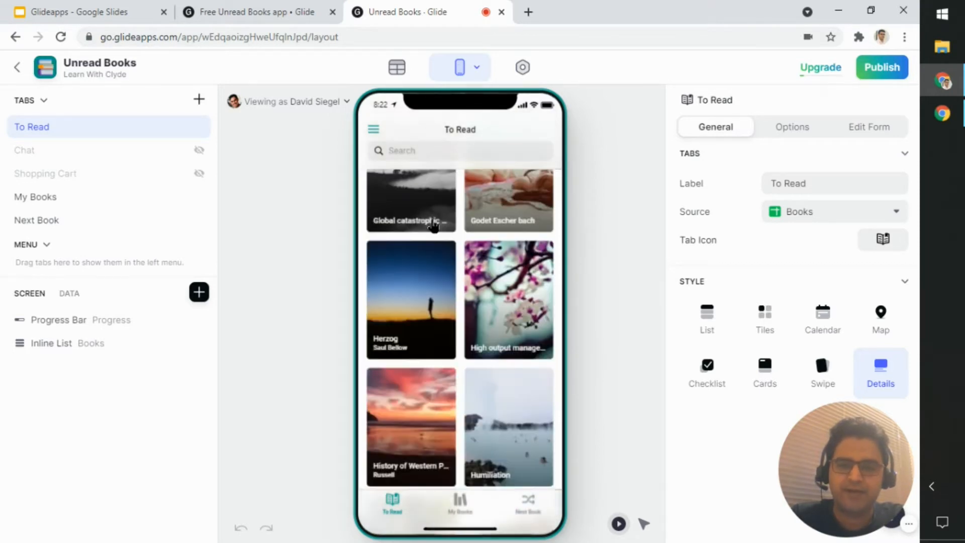
scroll(432, 225, down, 10)
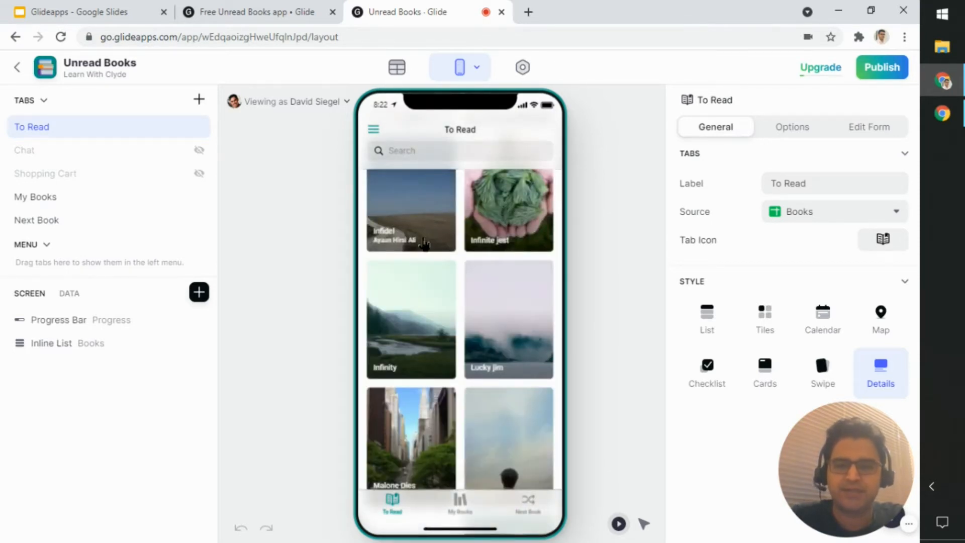
scroll(452, 301, down, 3)
scroll(477, 319, down, 3)
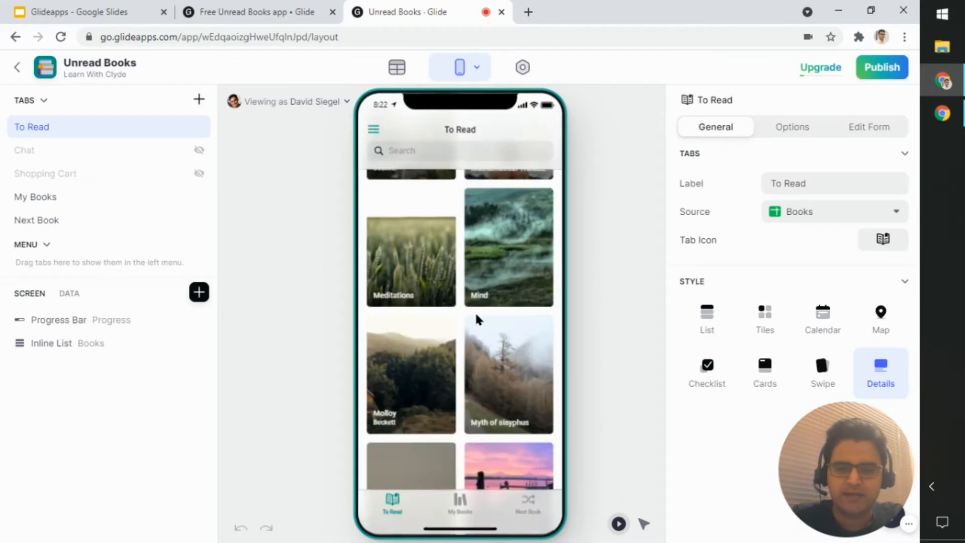
scroll(475, 312, down, 5)
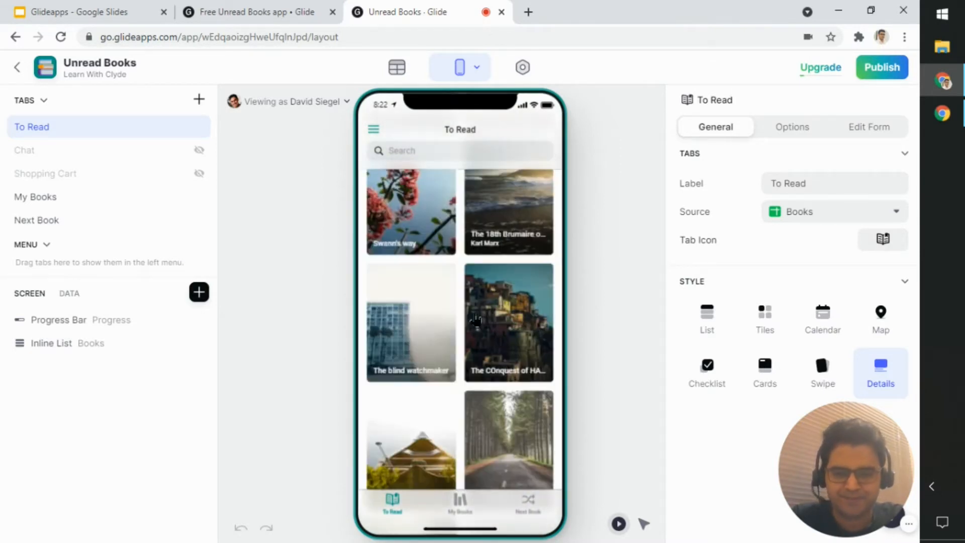
scroll(477, 319, up, 20)
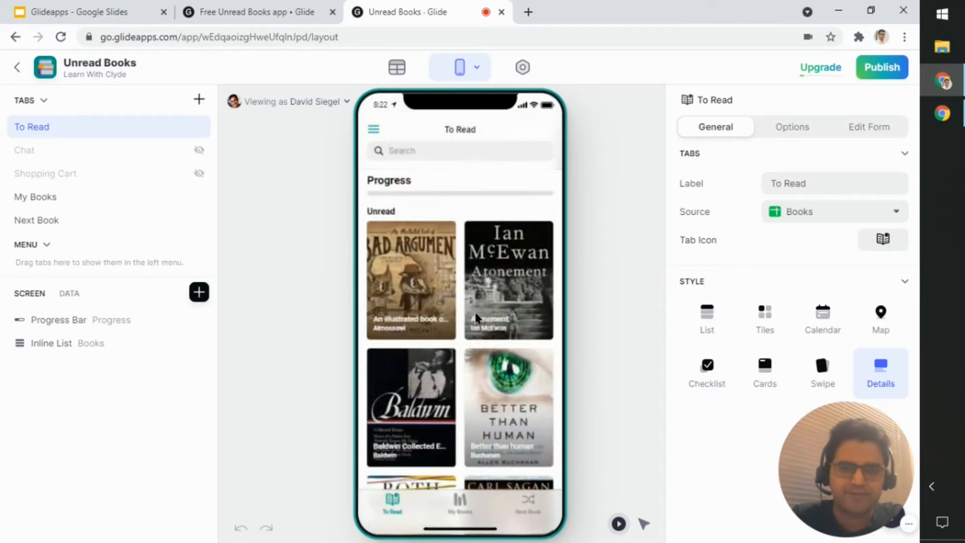
Step: View the detail screen of "An illustrated book of bad arguments" in the preview and return to the To Read list
click(405, 278)
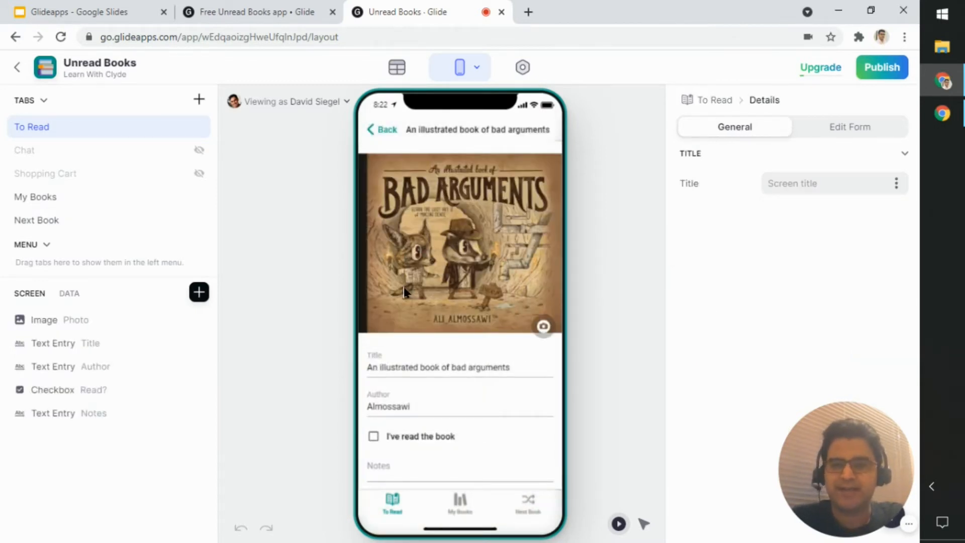
scroll(403, 286, down, 1)
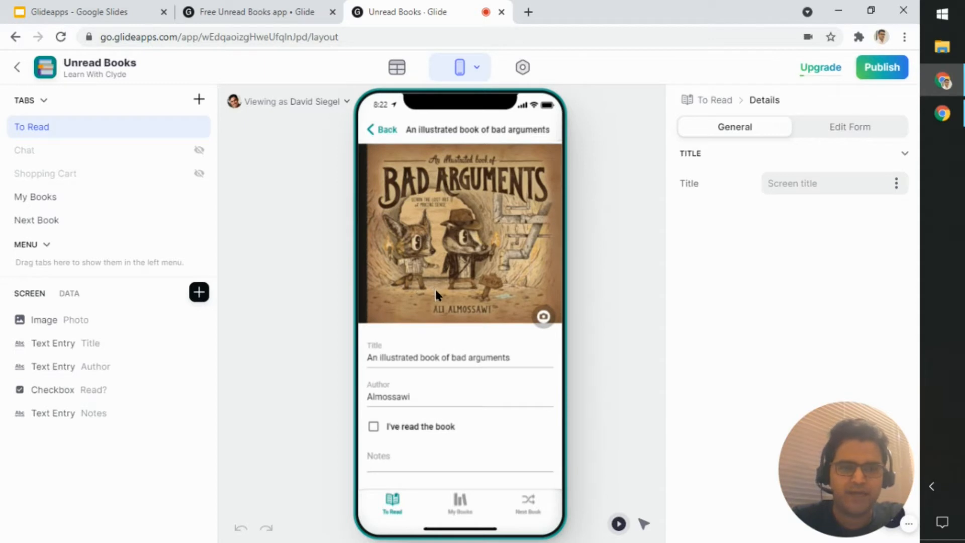
click(444, 398)
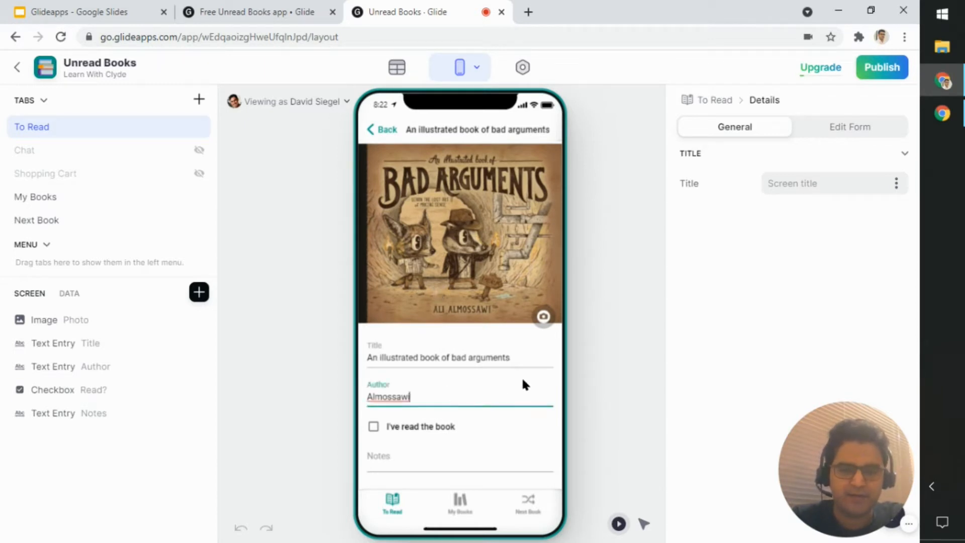
click(551, 371)
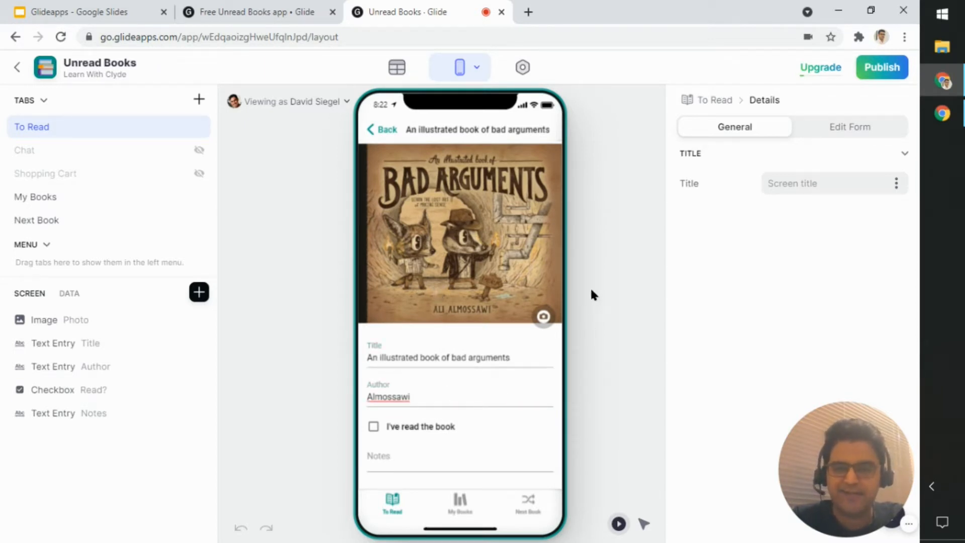
click(386, 130)
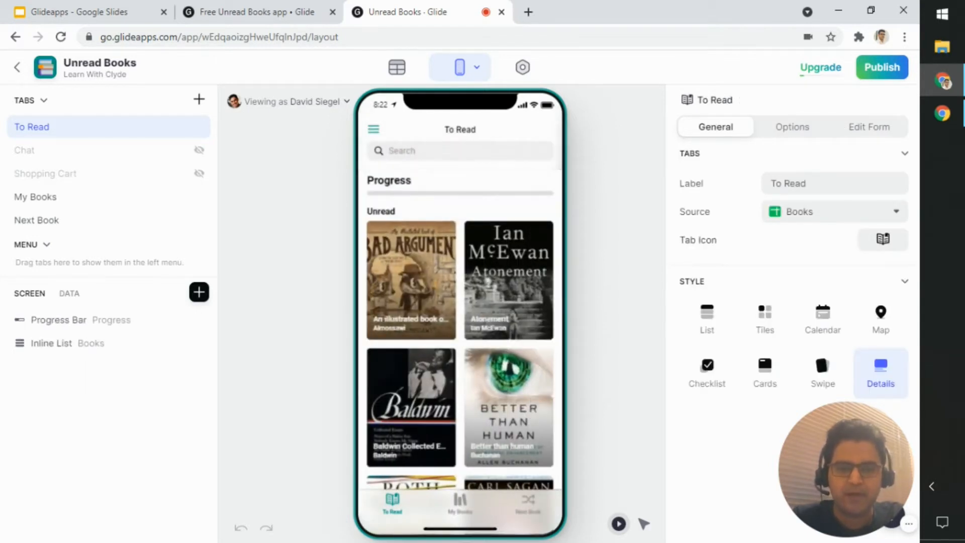
Step: Browse the book tiles on the My Books screen, and view the suggestion on the Next Book screen
click(459, 502)
scroll(520, 285, down, 10)
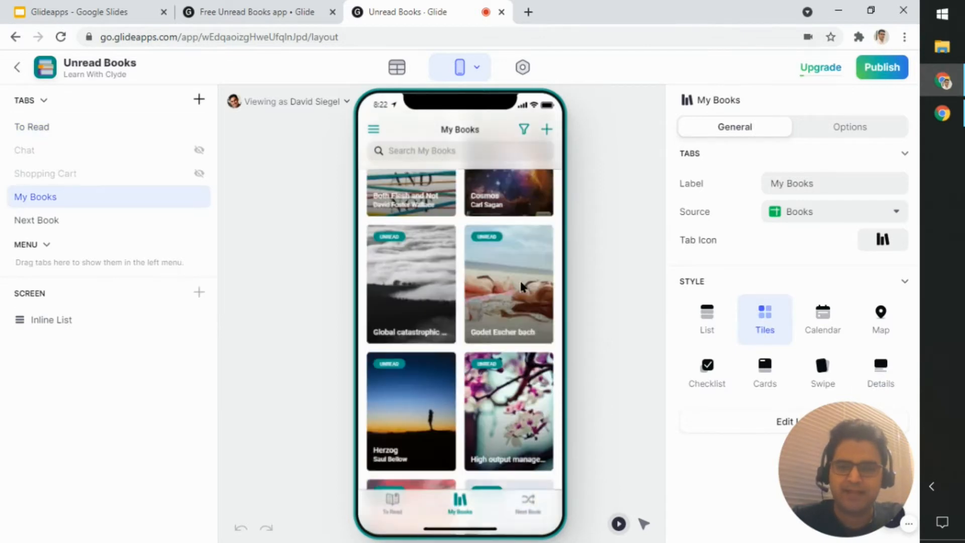
scroll(520, 286, down, 8)
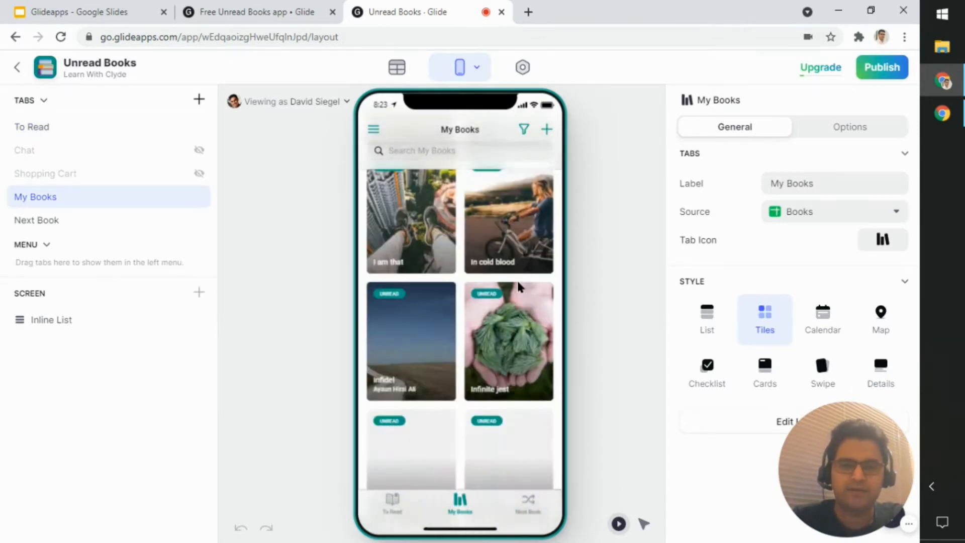
scroll(517, 286, up, 8)
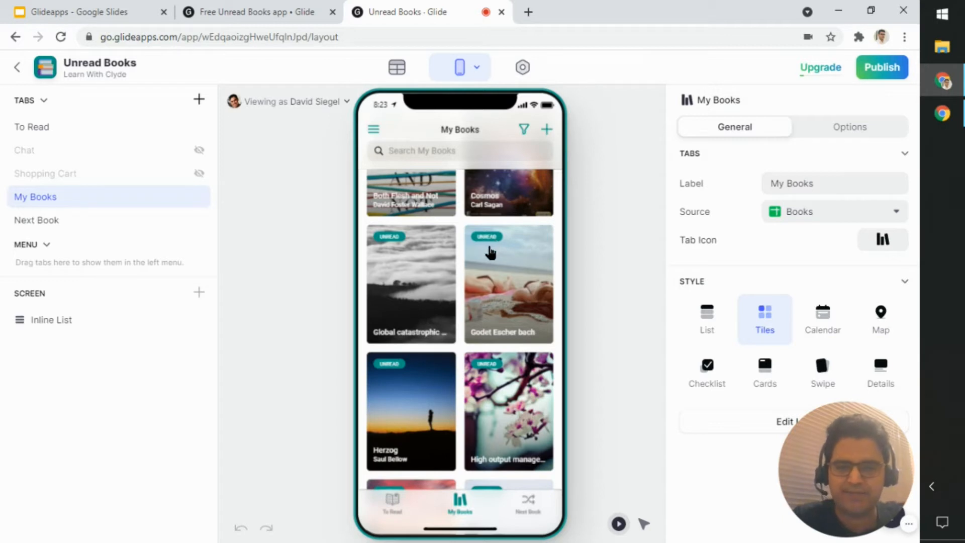
scroll(463, 265, up, 3)
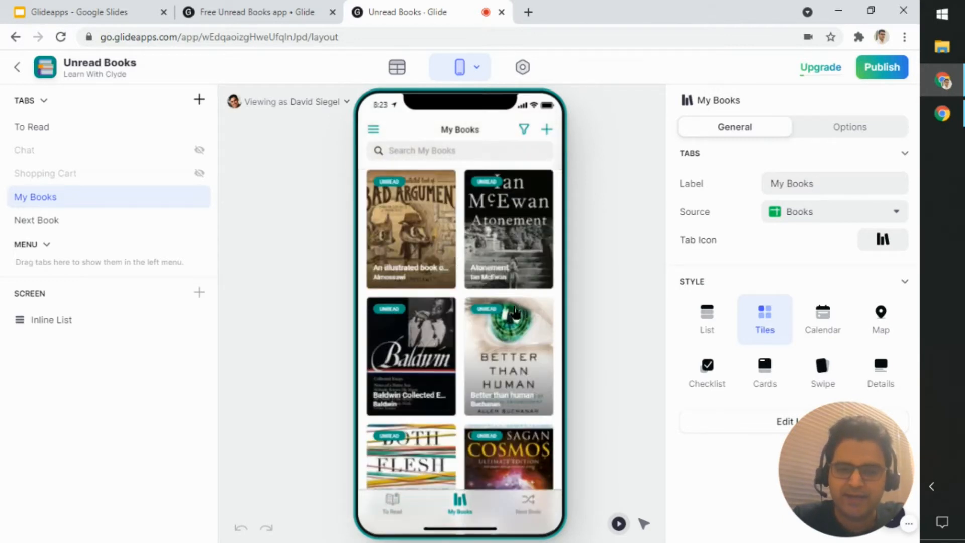
scroll(508, 282, down, 10)
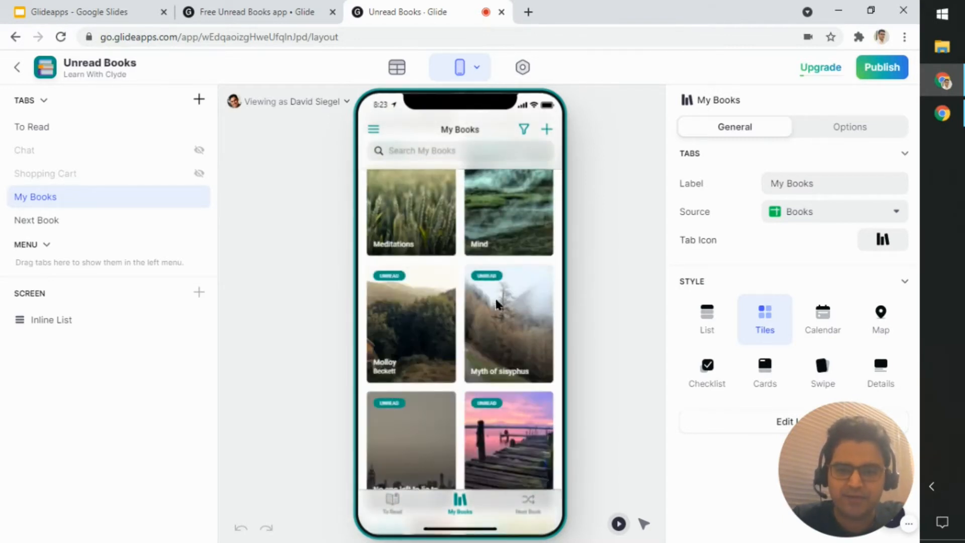
scroll(498, 302, down, 5)
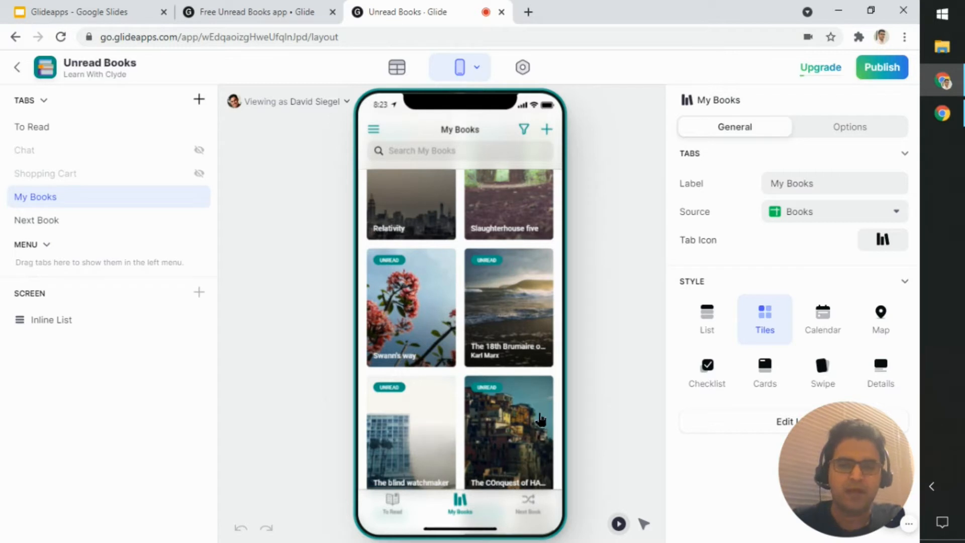
click(548, 510)
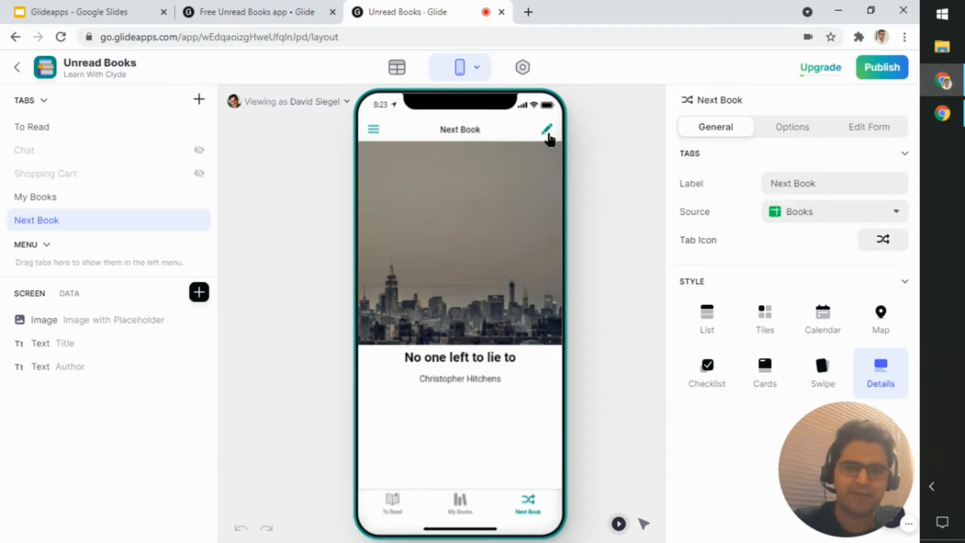
Step: Examine the style, data column and option settings of the Progress Bar component on the To Read screen
click(402, 501)
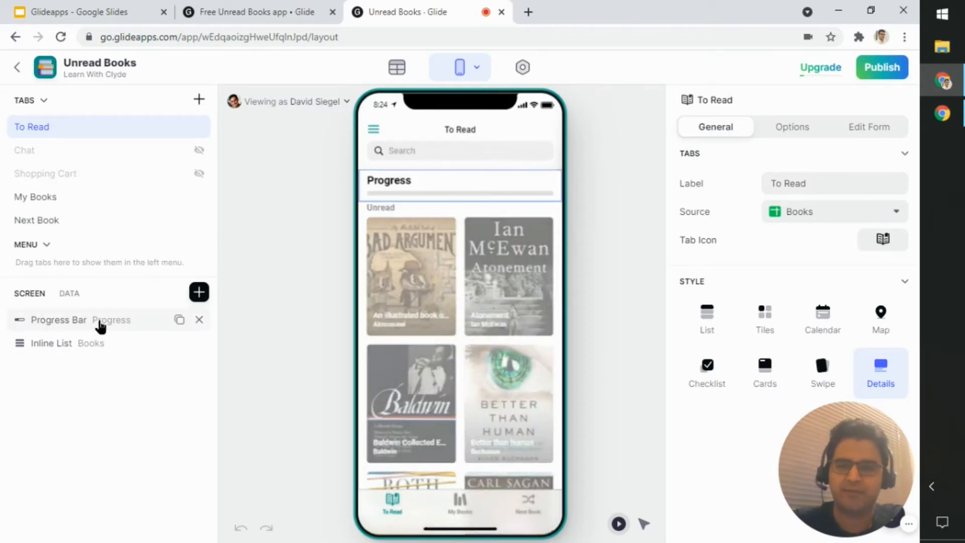
click(129, 318)
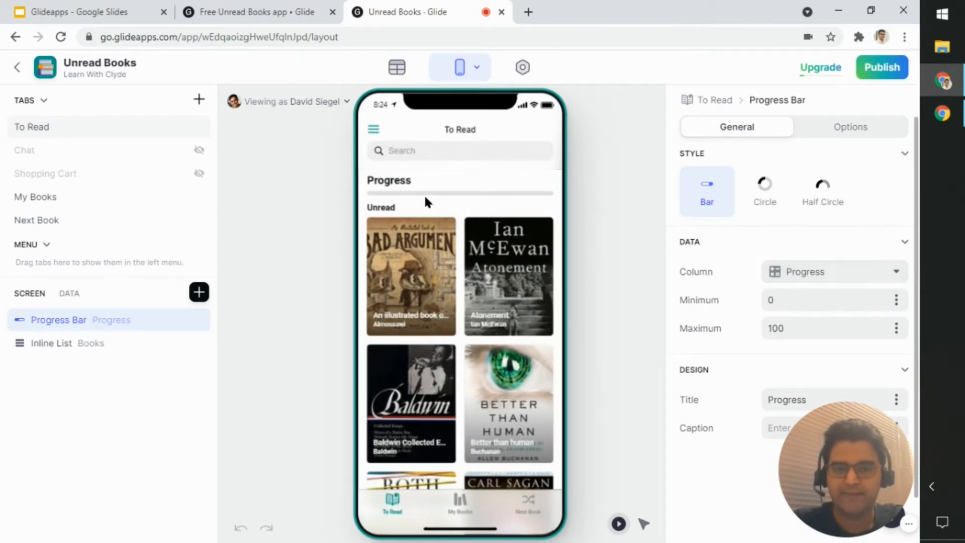
click(859, 278)
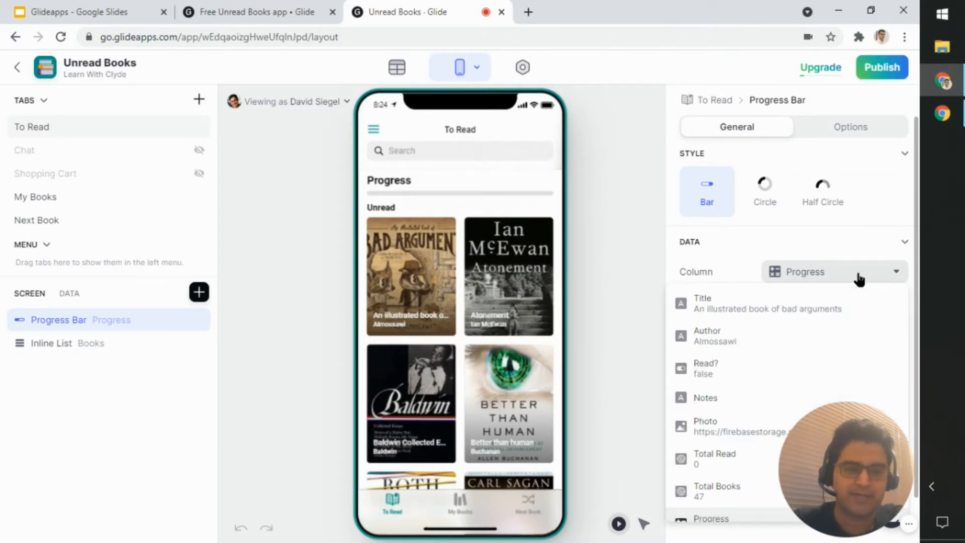
click(859, 277)
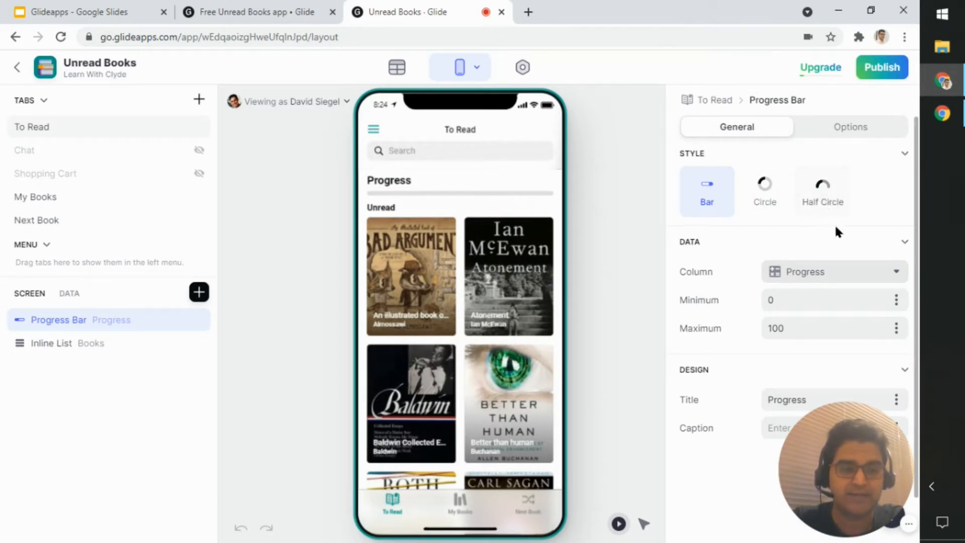
scroll(836, 231, down, 1)
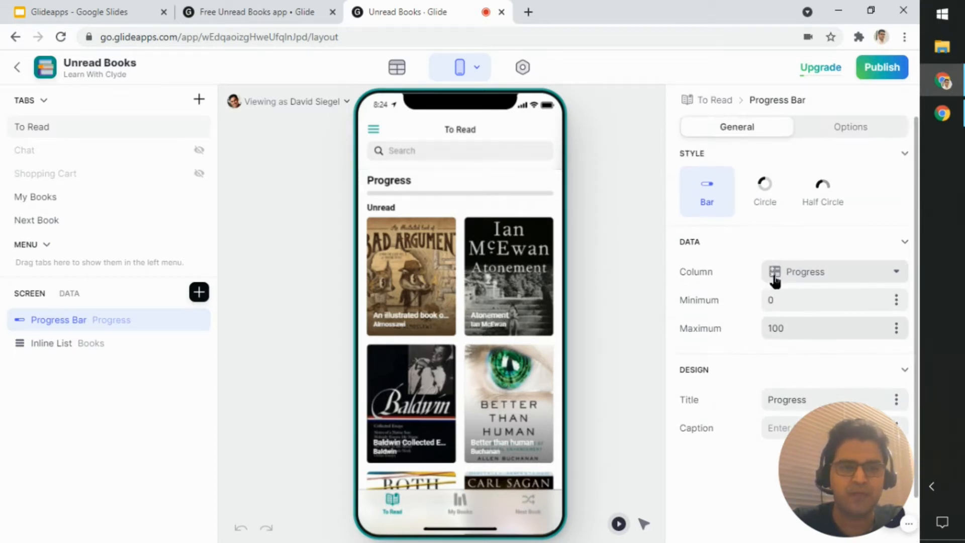
click(867, 130)
click(746, 136)
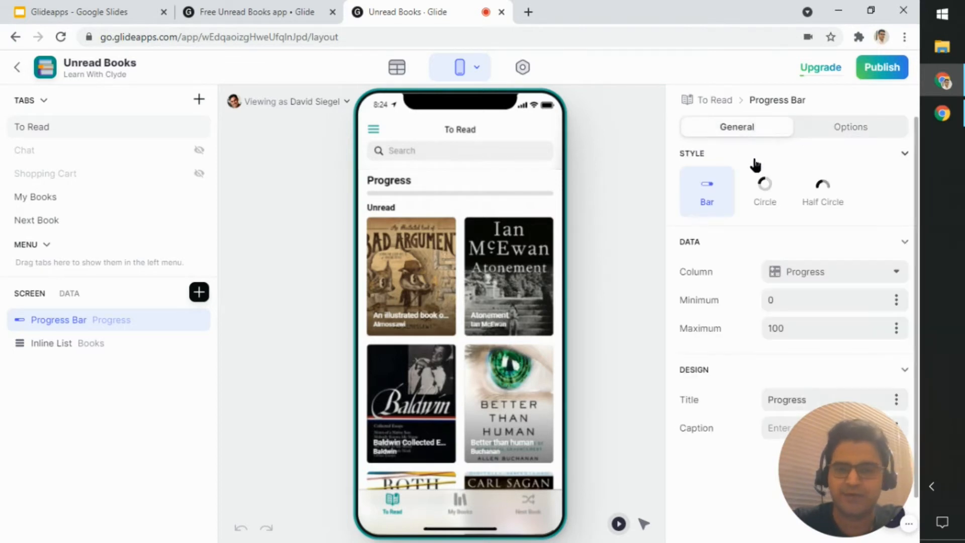
Step: Examine the style, title and source table settings of the Inline List on the To Read screen, including the available source values
click(81, 352)
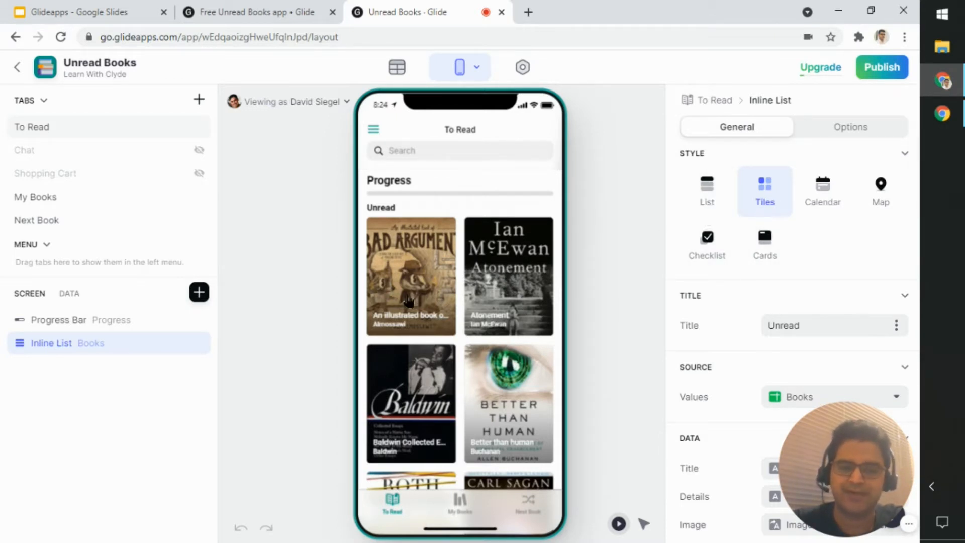
drag(835, 480, 272, 485)
scroll(885, 392, down, 4)
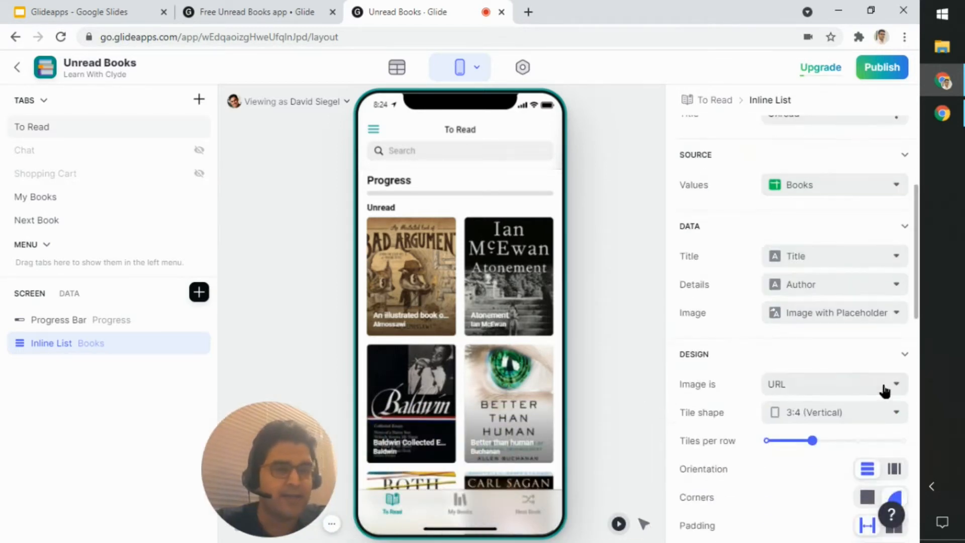
scroll(885, 391, up, 4)
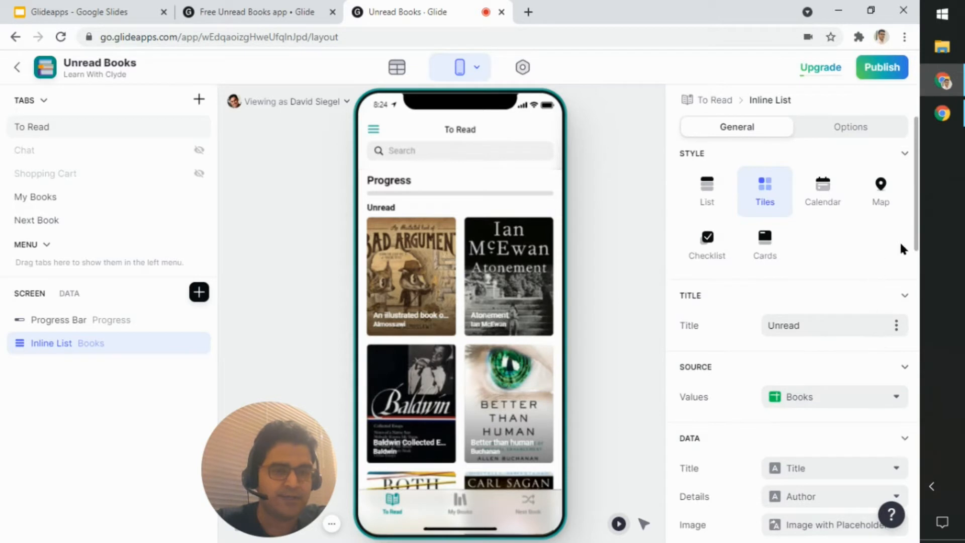
scroll(919, 242, down, 2)
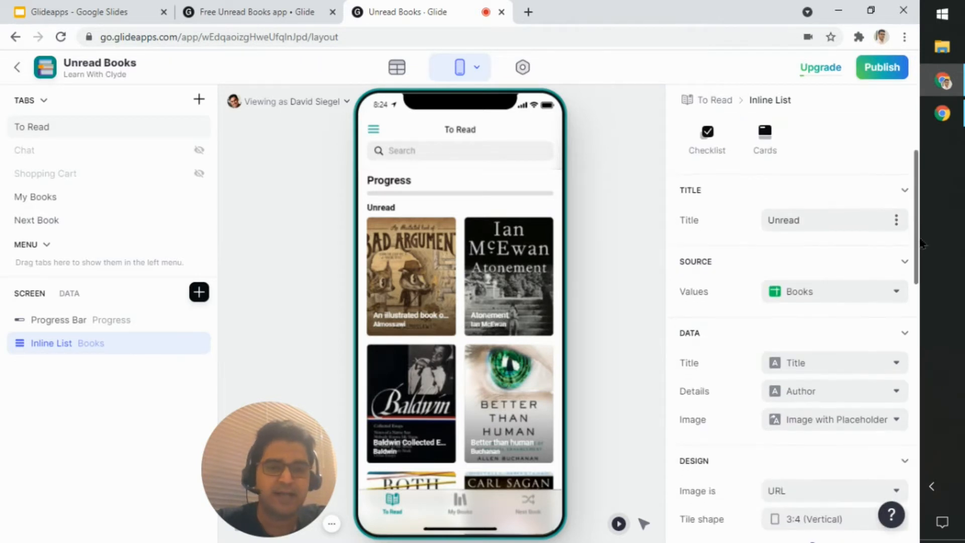
click(861, 219)
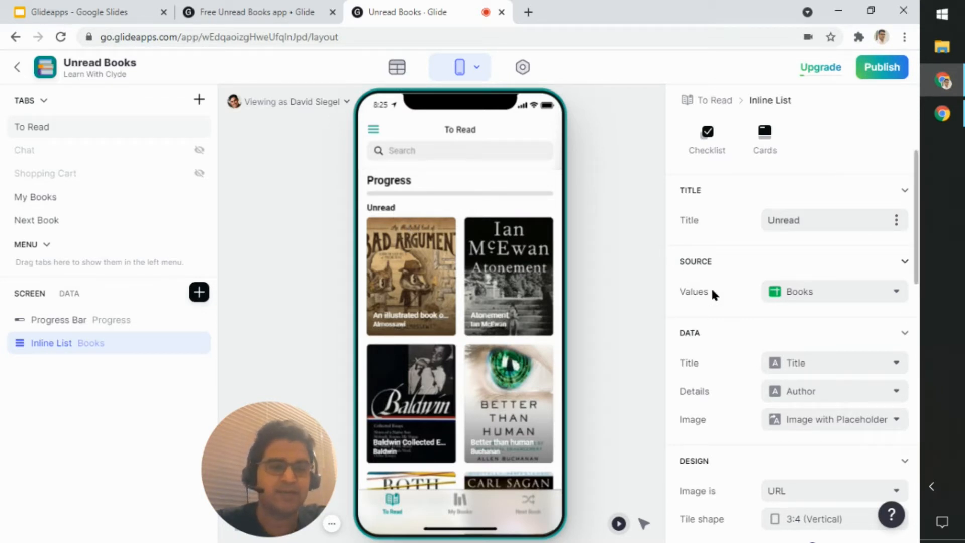
click(826, 298)
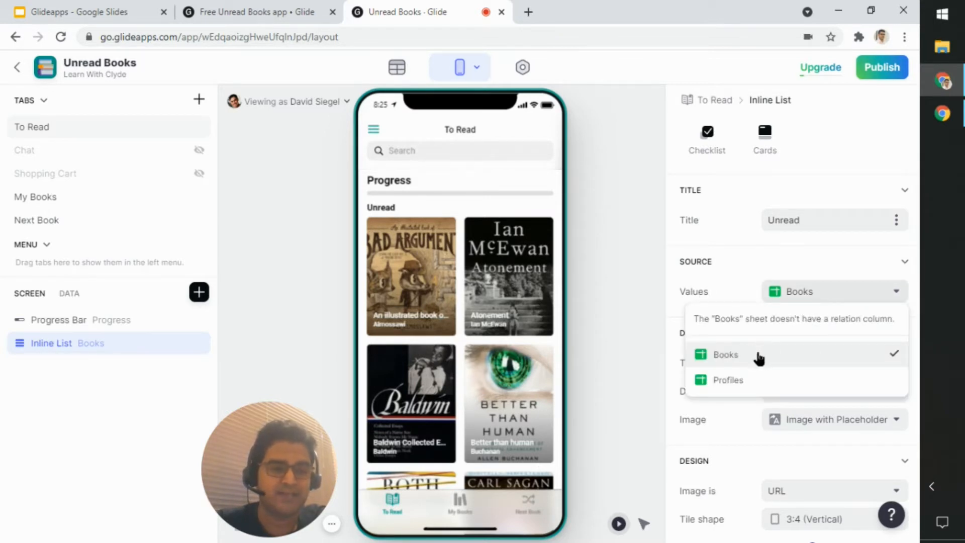
click(835, 300)
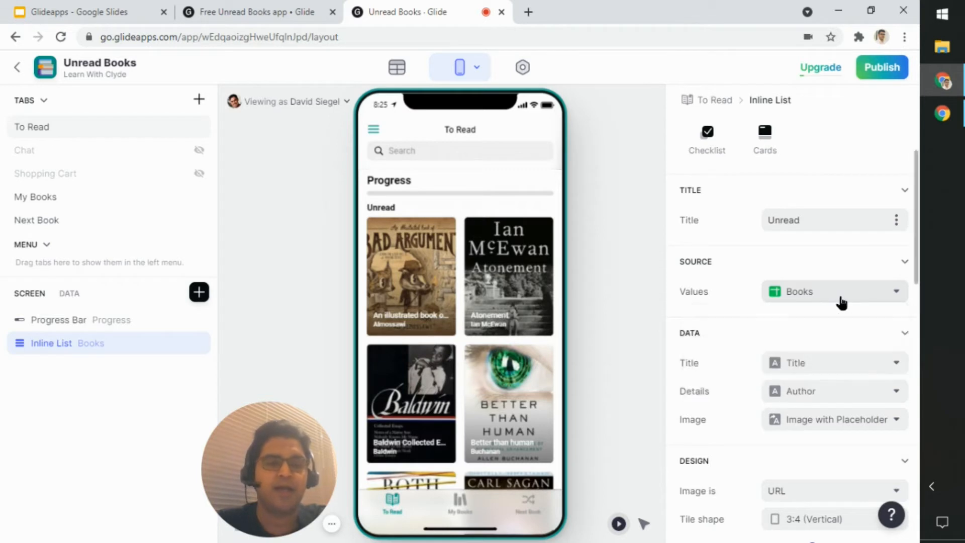
Step: Review the Inline List's data column mappings and tile design settings, including the columns available for its title
drag(913, 282, 915, 336)
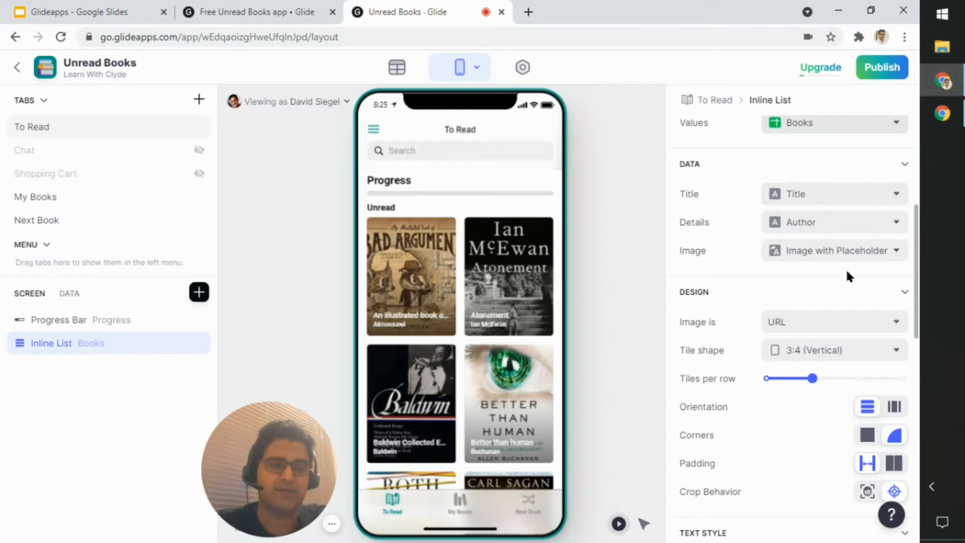
scroll(849, 264, up, 4)
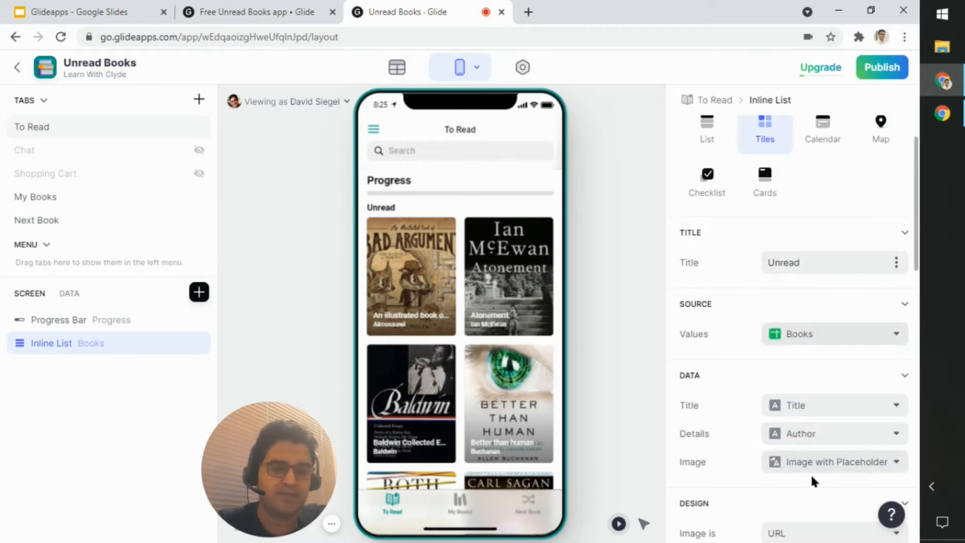
scroll(812, 480, down, 4)
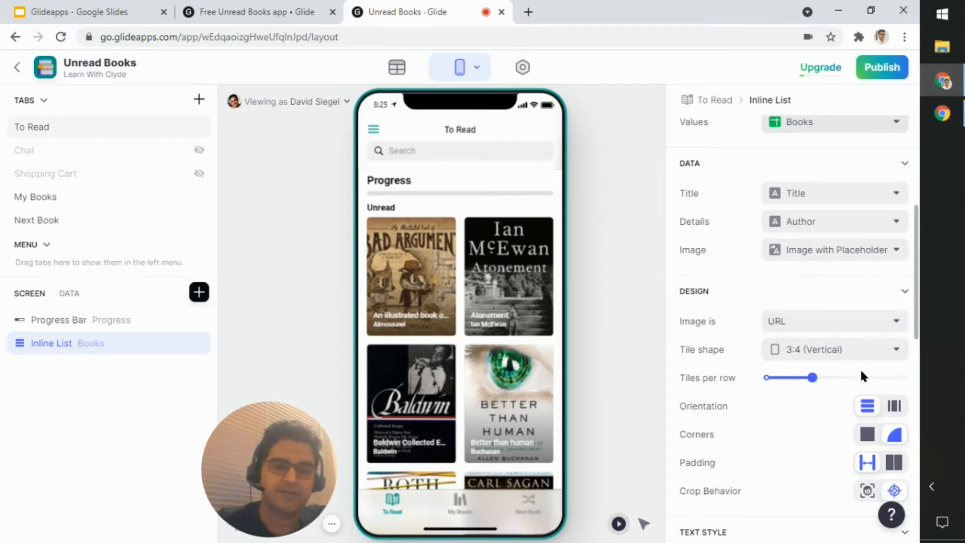
scroll(861, 368, down, 4)
scroll(884, 261, up, 4)
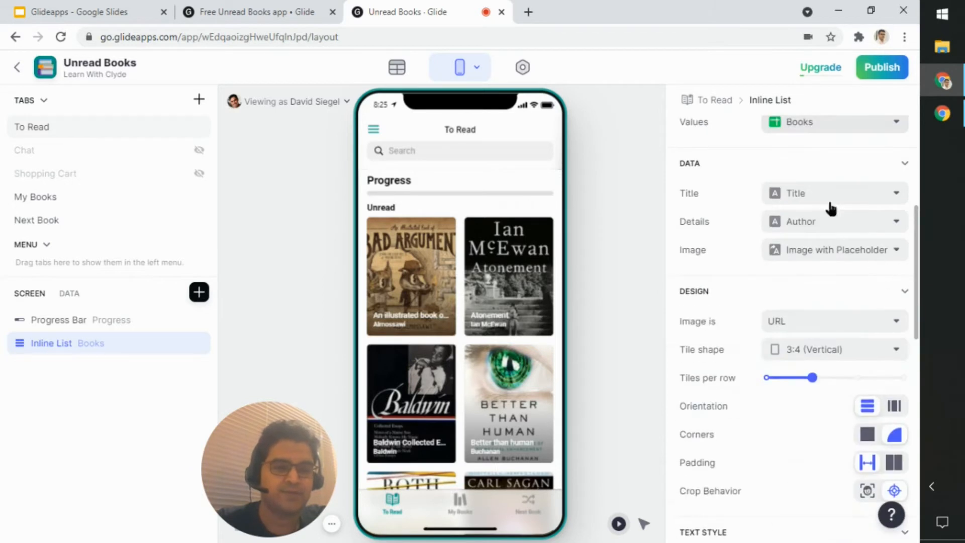
click(832, 194)
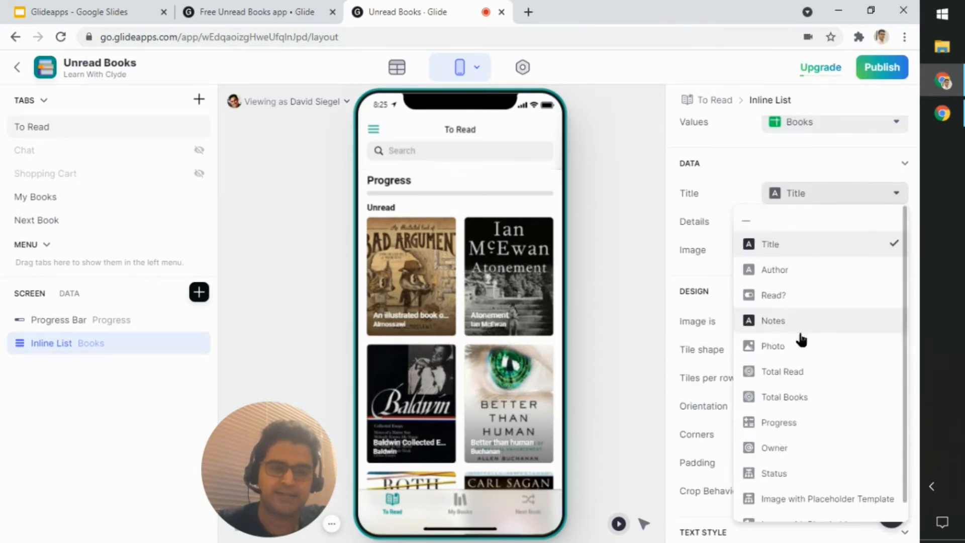
click(809, 198)
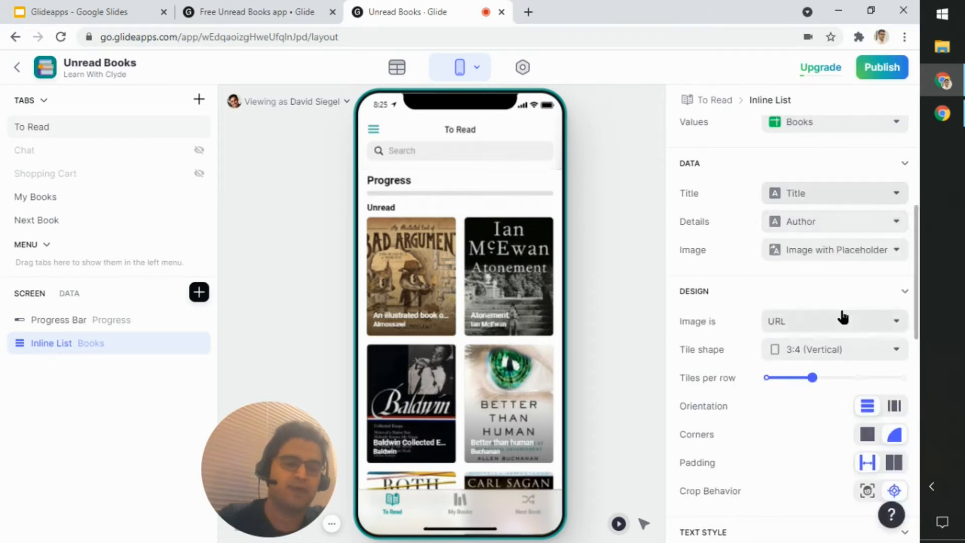
Step: Set the Inline List's tile text size to the middle of the three sizes
scroll(843, 317, down, 4)
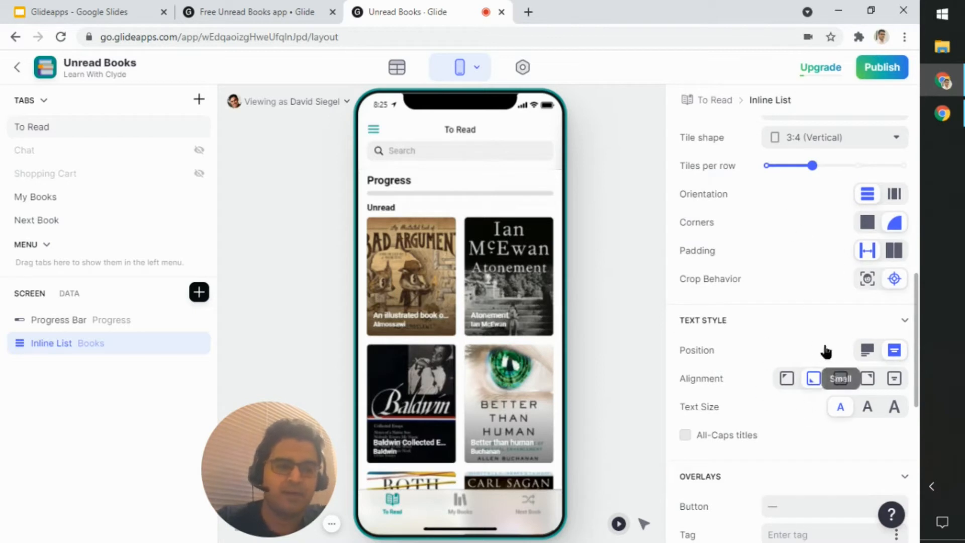
click(867, 409)
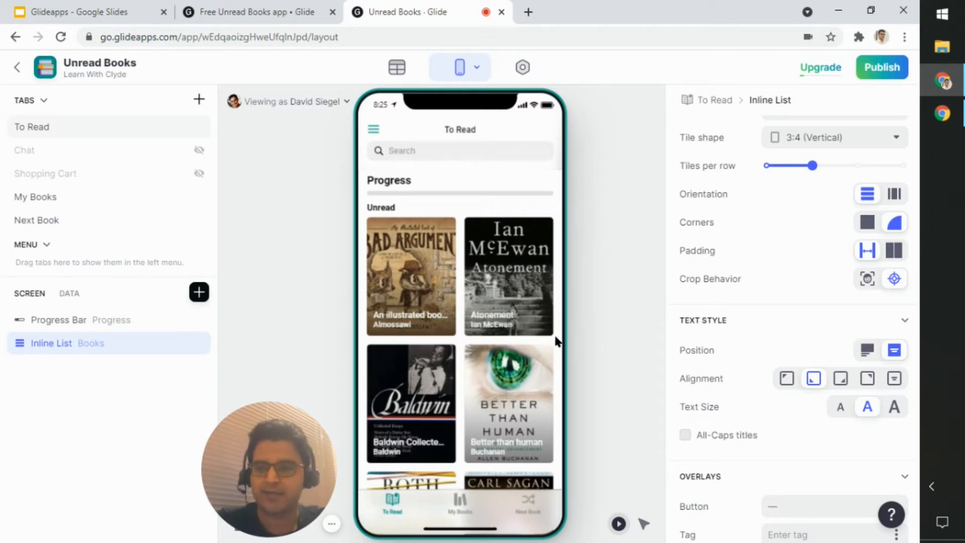
click(646, 313)
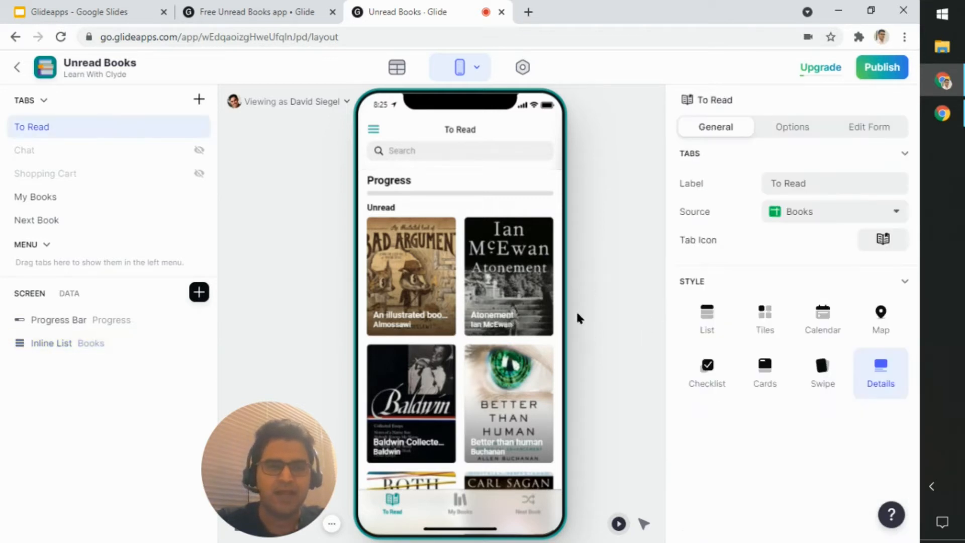
Step: Open the details screen of "An illustrated book of bad arguments" and examine its Image component's data, design, overlay and action settings
click(425, 294)
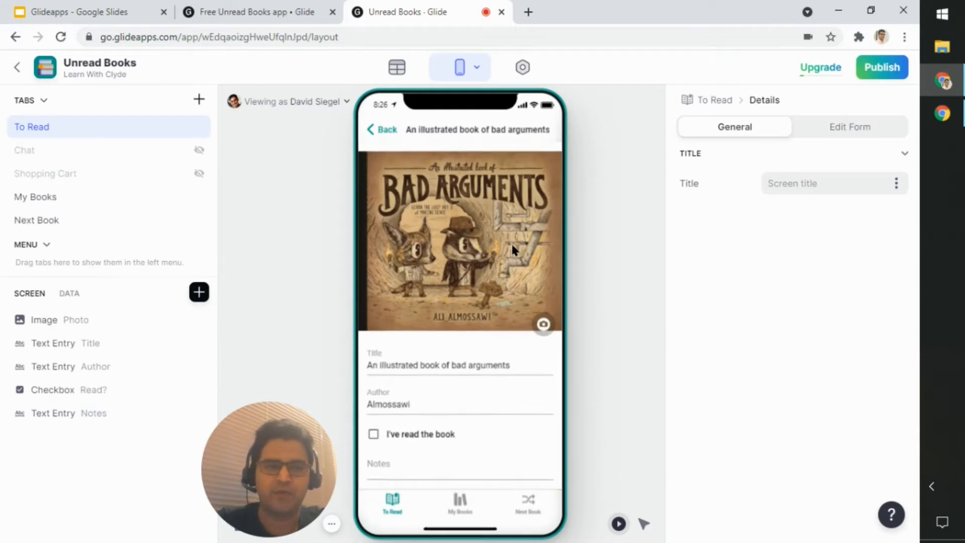
click(90, 318)
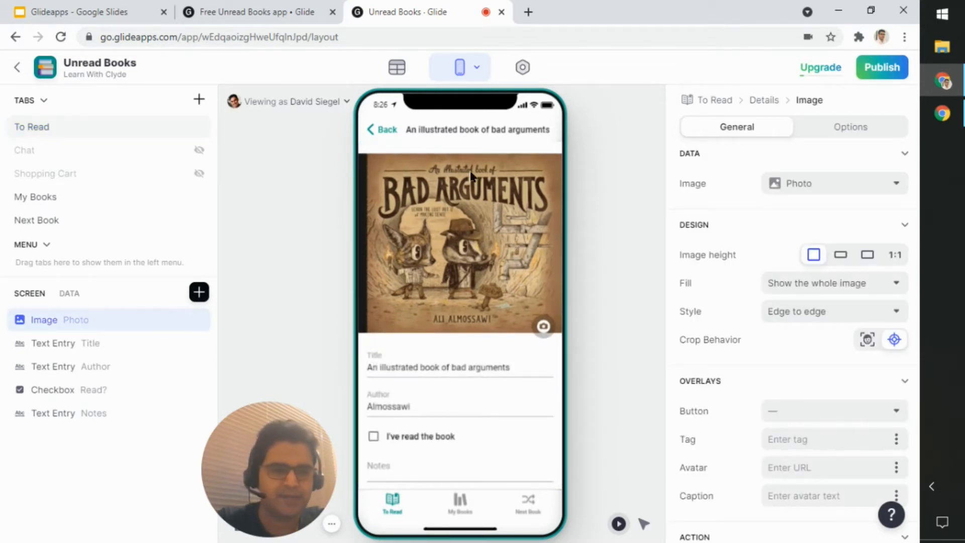
scroll(722, 258, down, 4)
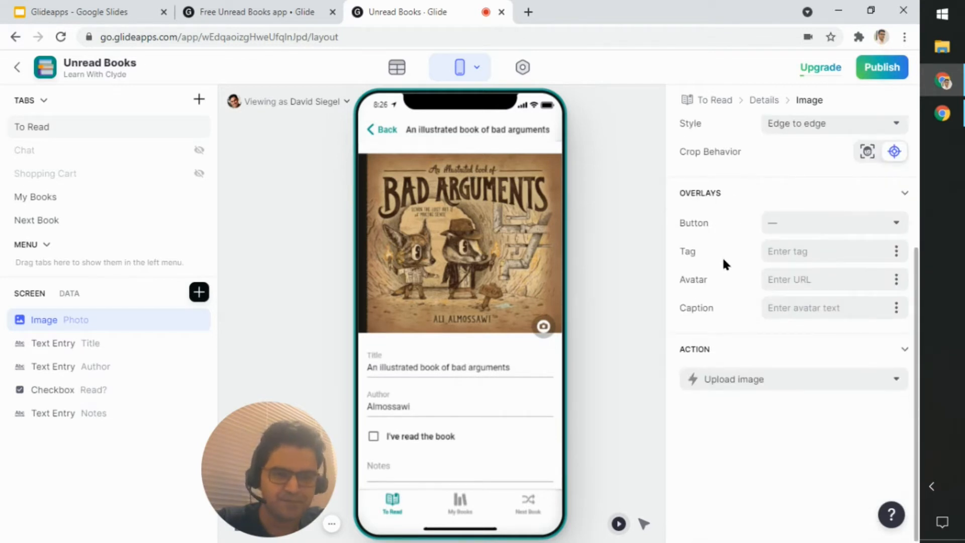
scroll(713, 264, up, 4)
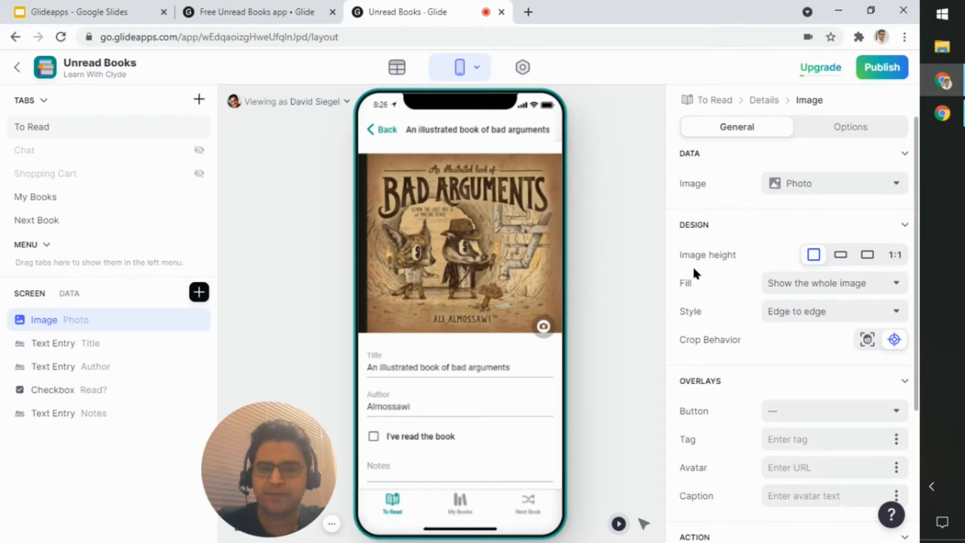
Step: Examine which columns the Title, Author and Notes text entries and the Read? checkbox are linked to on the details screen
click(114, 352)
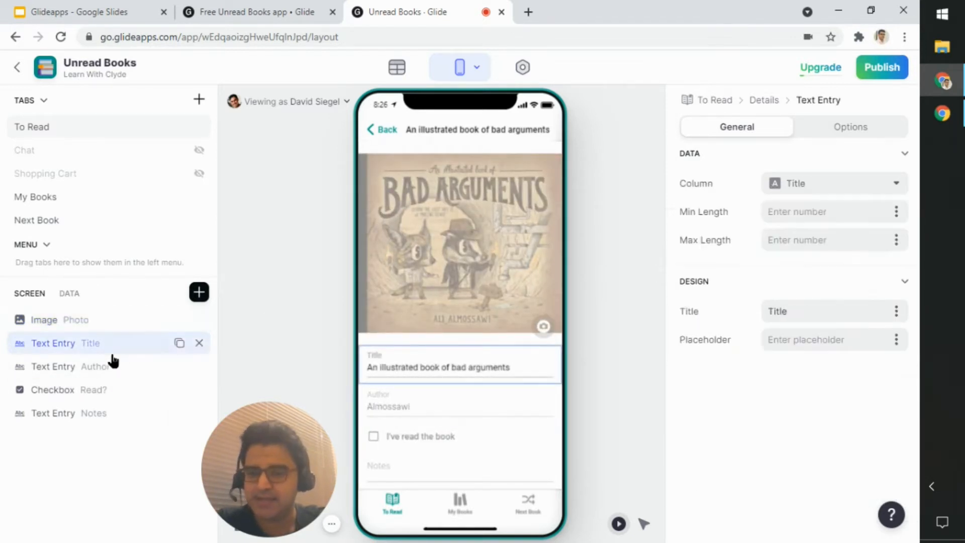
click(113, 373)
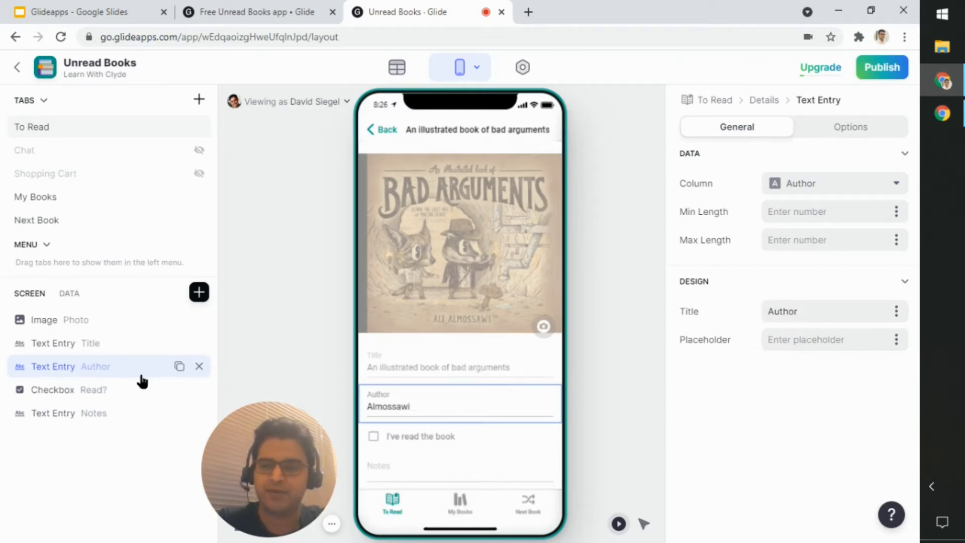
click(69, 347)
click(96, 400)
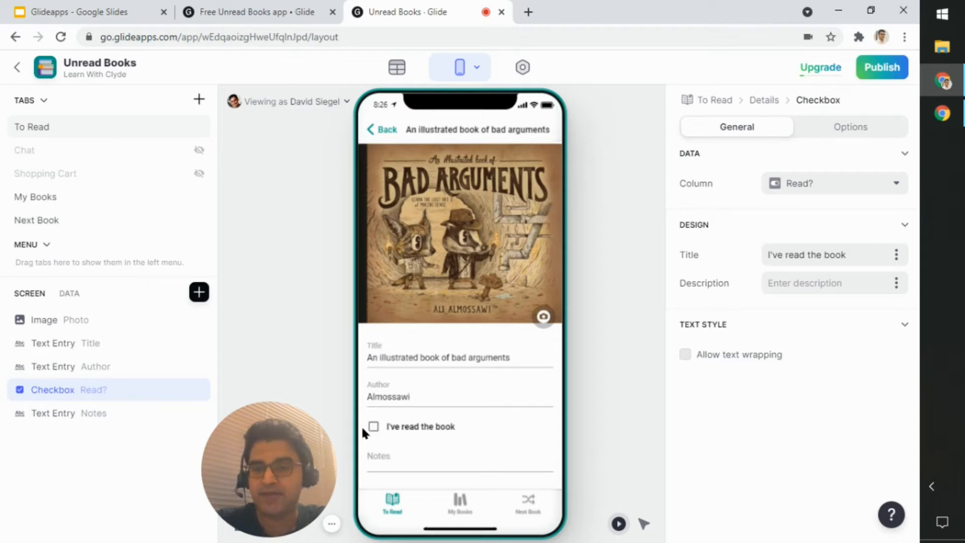
click(65, 413)
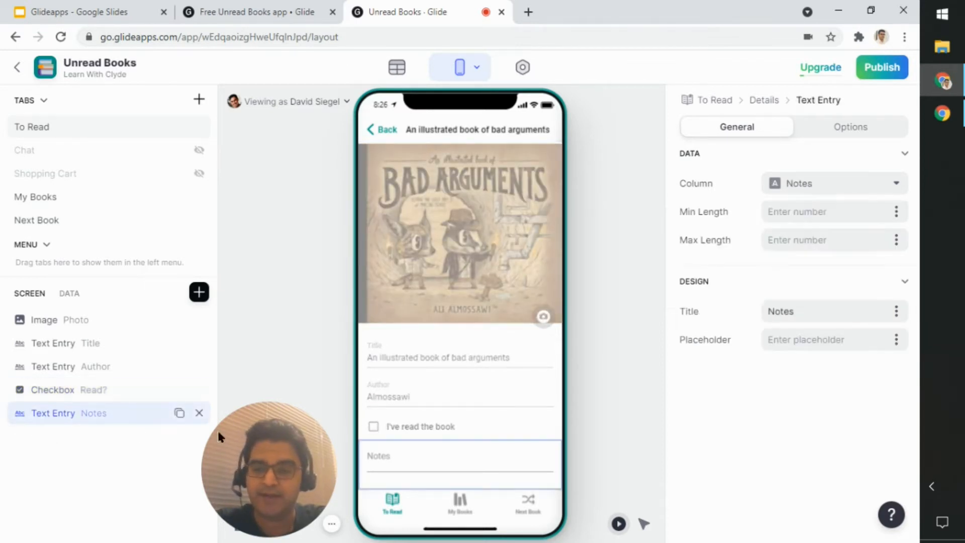
Step: Enter "Some notes" in the book's Notes field, then return to the list and reopen the book to check the entry
click(417, 465)
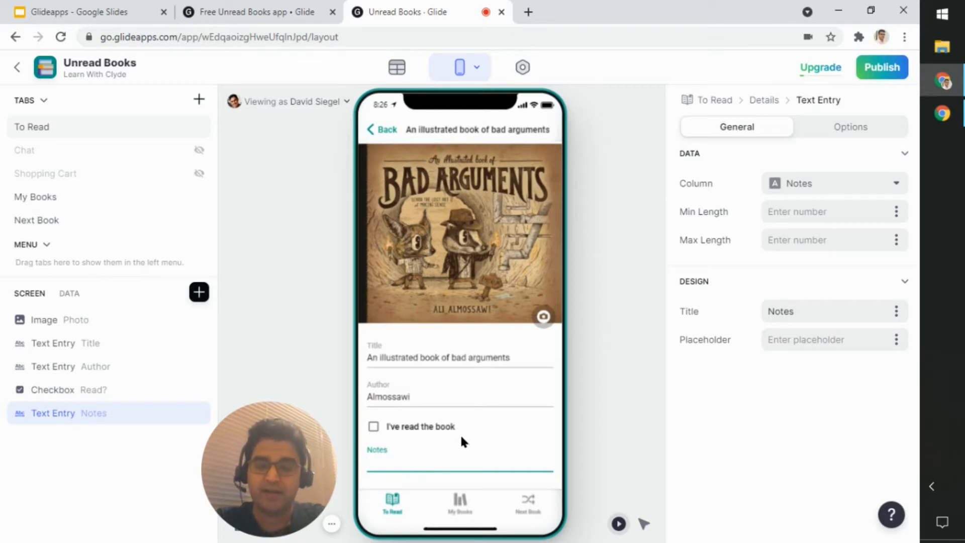
text(Some note)
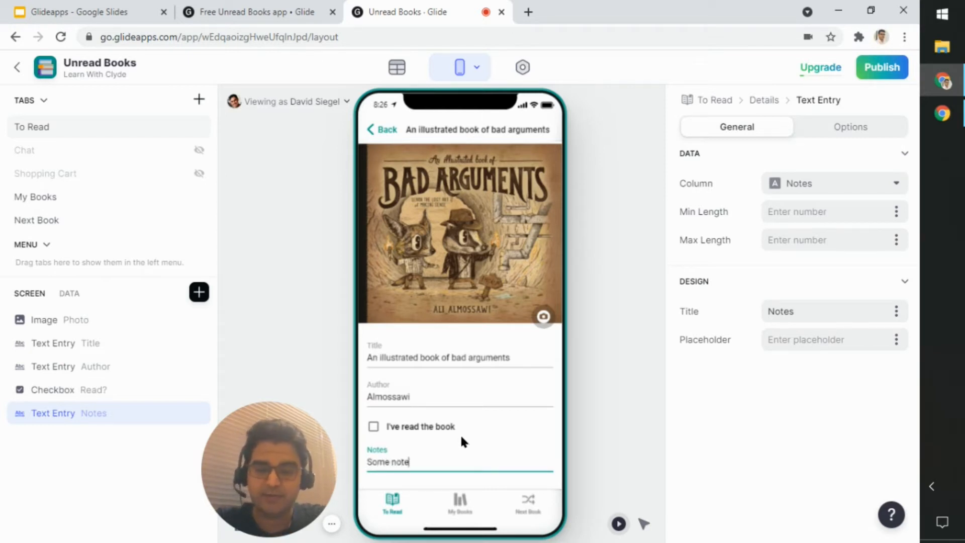
text(s)
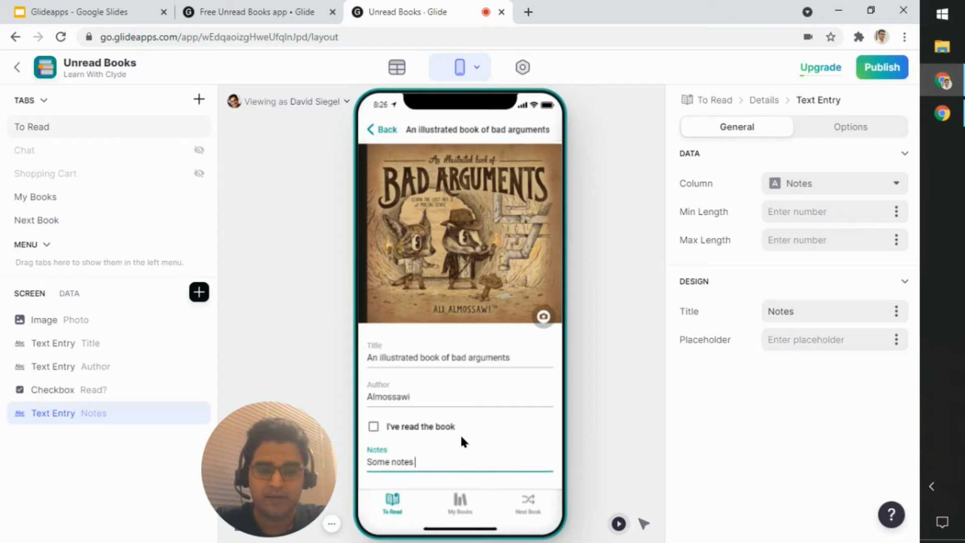
click(502, 369)
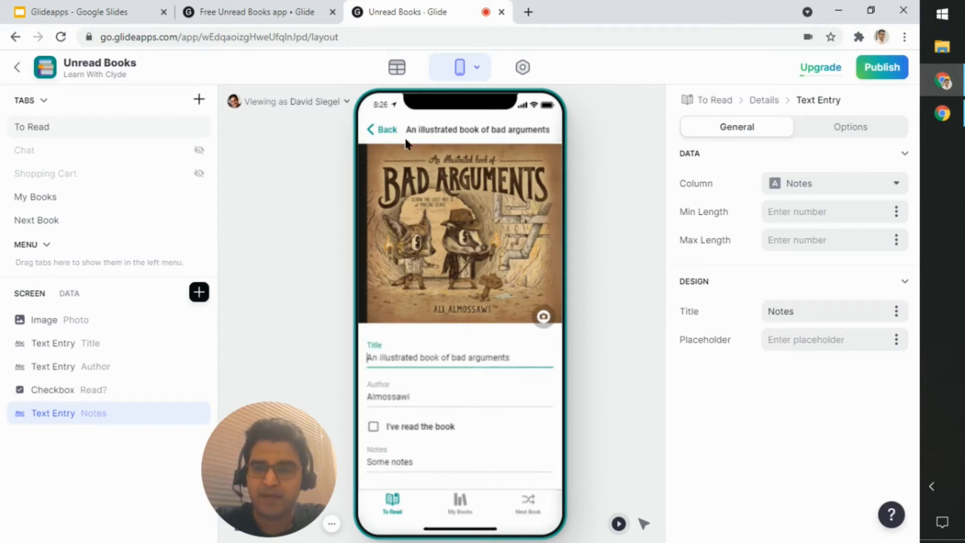
click(386, 130)
click(408, 281)
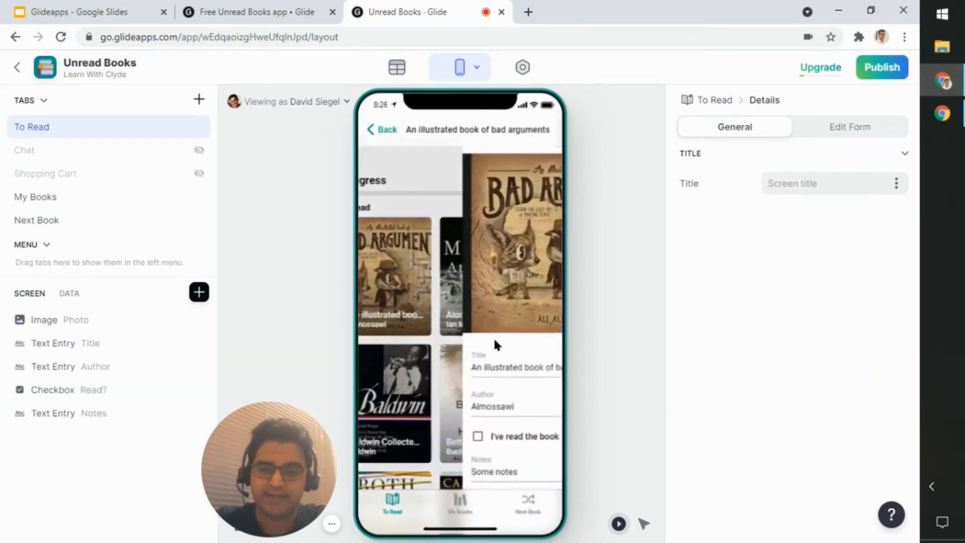
click(439, 461)
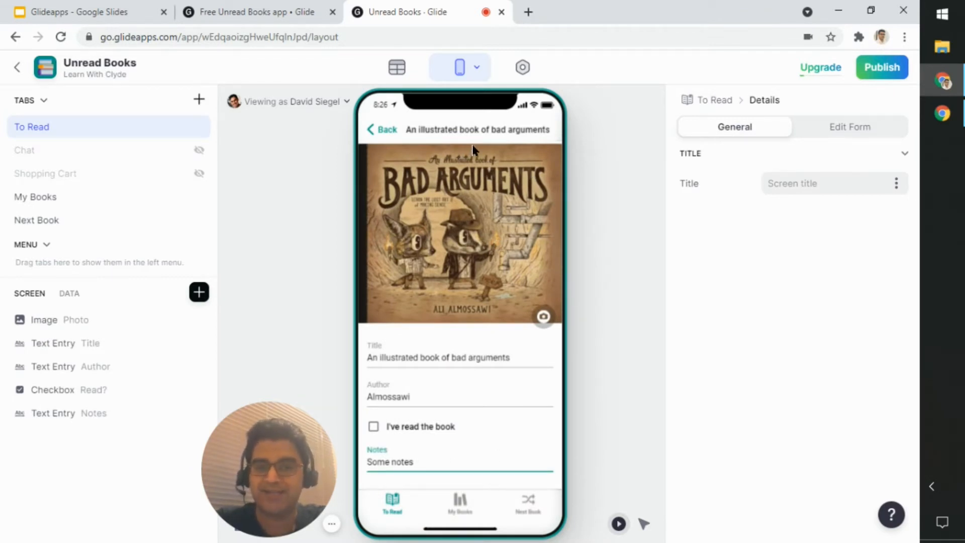
Step: Try the option that allows users to edit in the details screen's edit form settings, and turn it back off
click(837, 134)
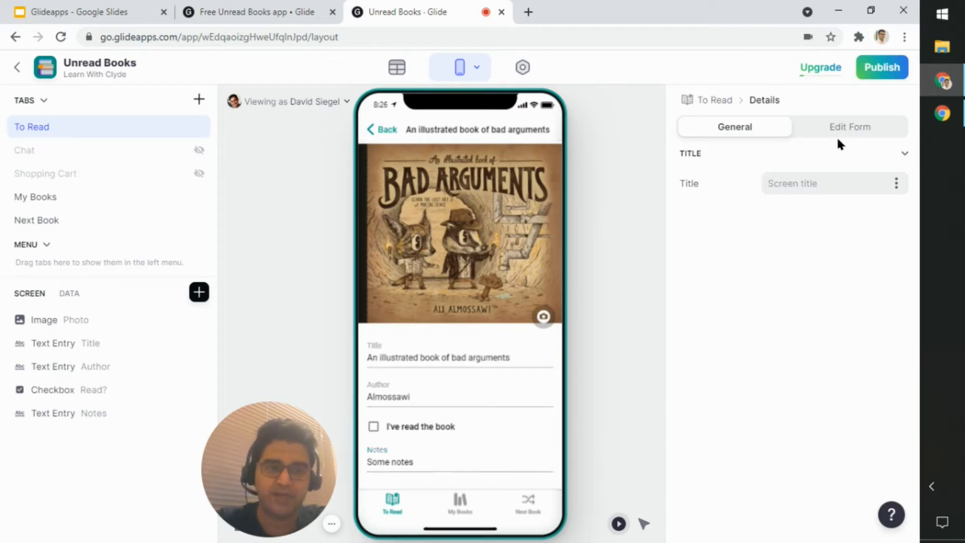
click(778, 134)
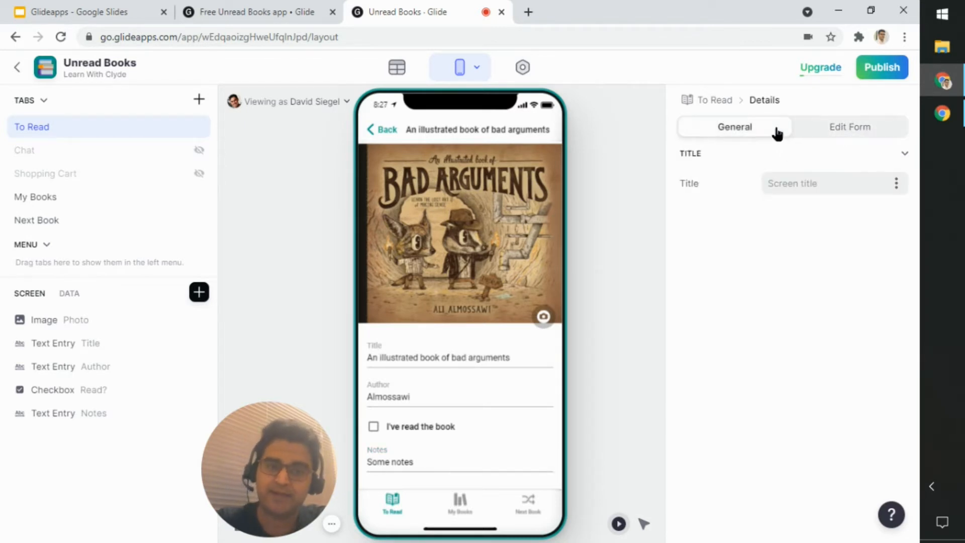
click(826, 131)
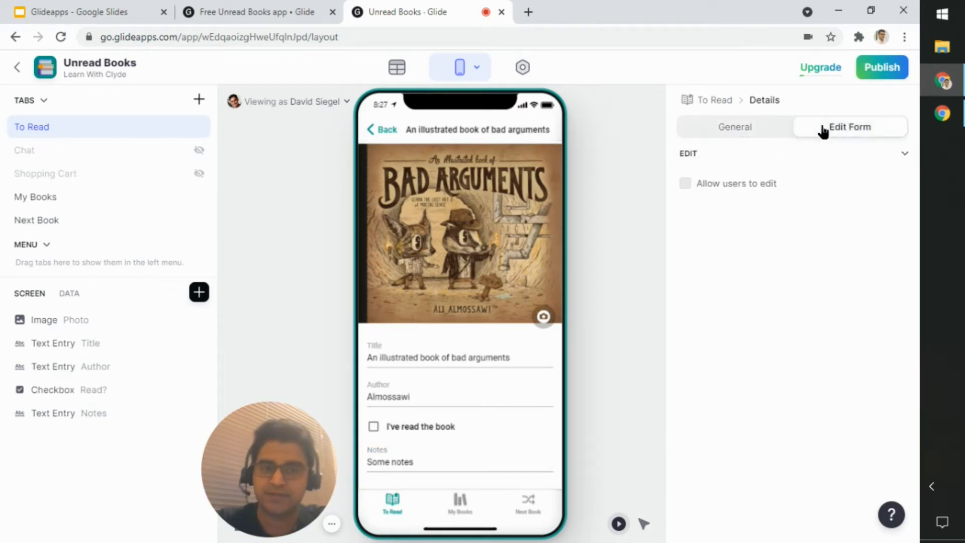
click(751, 192)
click(751, 193)
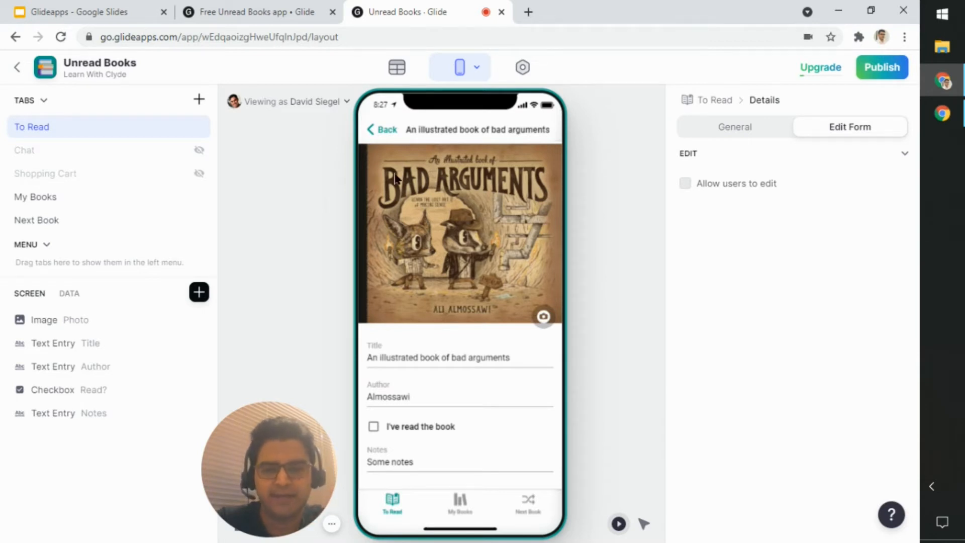
click(498, 358)
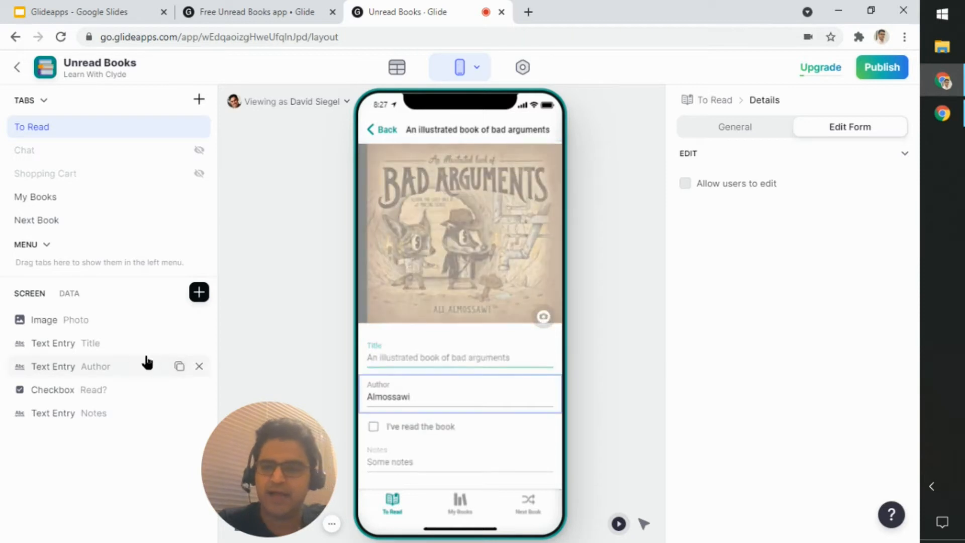
Step: Review the Title text entry's data and design settings on the details screen, and return to the To Read list
click(92, 352)
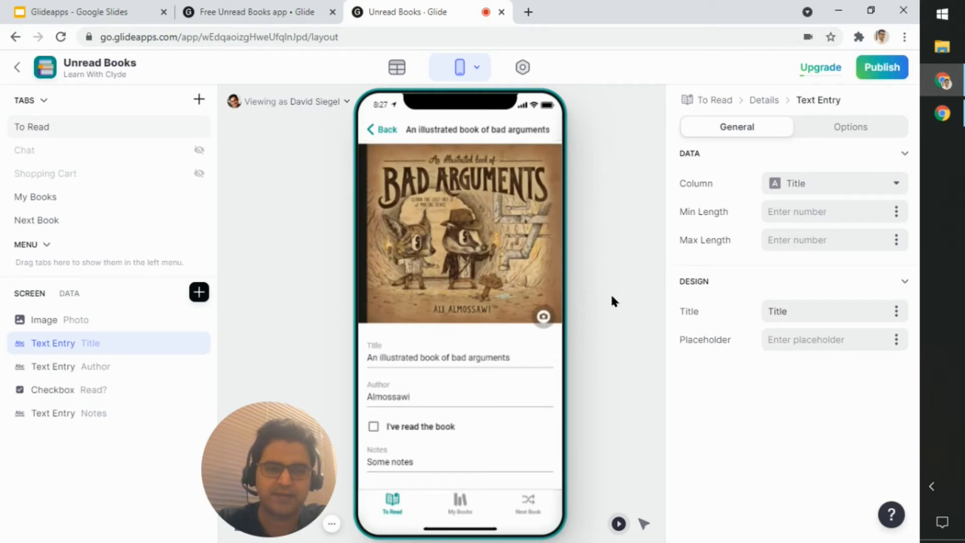
click(806, 133)
click(788, 134)
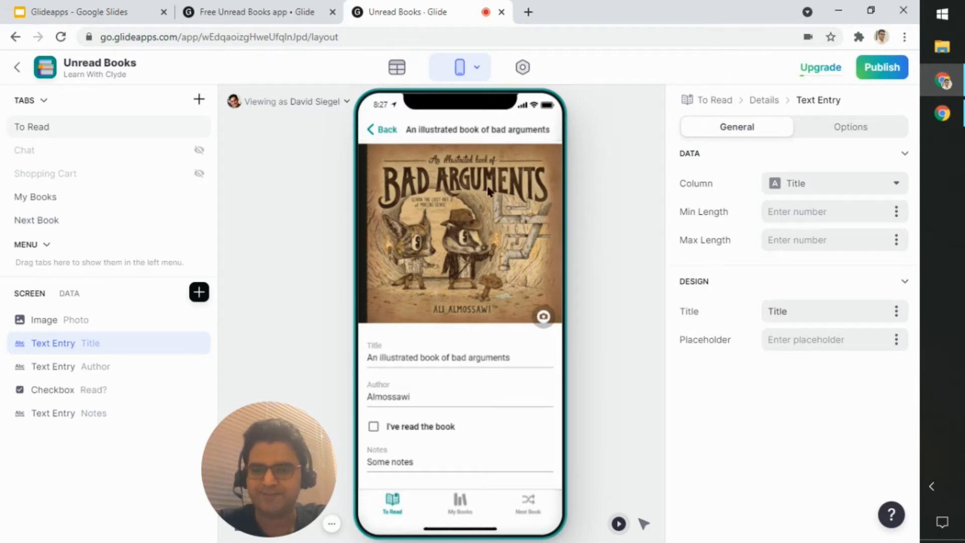
click(387, 130)
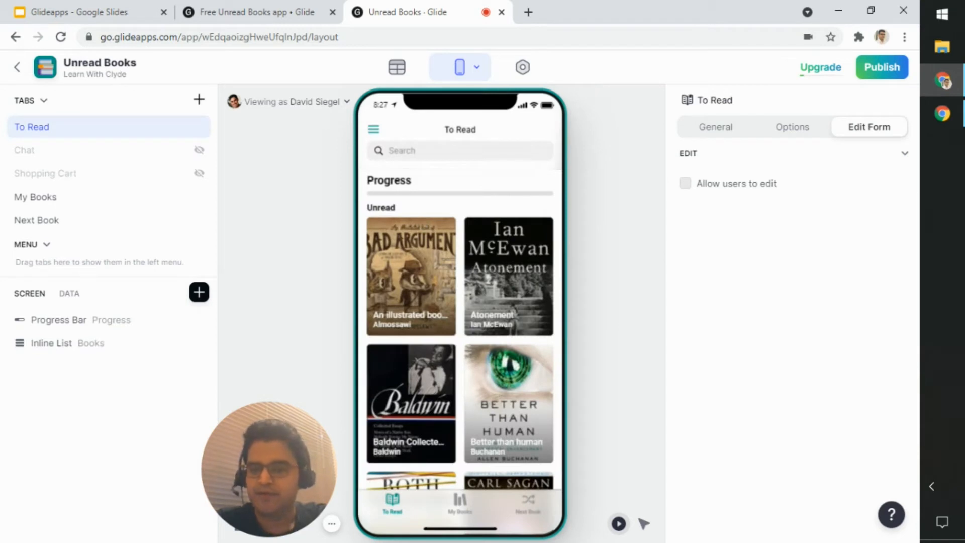
Step: Open My Books and examine its tiles along with the Inline List's style, data and design settings
click(465, 500)
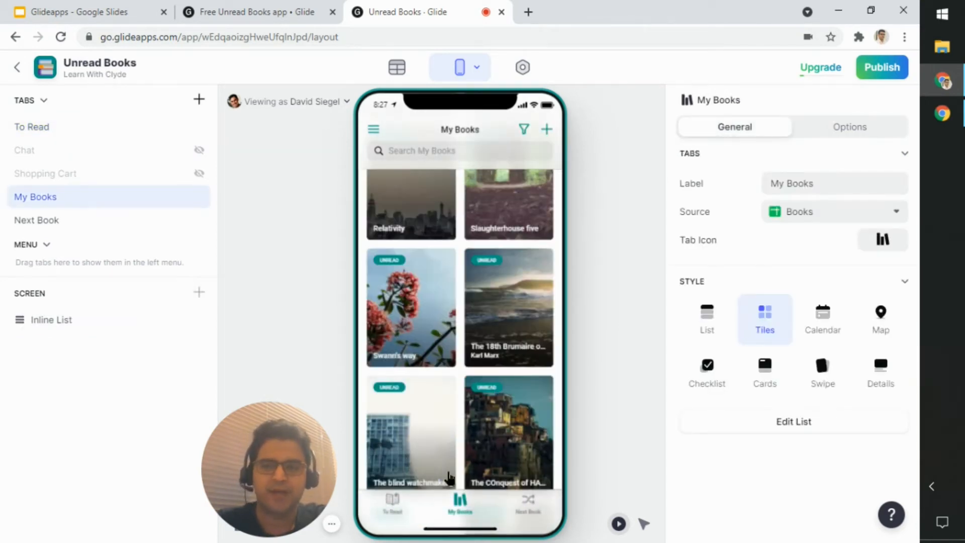
scroll(485, 250, down, 15)
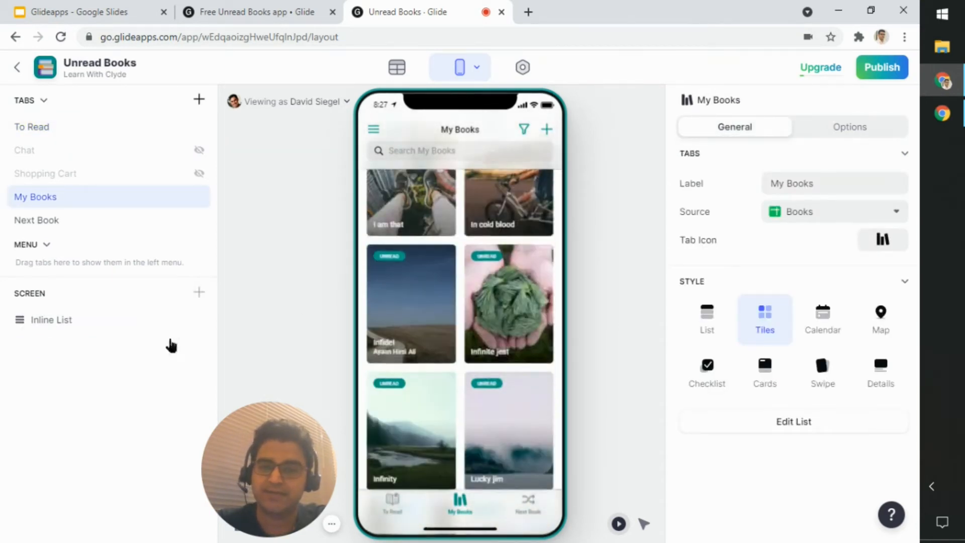
click(68, 325)
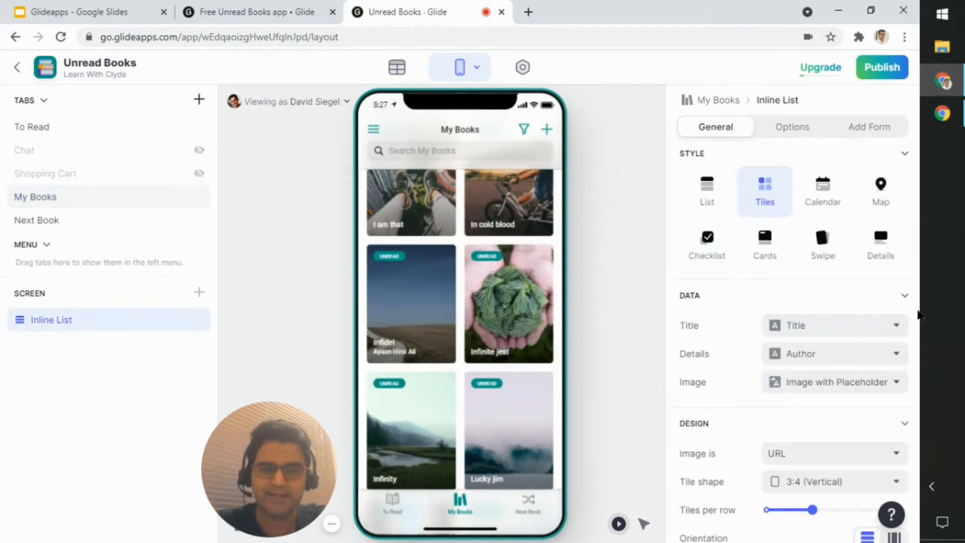
scroll(890, 295, down, 4)
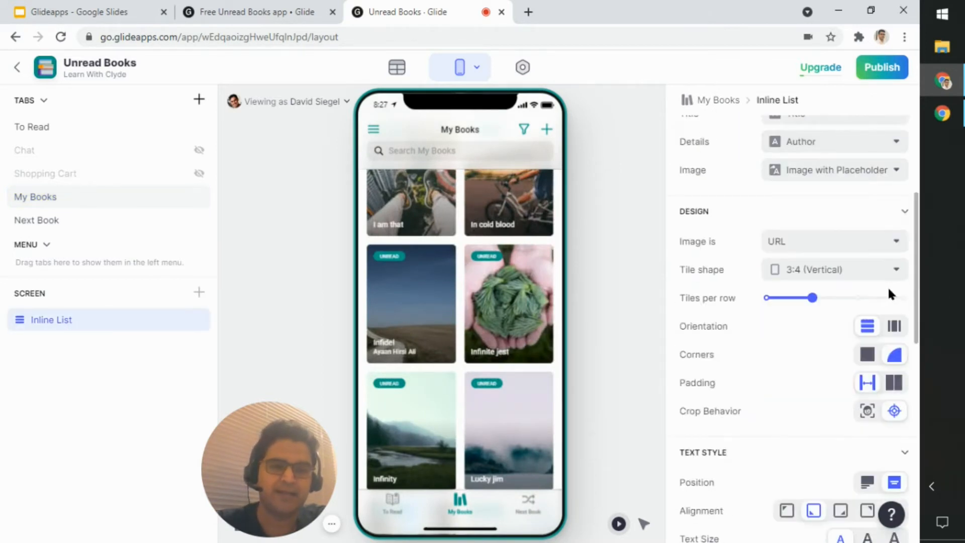
scroll(825, 312, up, 4)
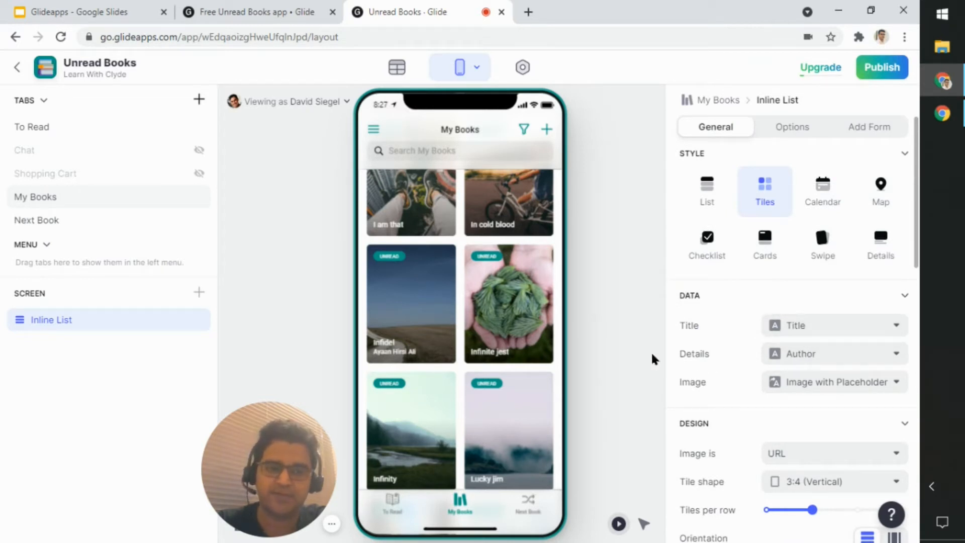
scroll(523, 321, up, 5)
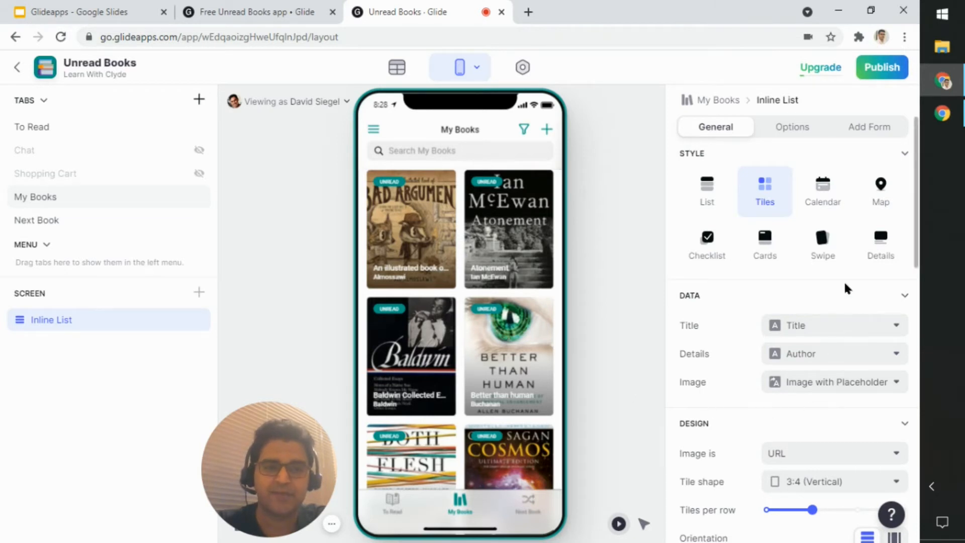
Step: Open the details of Atonement from My Books and check that its Notes and Author fields accept editing
click(528, 234)
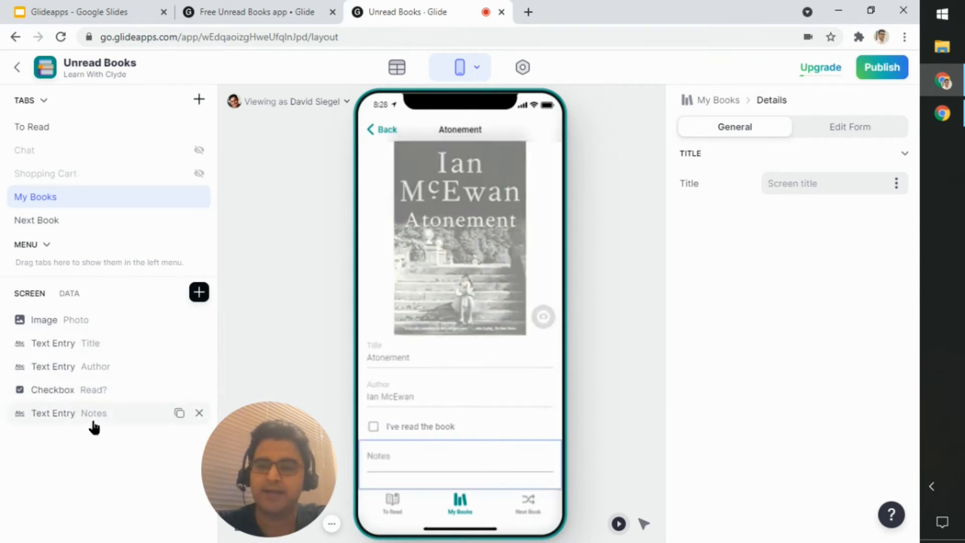
click(449, 456)
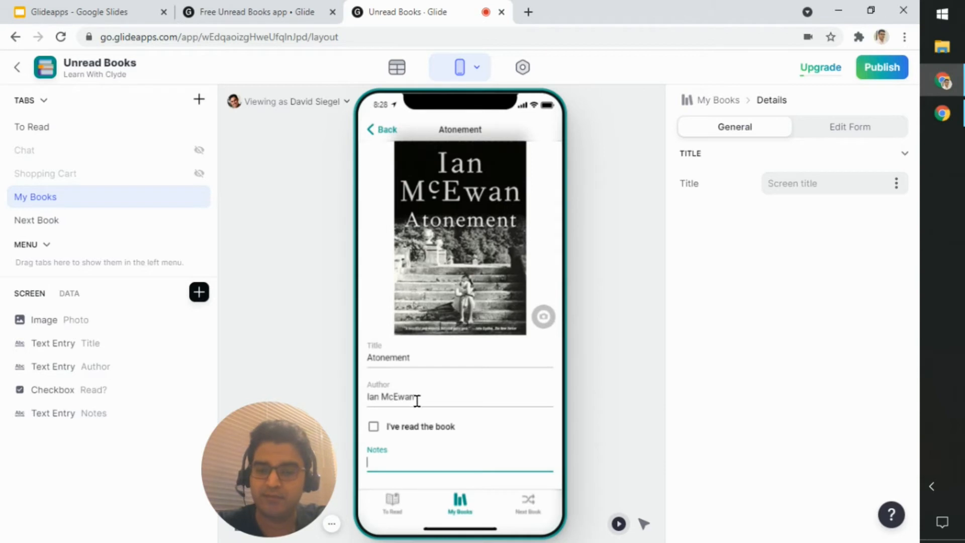
click(416, 398)
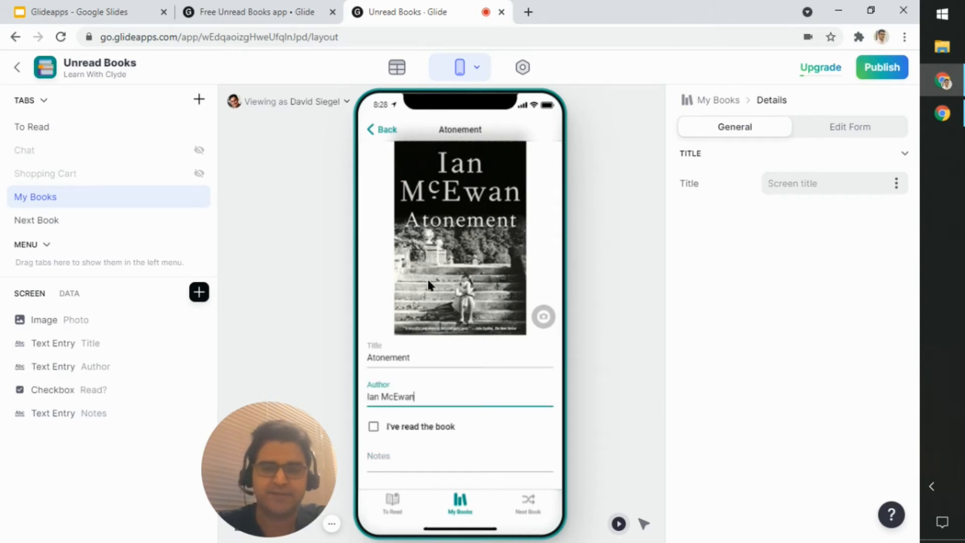
Step: Reopen Atonement from the My Books list, mark it as read and return to the list
click(391, 130)
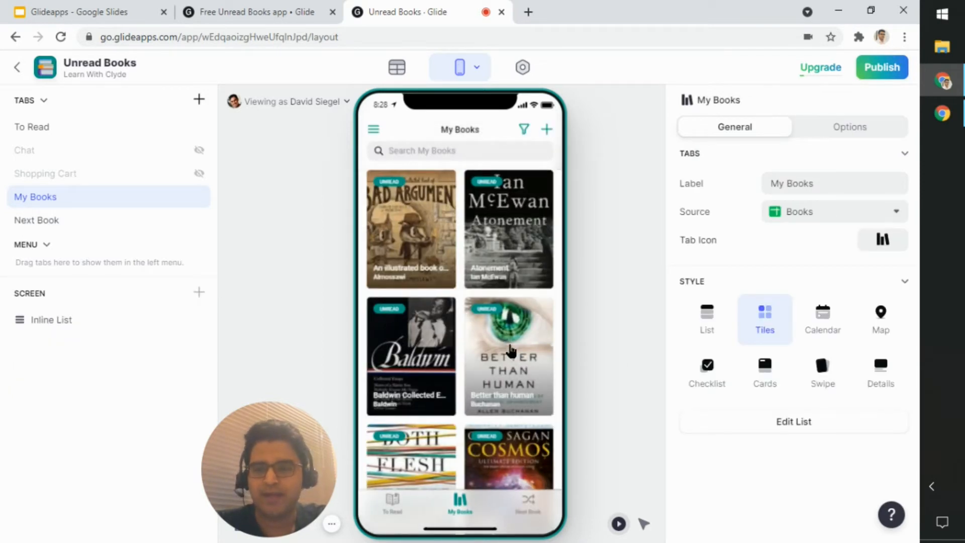
click(514, 255)
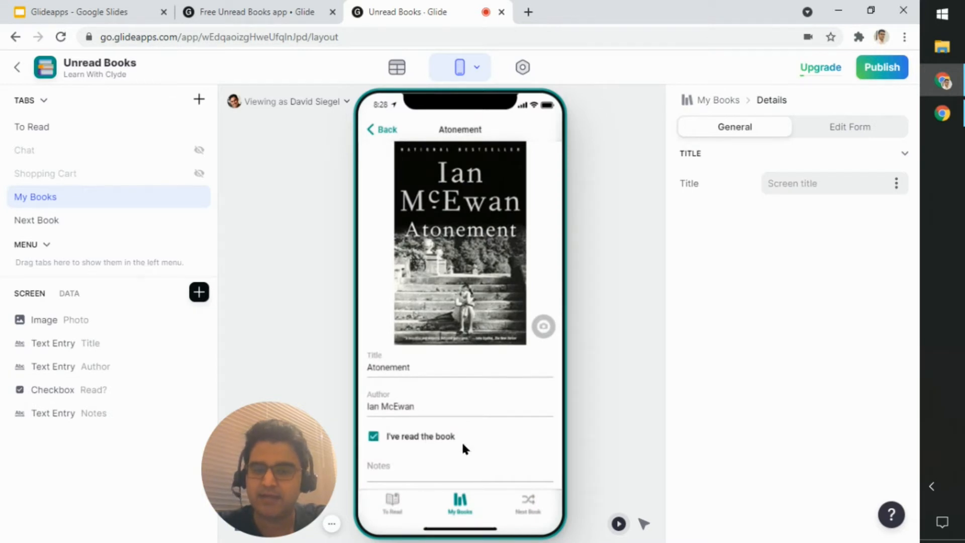
click(388, 130)
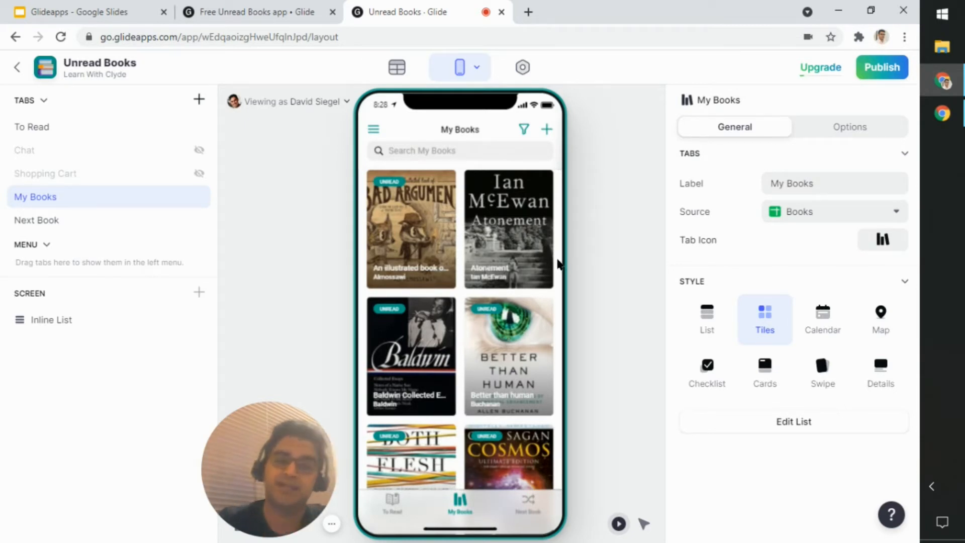
Step: Examine the My Books Inline List's design, text style, overlay, option and action settings to find what controls the tile tag
click(41, 322)
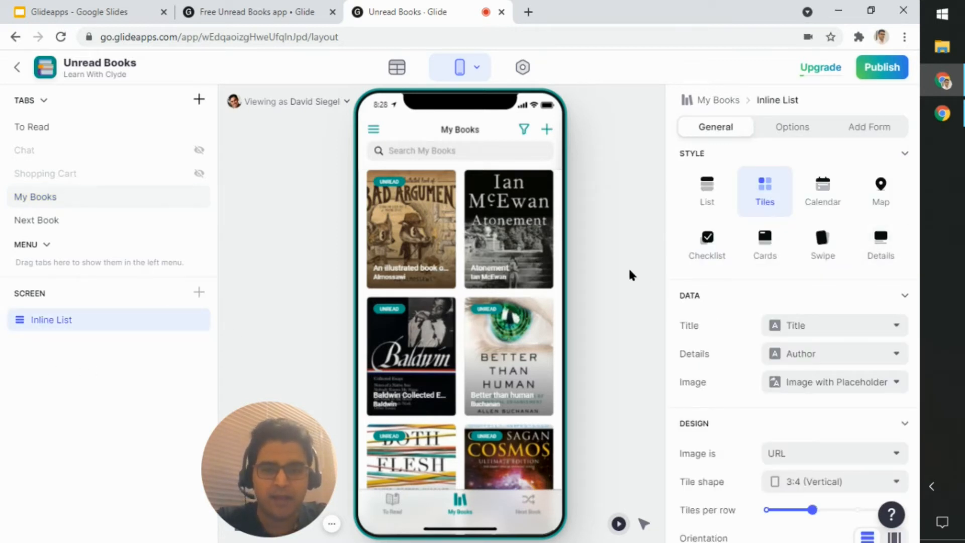
scroll(800, 272, down, 4)
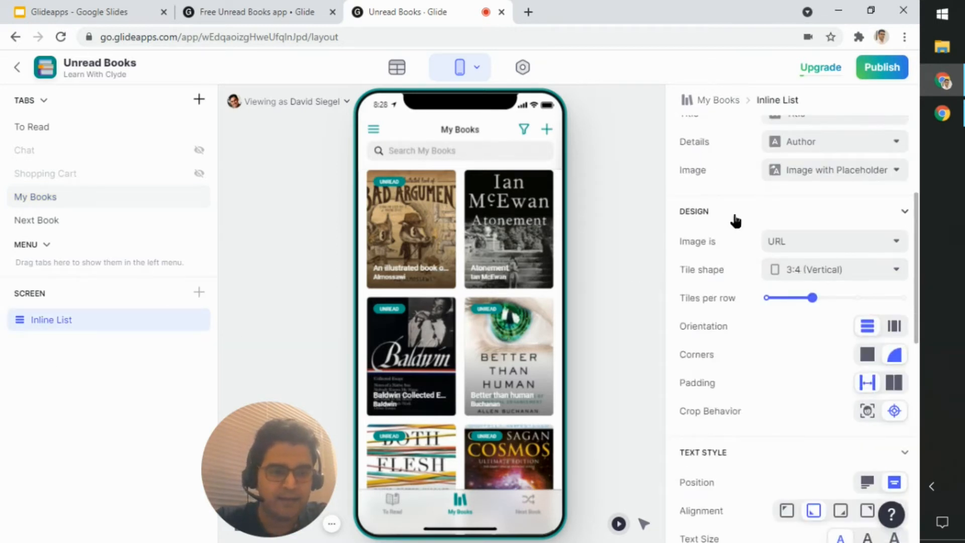
scroll(735, 220, down, 4)
scroll(734, 217, down, 4)
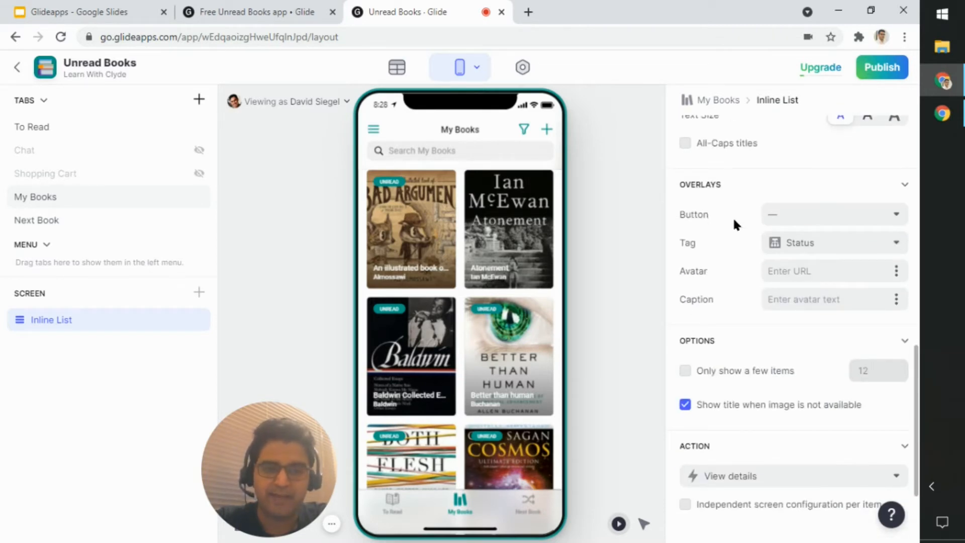
scroll(732, 216, up, 8)
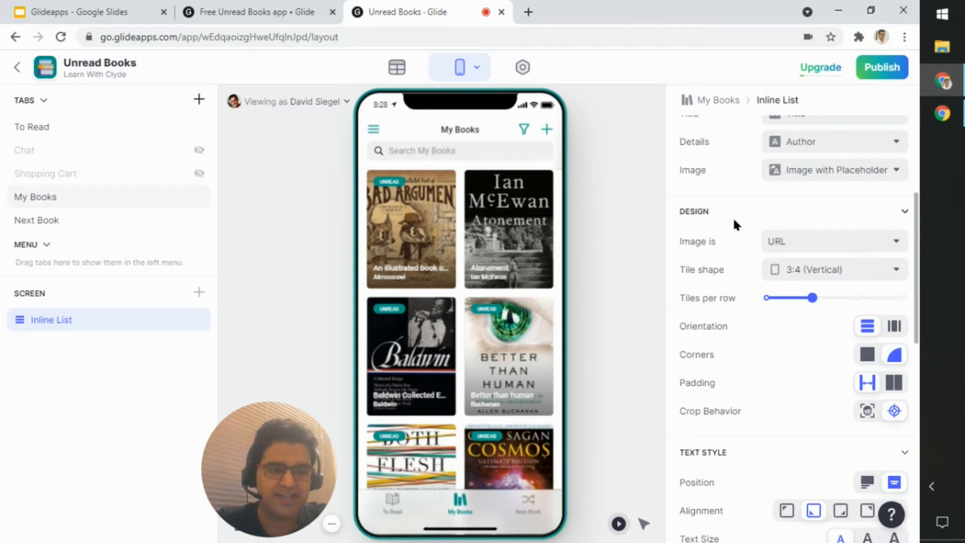
scroll(733, 224, up, 4)
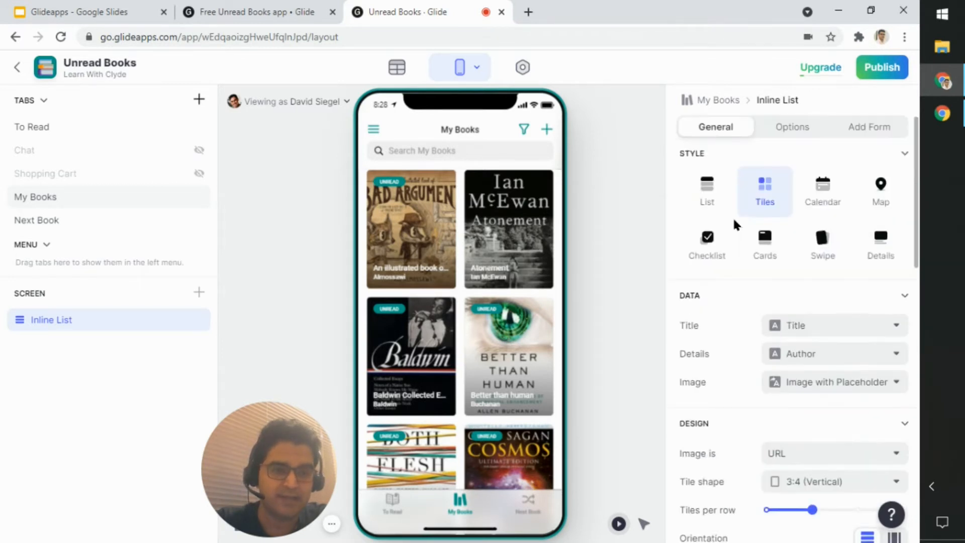
scroll(734, 221, down, 8)
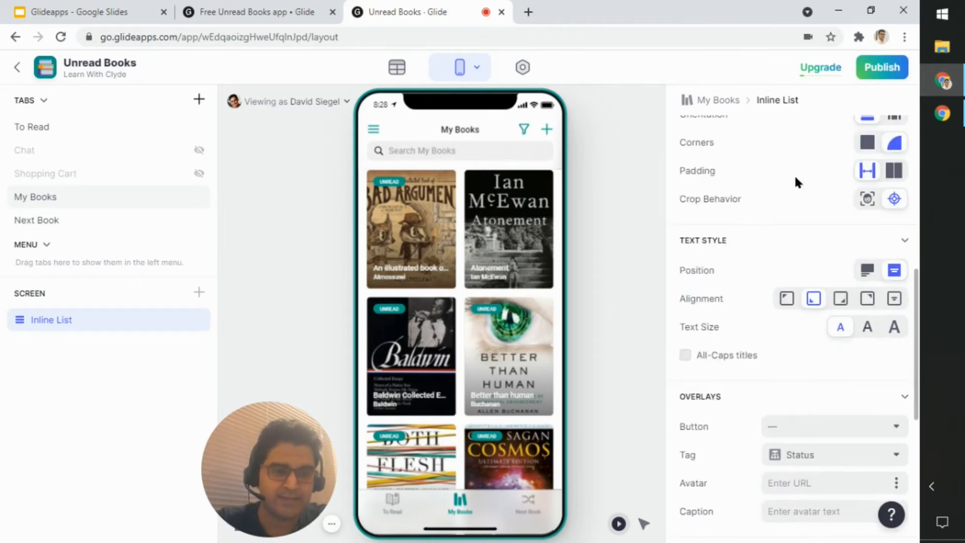
scroll(814, 245, down, 7)
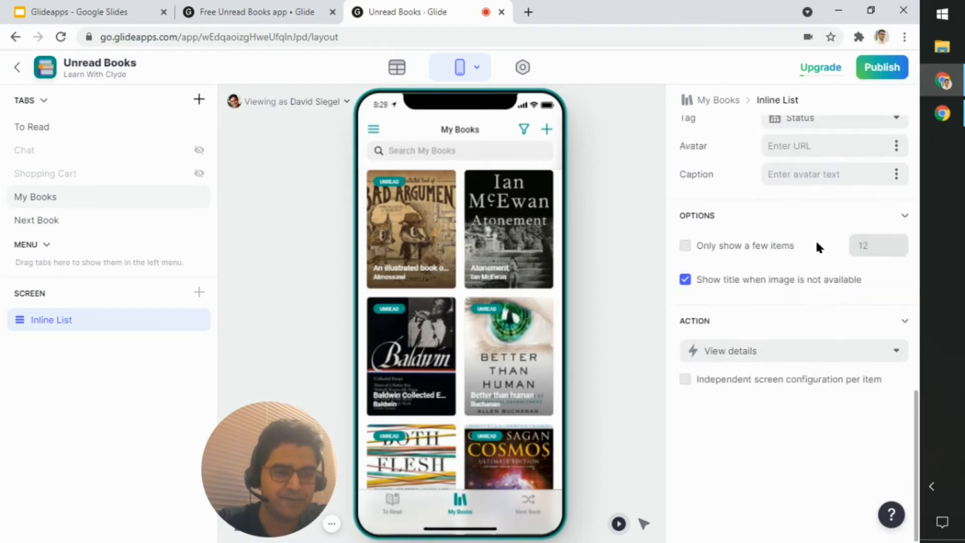
scroll(835, 374, up, 8)
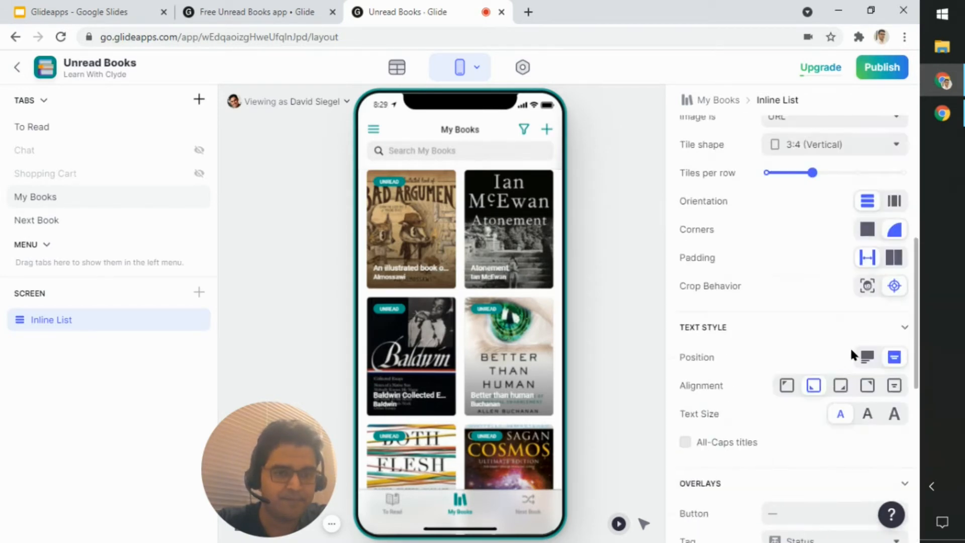
scroll(849, 346, down, 4)
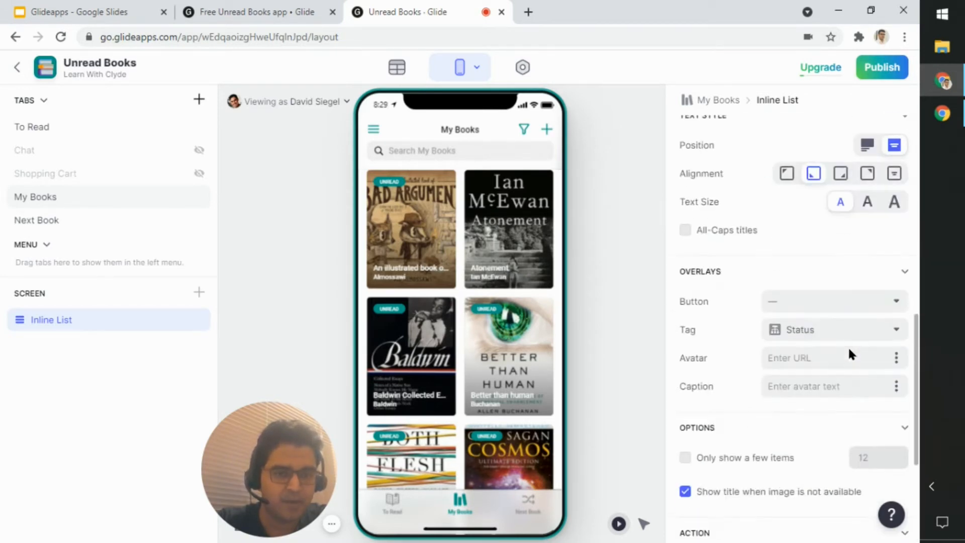
Step: Look through the columns available for the Inline List's Tag overlay, keeping Status selected
click(876, 336)
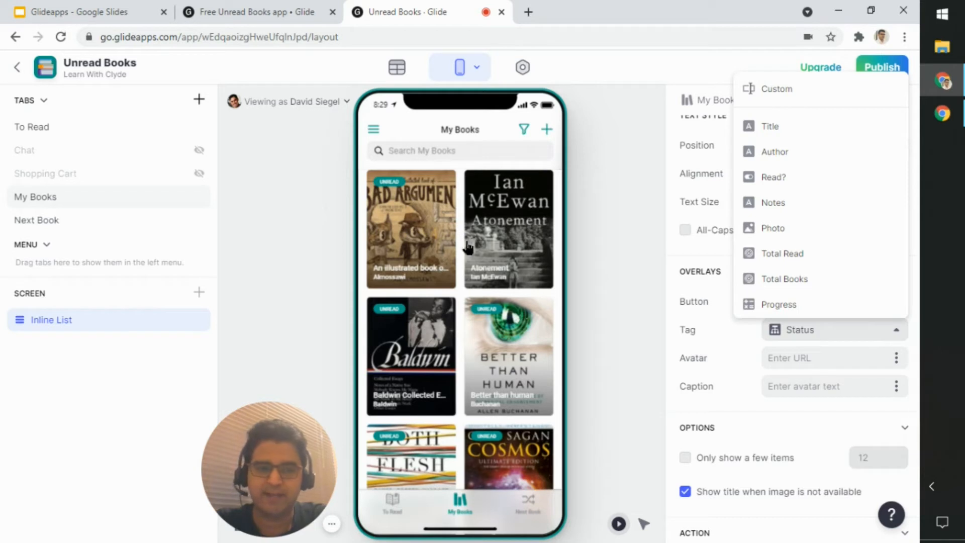
scroll(850, 341, down, 1)
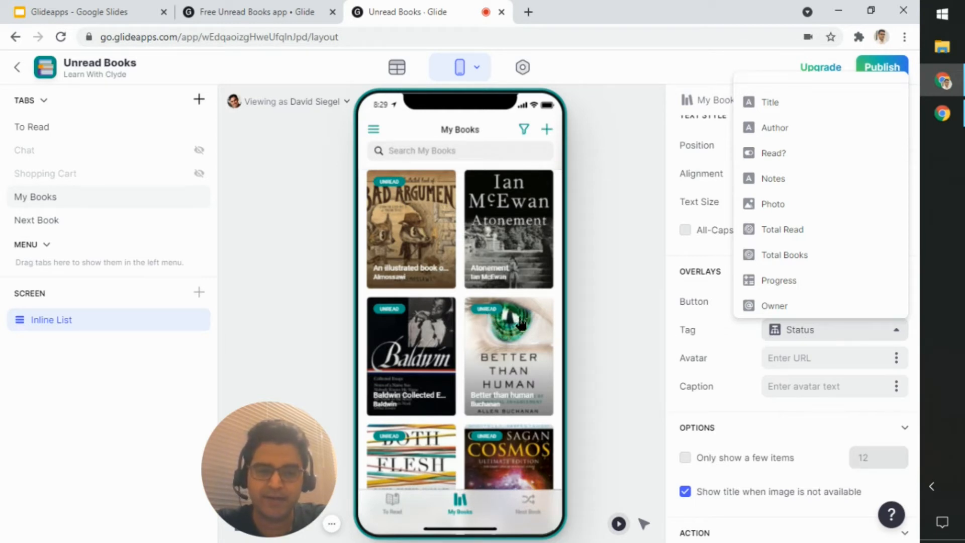
click(794, 341)
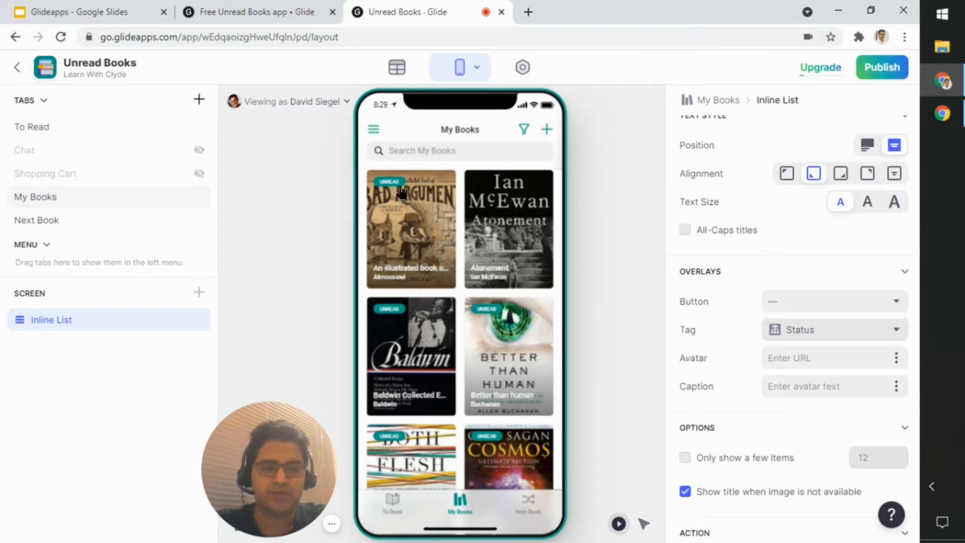
Step: Try the Title column as the Inline List's Tag overlay, and set it back to Status
click(824, 340)
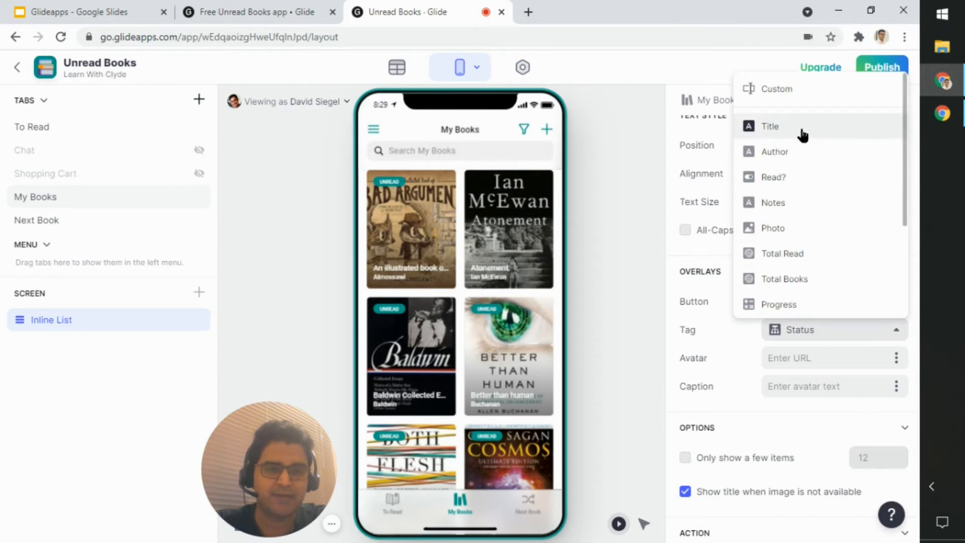
click(802, 132)
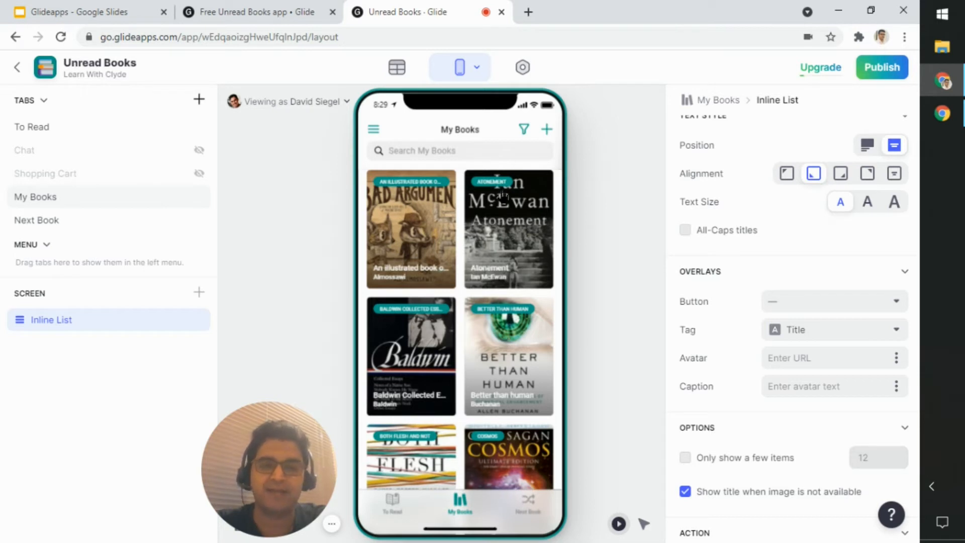
click(801, 333)
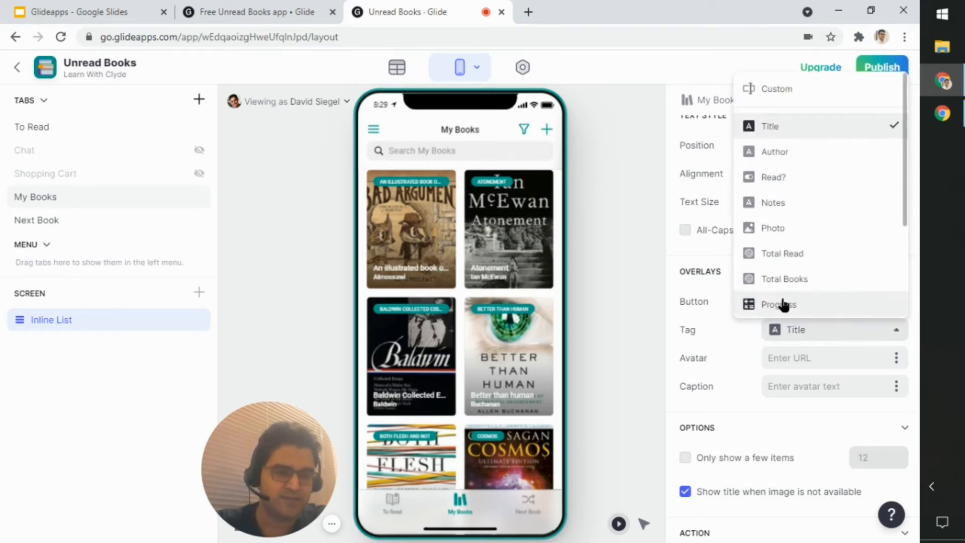
scroll(784, 303, down, 3)
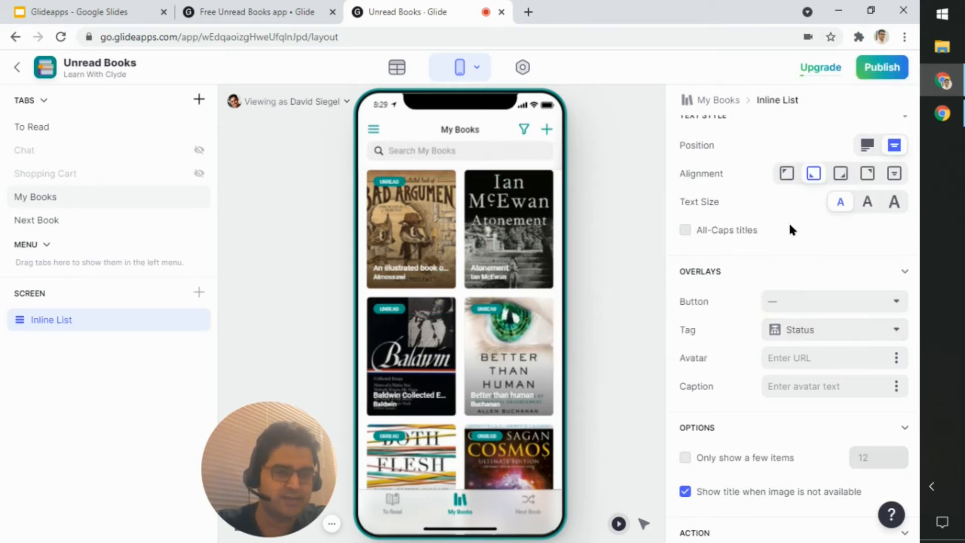
click(786, 218)
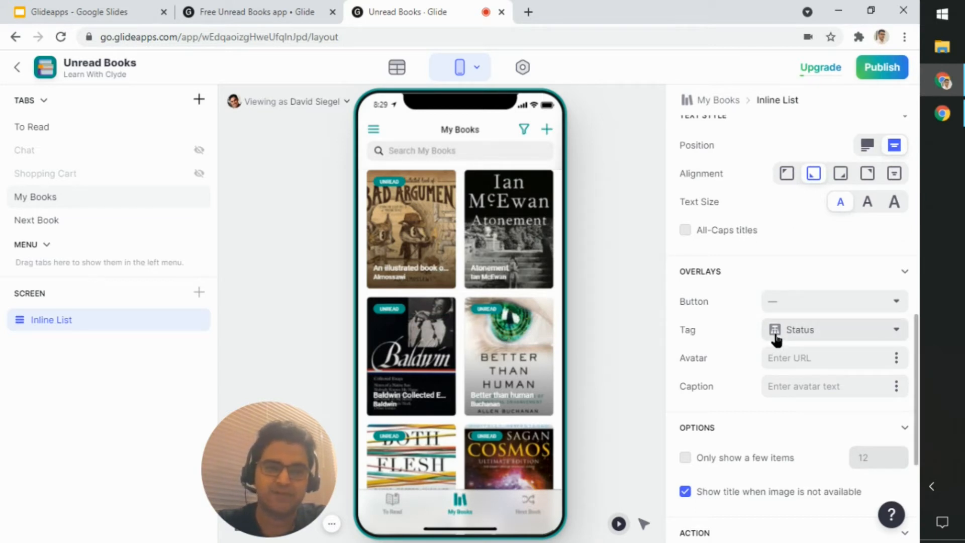
Step: Leave the Inline List and examine the My Books tab's general settings and visibility options
click(631, 226)
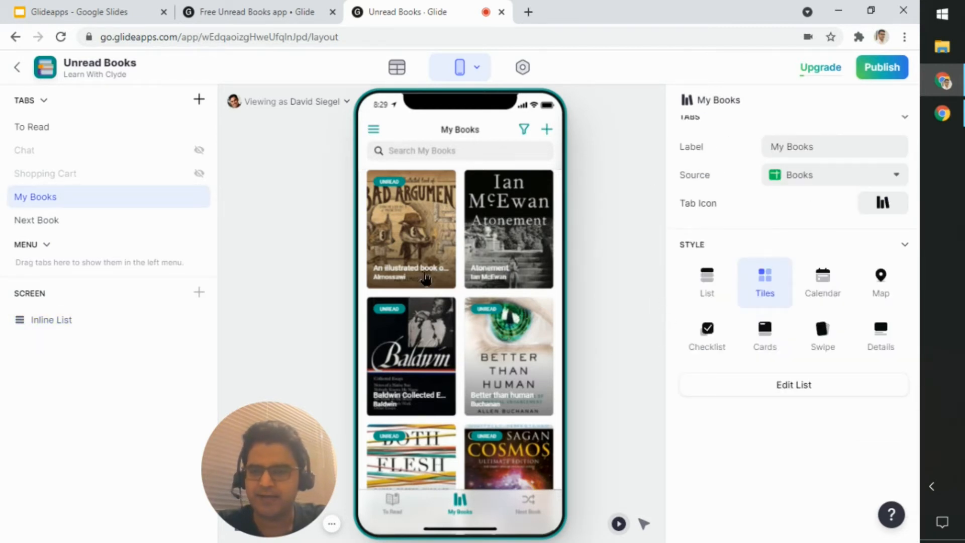
scroll(426, 277, down, 5)
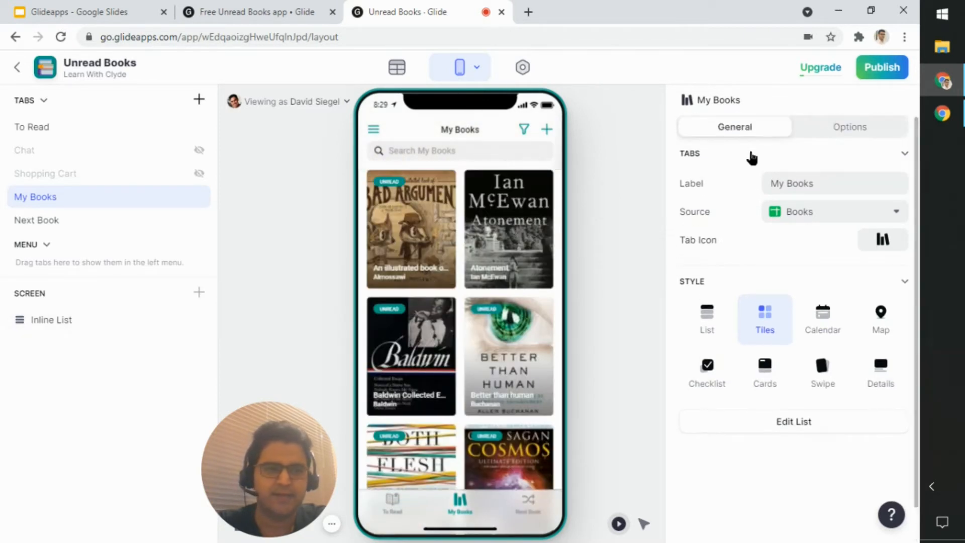
click(834, 132)
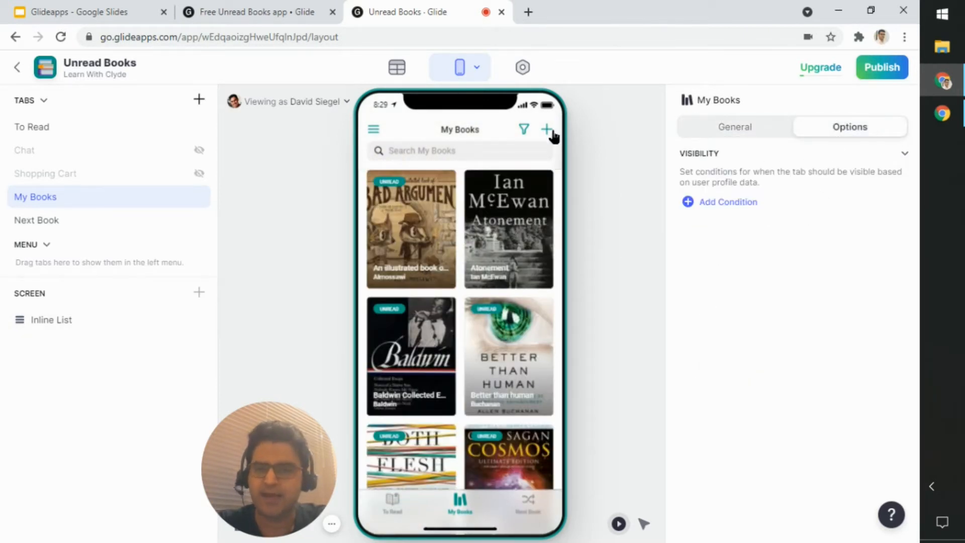
Step: Examine the My Books Inline List's add-item permission and its search, sort, group and in-app filter options, then return to the tab's general settings
click(100, 330)
click(872, 130)
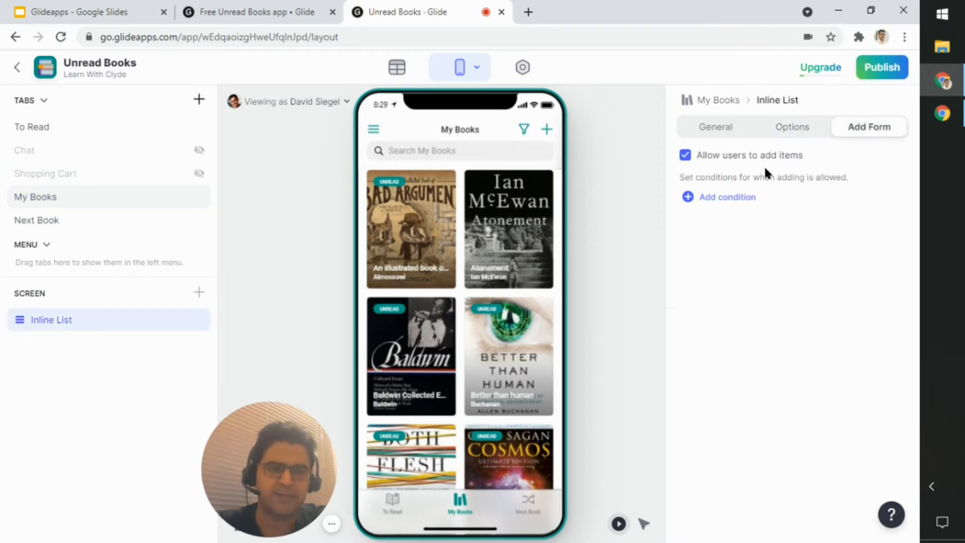
click(792, 127)
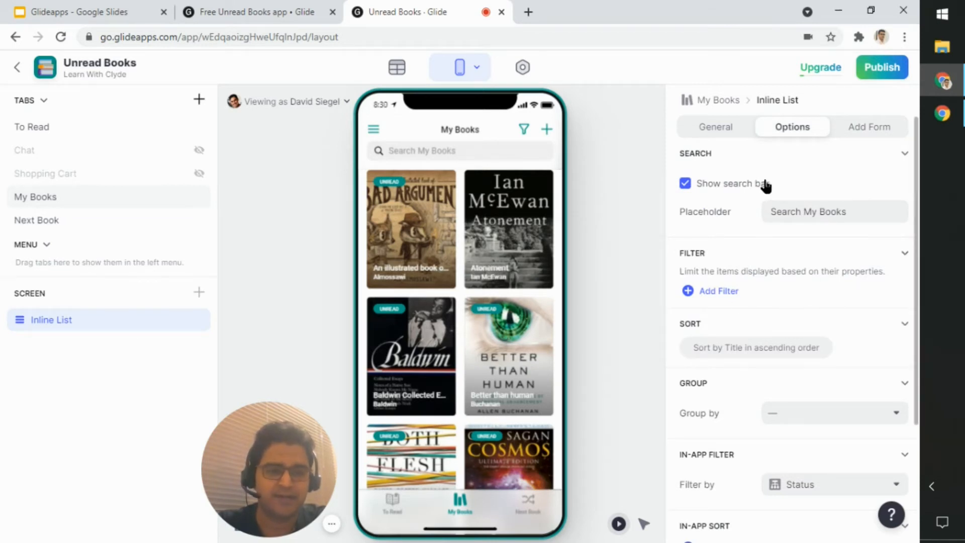
scroll(780, 193, down, 3)
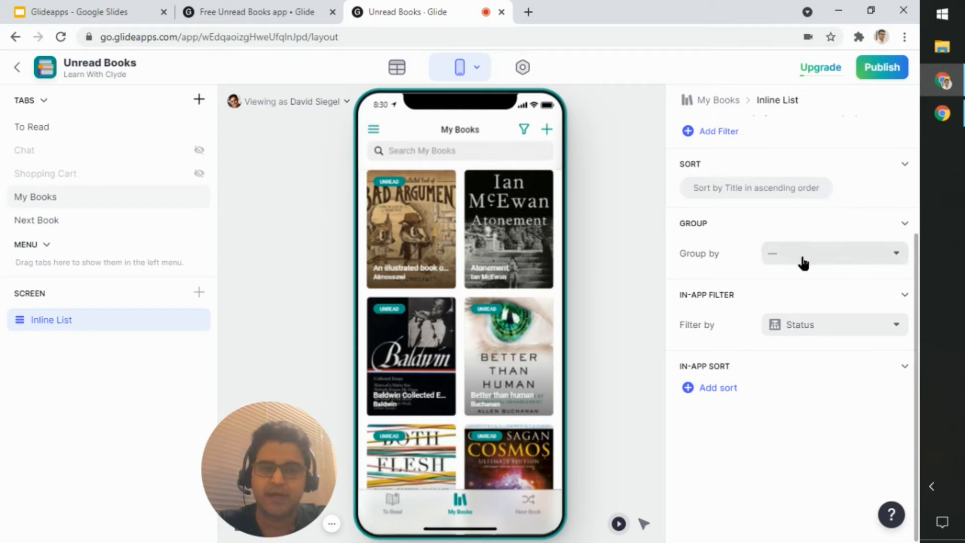
click(844, 335)
click(843, 335)
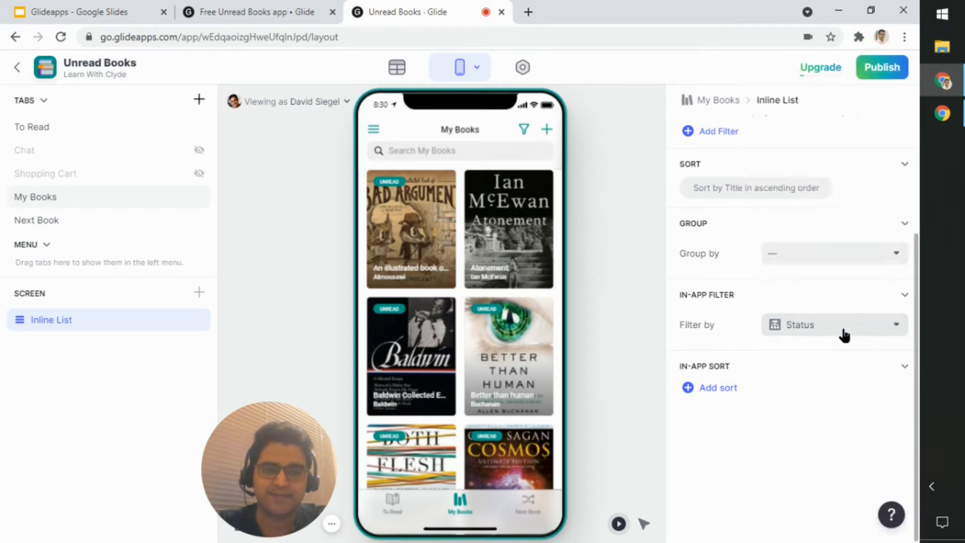
click(647, 233)
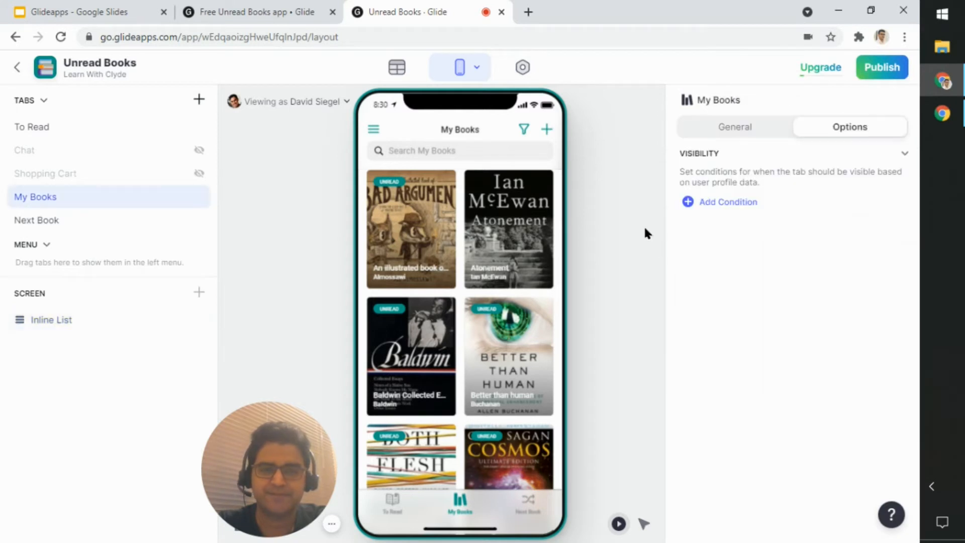
click(763, 127)
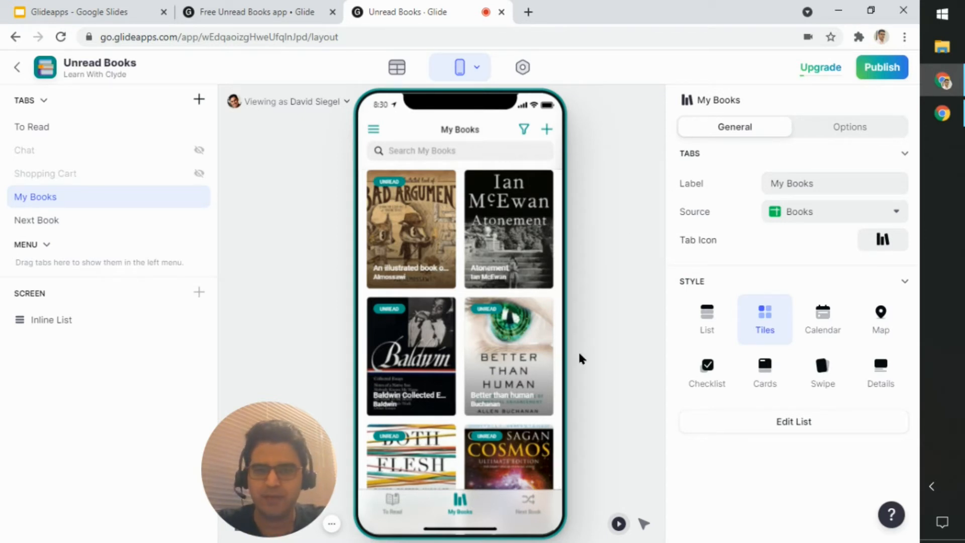
Step: Open the Next Book tab and examine its source table choices, visibility, filter and sort options, and editing permission
click(518, 515)
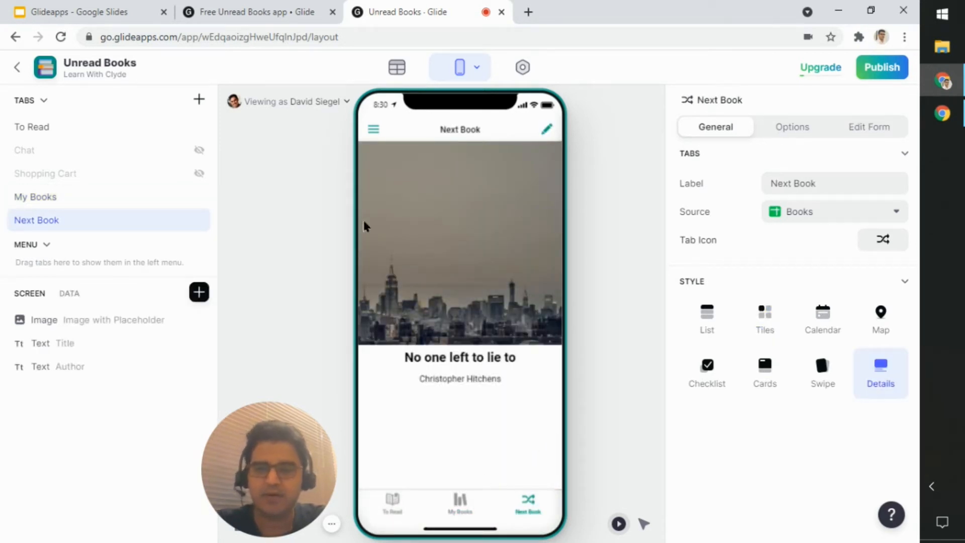
click(847, 219)
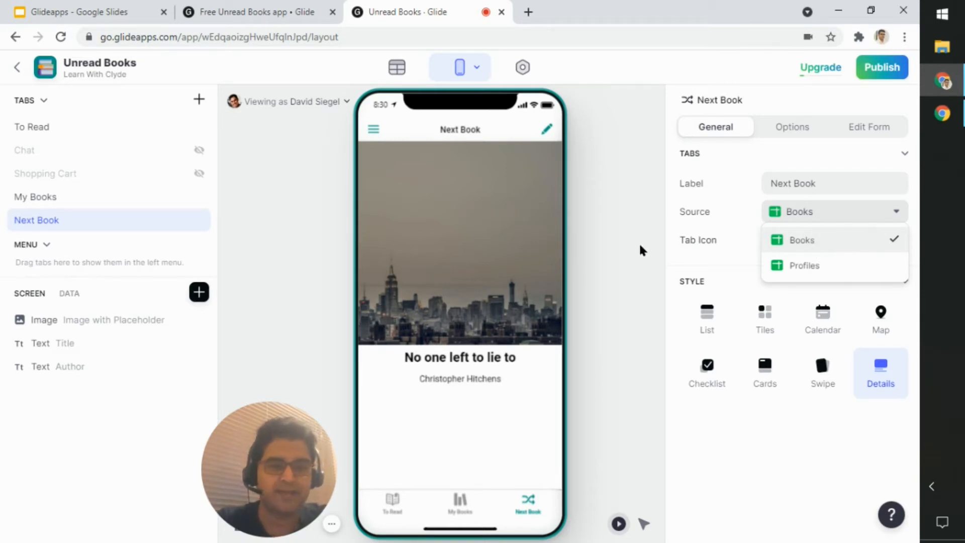
click(623, 246)
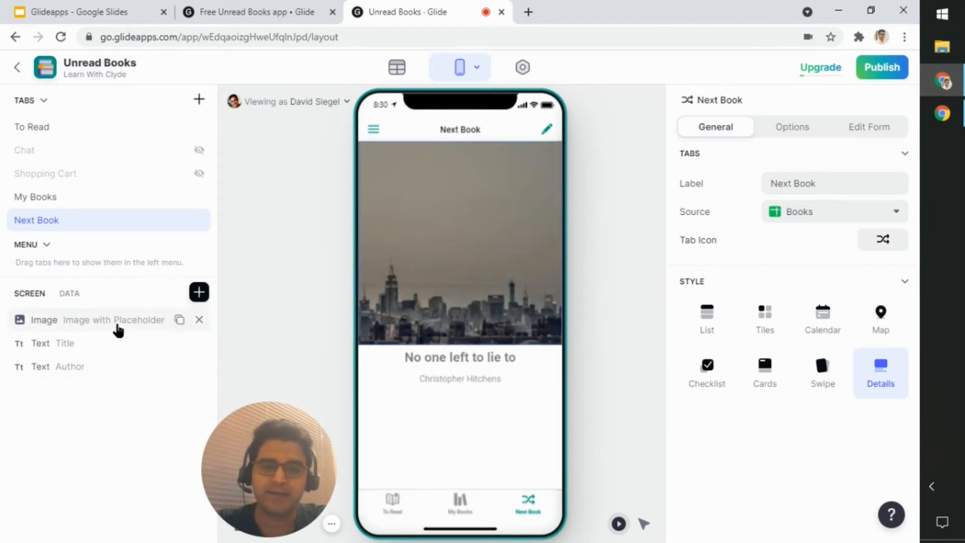
click(794, 129)
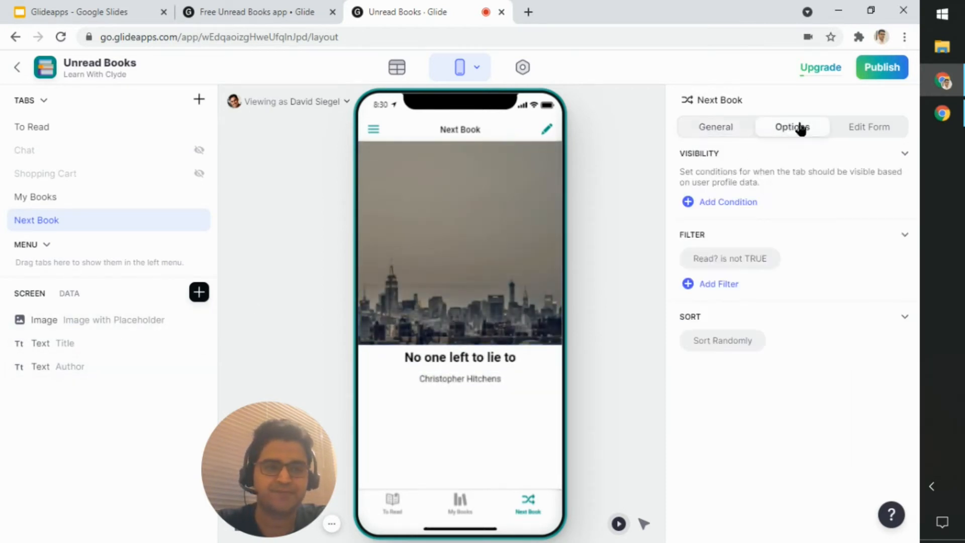
click(865, 134)
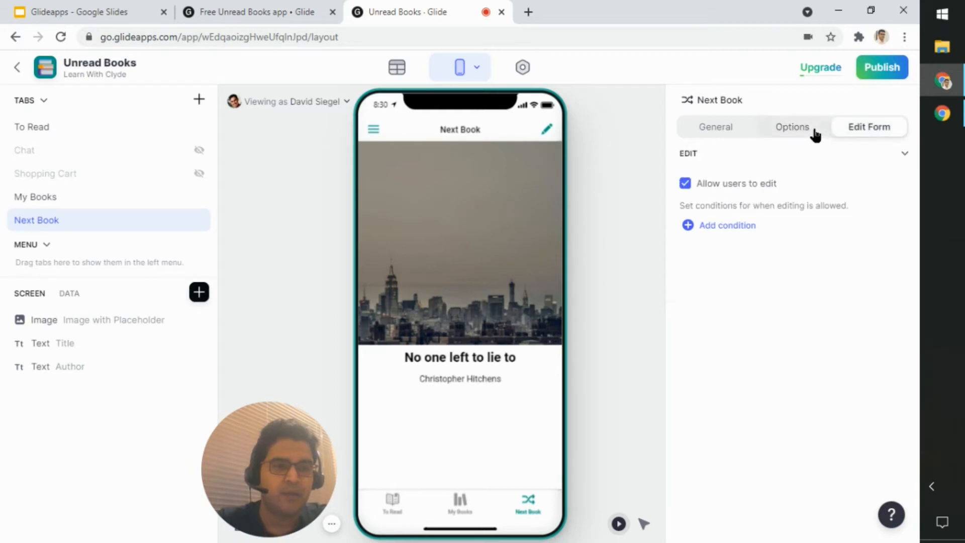
Step: Preview the edit form for the Next Book item, cancel it, and review the tab's editing, filter, sort and general settings
click(545, 138)
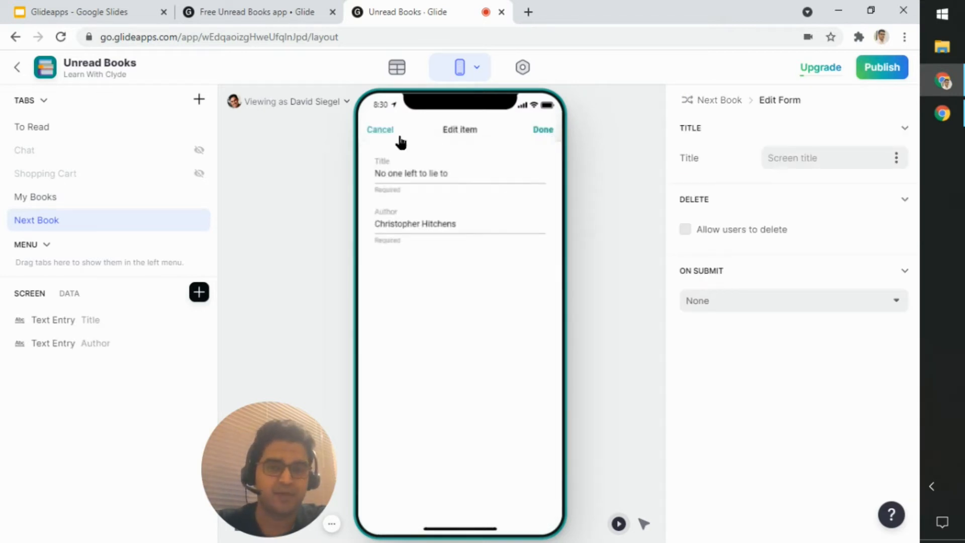
click(381, 130)
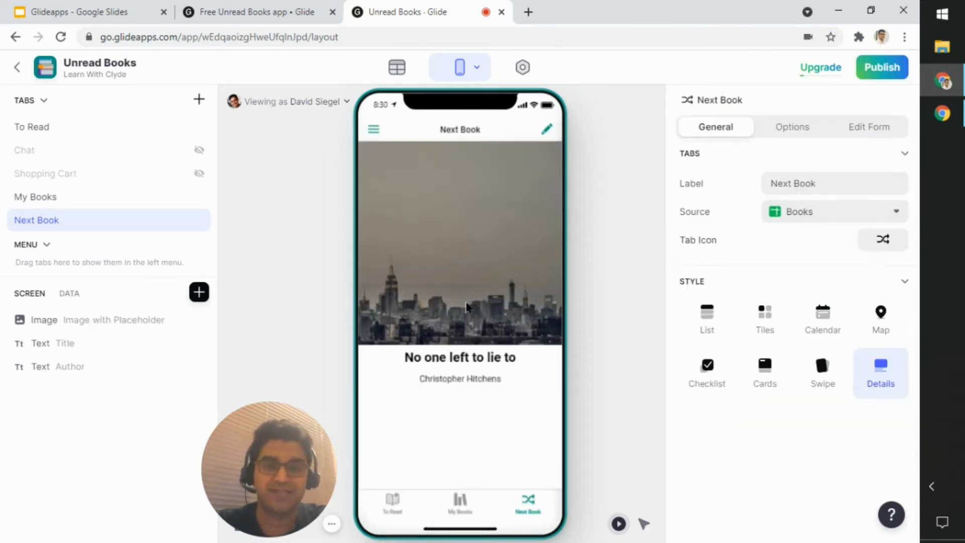
click(883, 132)
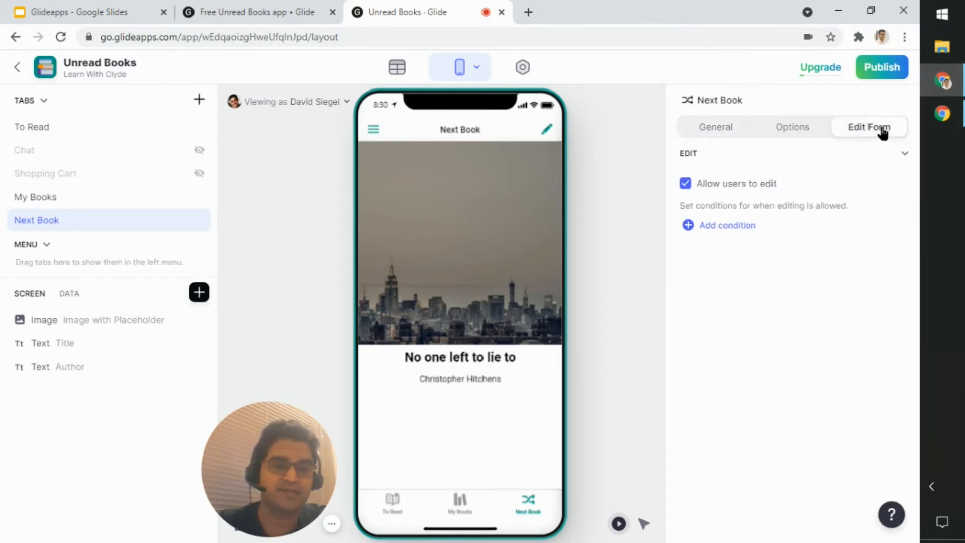
click(793, 131)
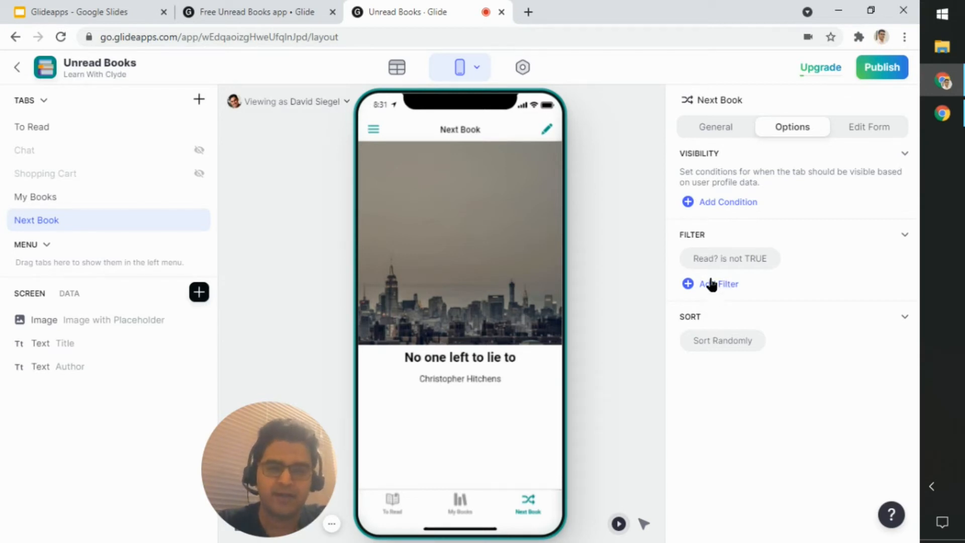
click(685, 131)
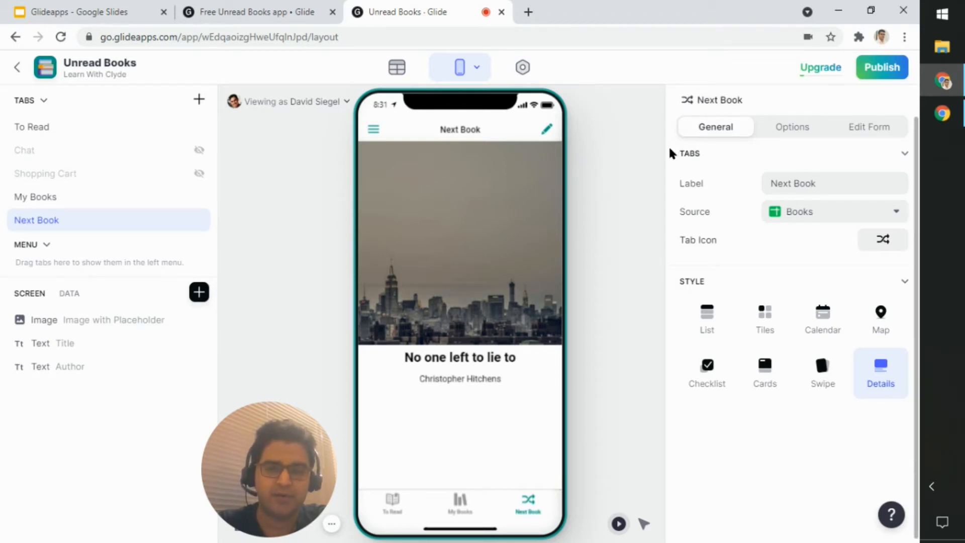
Step: Try sorting the Next Book tab by Title from A to Z and from Z to A, and set the sort back to Randomly
click(785, 128)
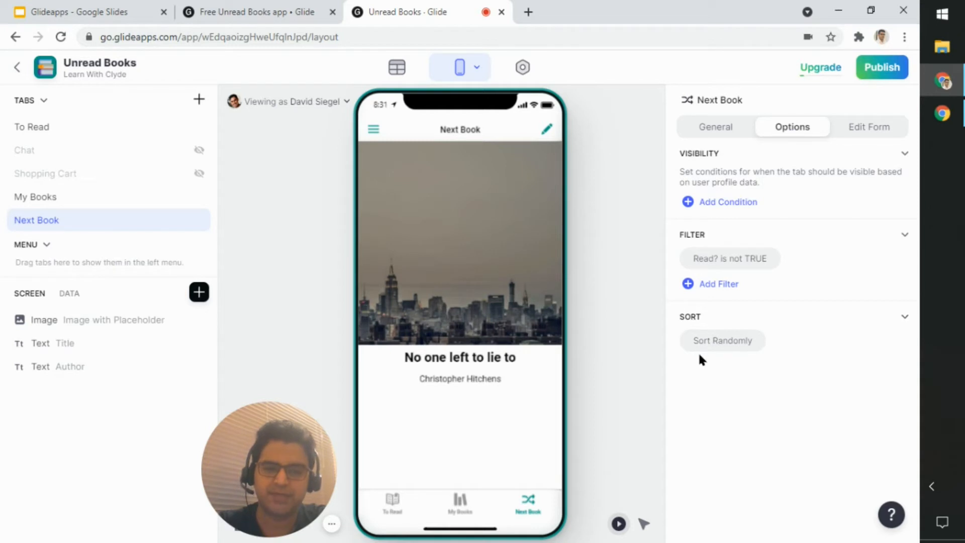
click(743, 347)
click(751, 352)
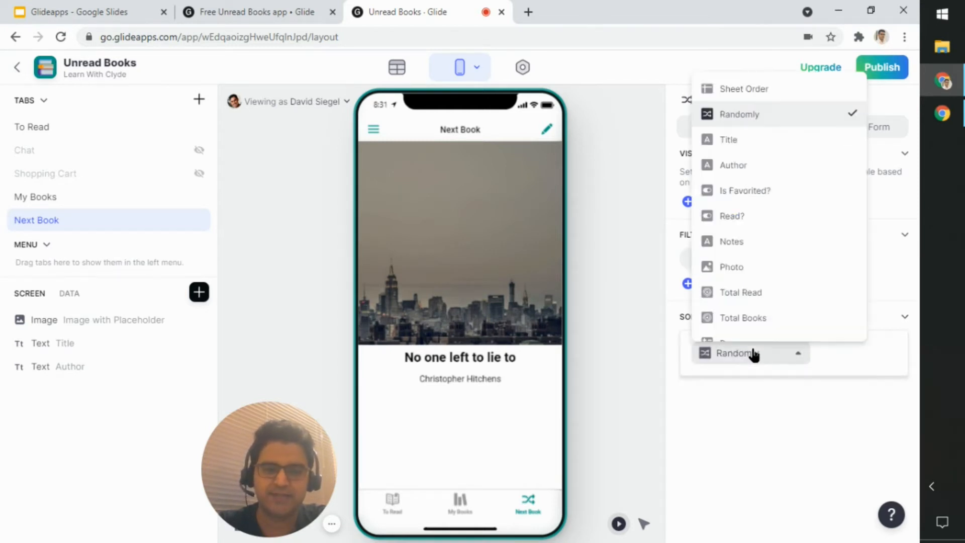
click(738, 132)
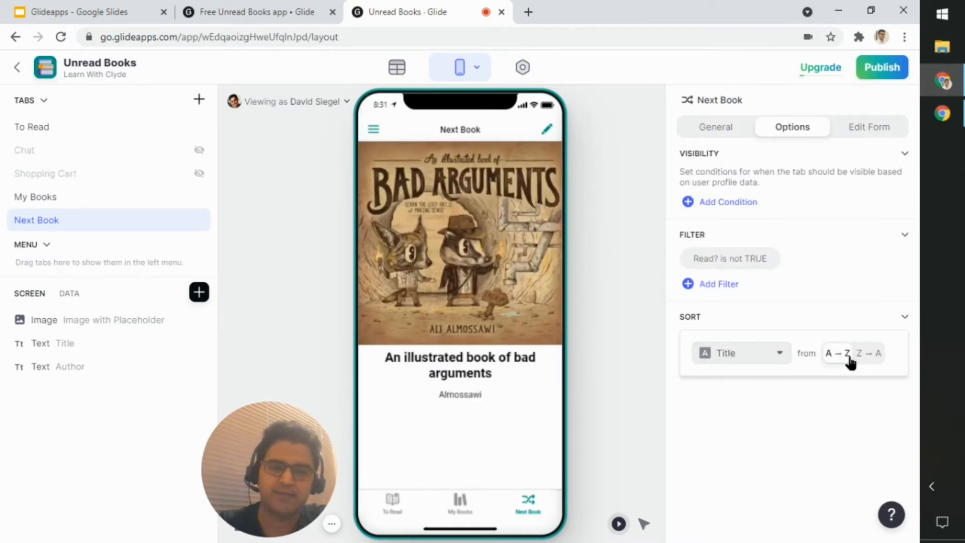
click(870, 355)
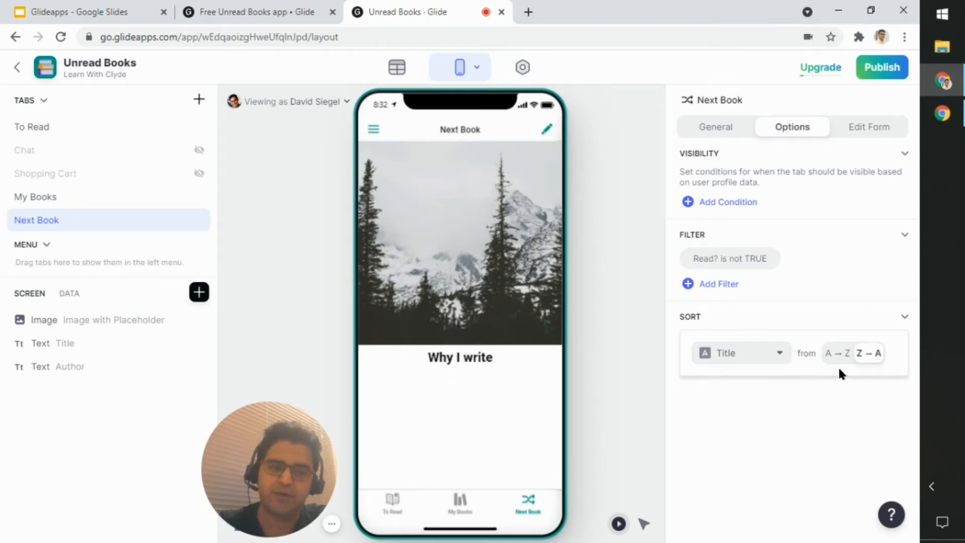
click(778, 353)
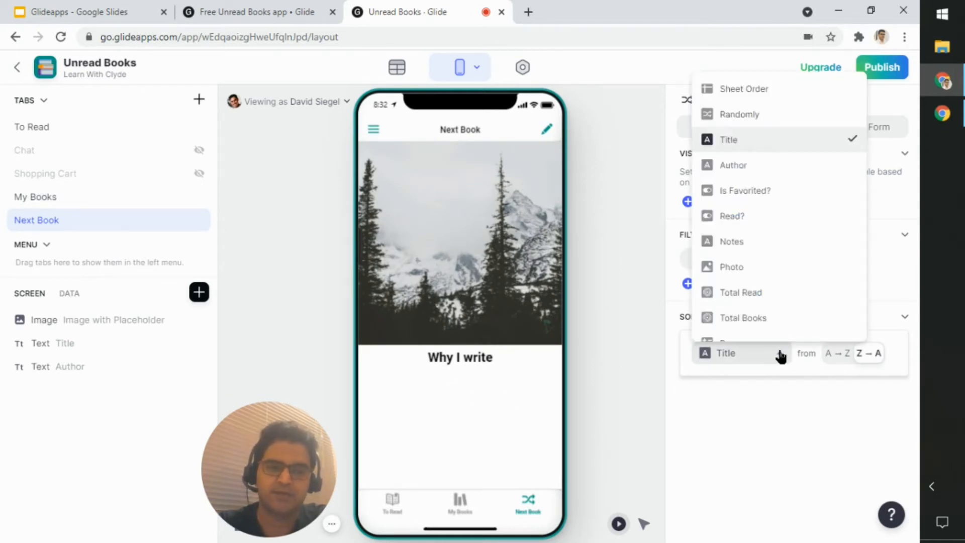
click(778, 109)
click(715, 402)
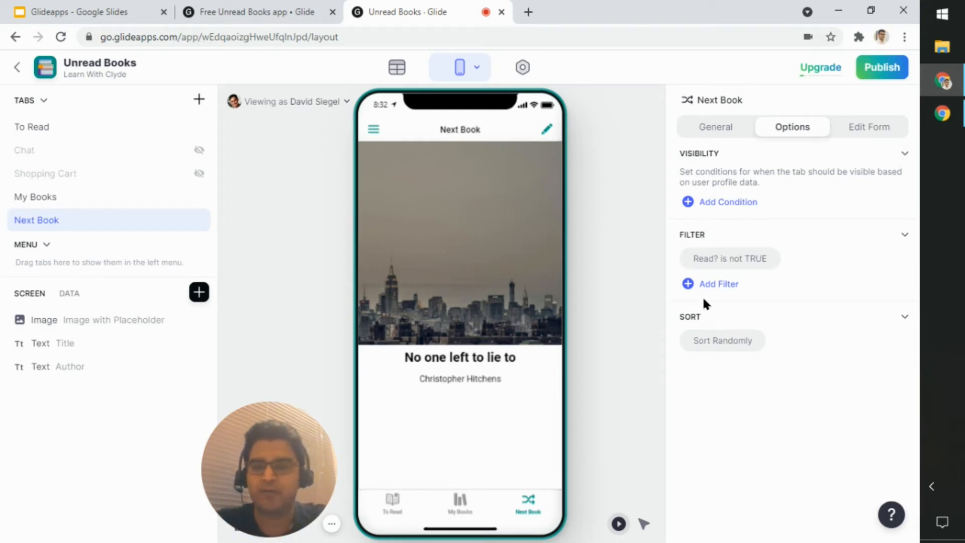
Step: Recheck the Next Book tab's options and its general label, source, icon and style settings
click(729, 135)
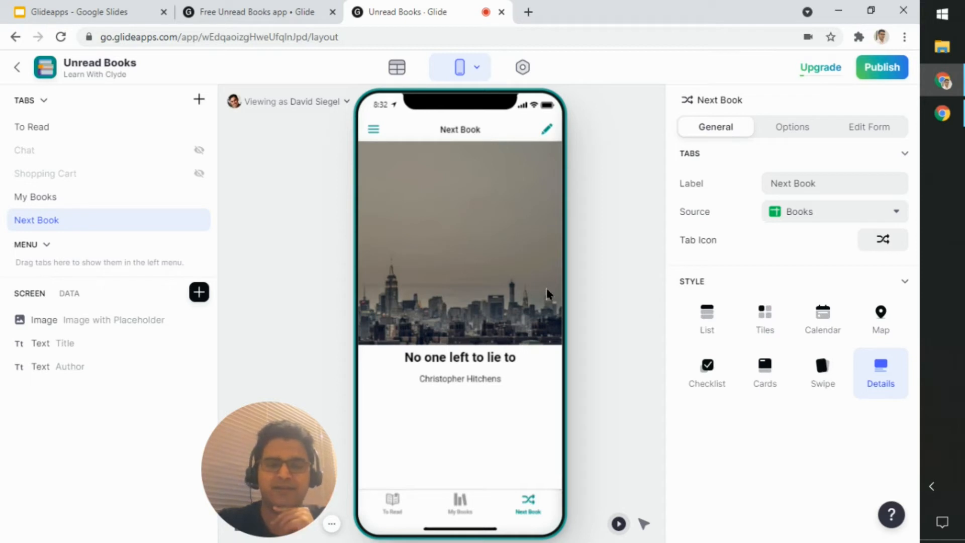
click(807, 130)
click(730, 133)
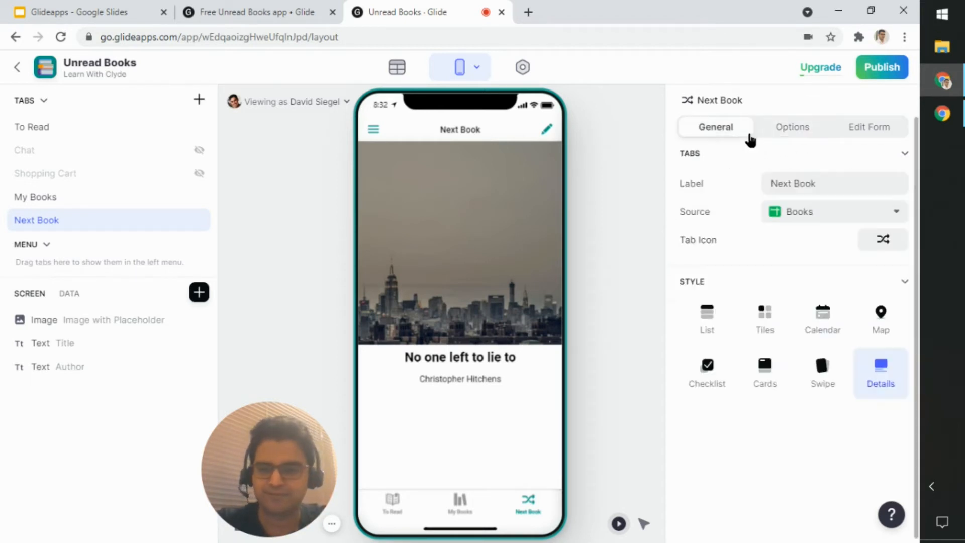
Step: Return to the My Books Inline List and review its data, design and overlay settings, including the column used for the Tag
click(484, 498)
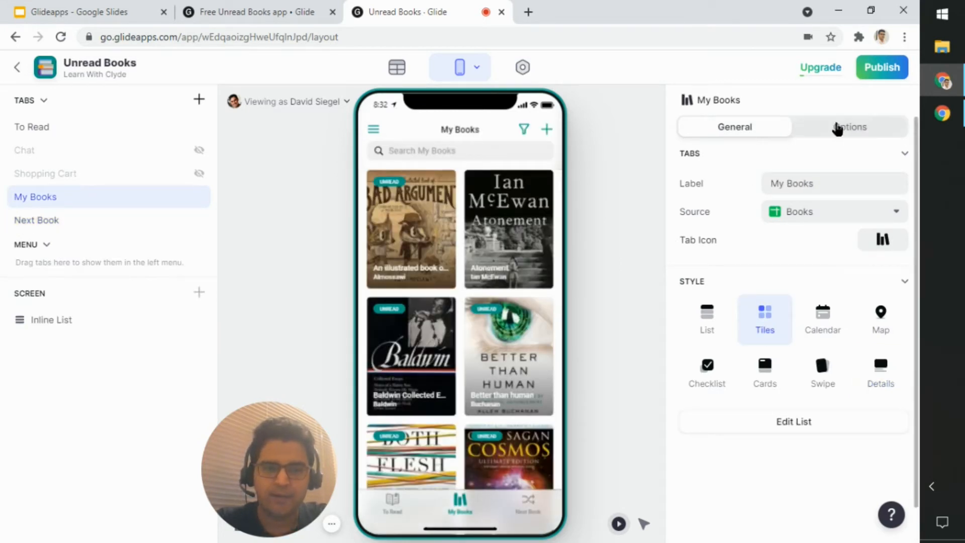
click(116, 321)
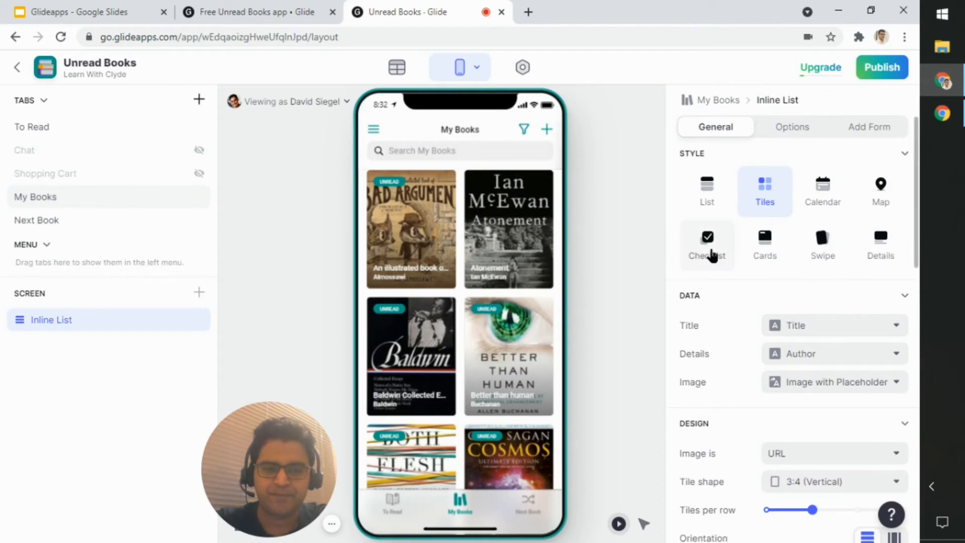
scroll(711, 253, down, 4)
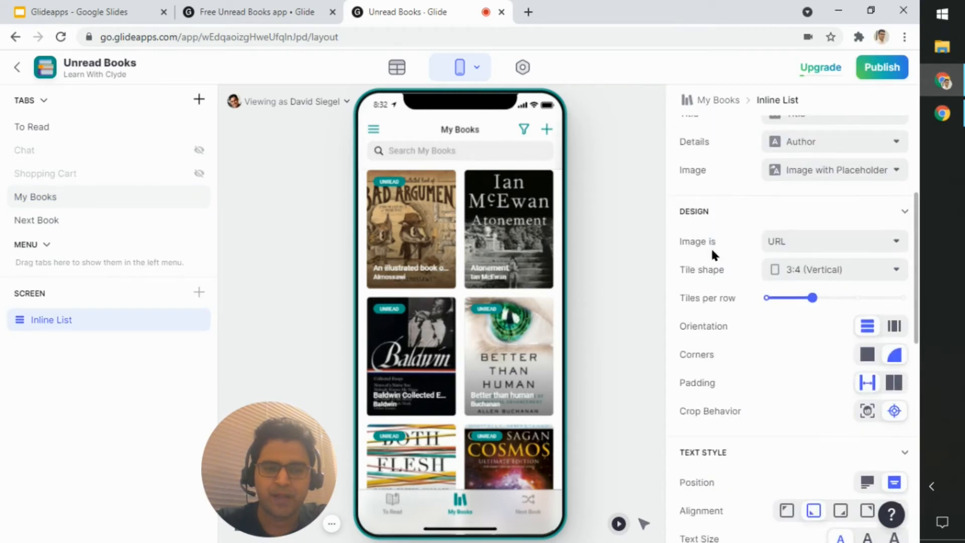
scroll(710, 249, down, 8)
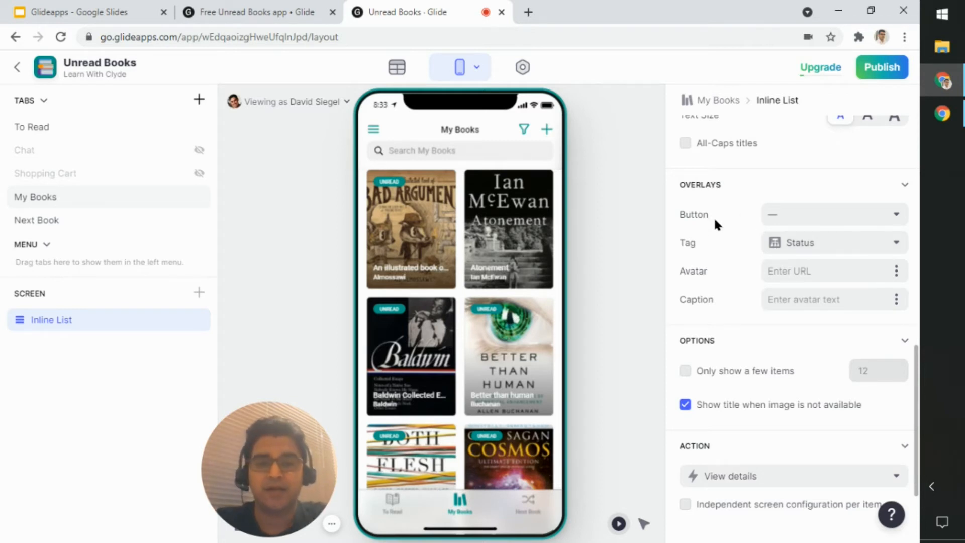
Step: Open the app's data editor and look through the rows and columns of the Books table
click(397, 69)
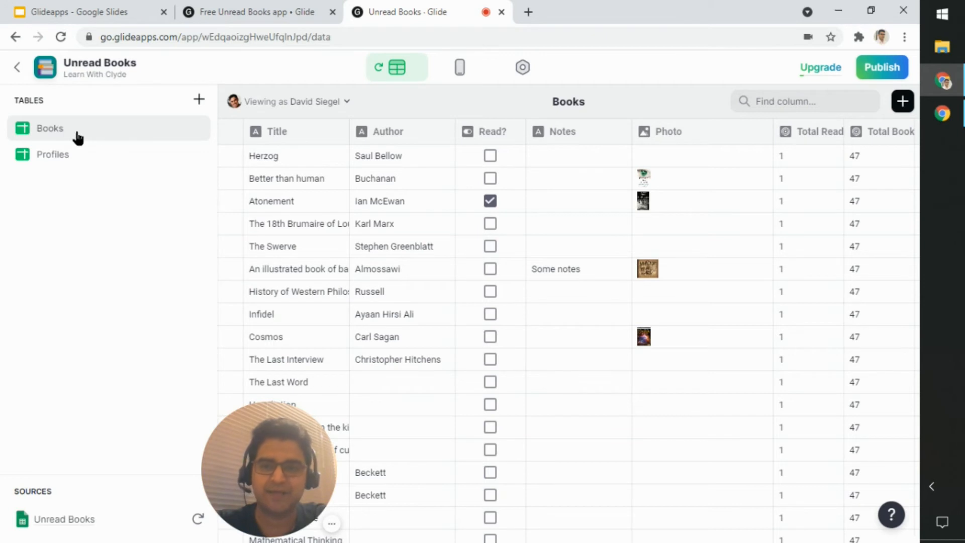
drag(275, 460, 120, 461)
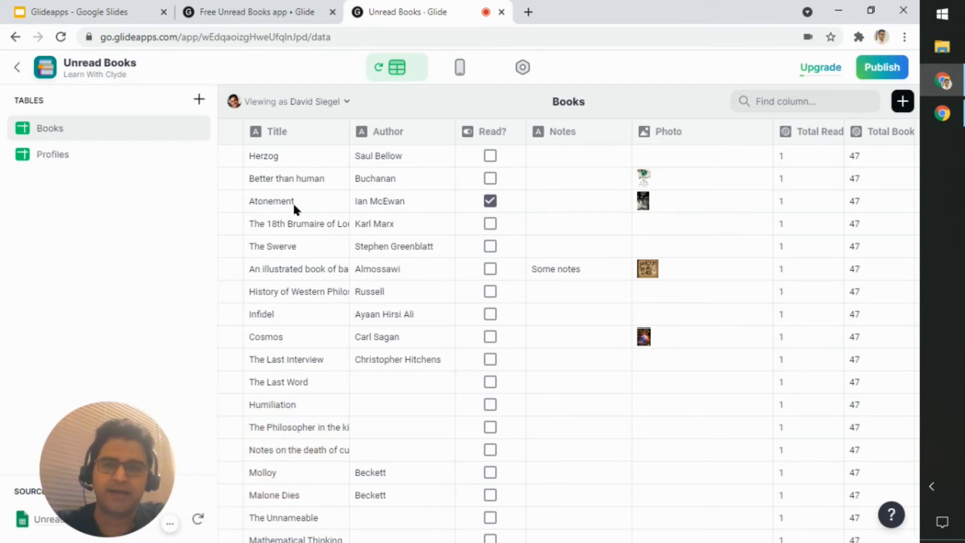
scroll(378, 317, down, 12)
scroll(362, 322, up, 10)
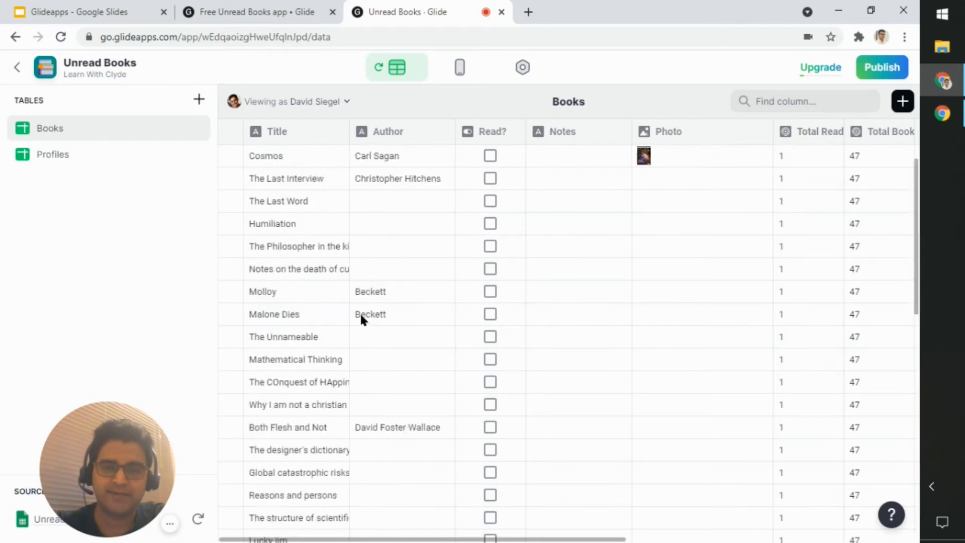
scroll(360, 313, up, 4)
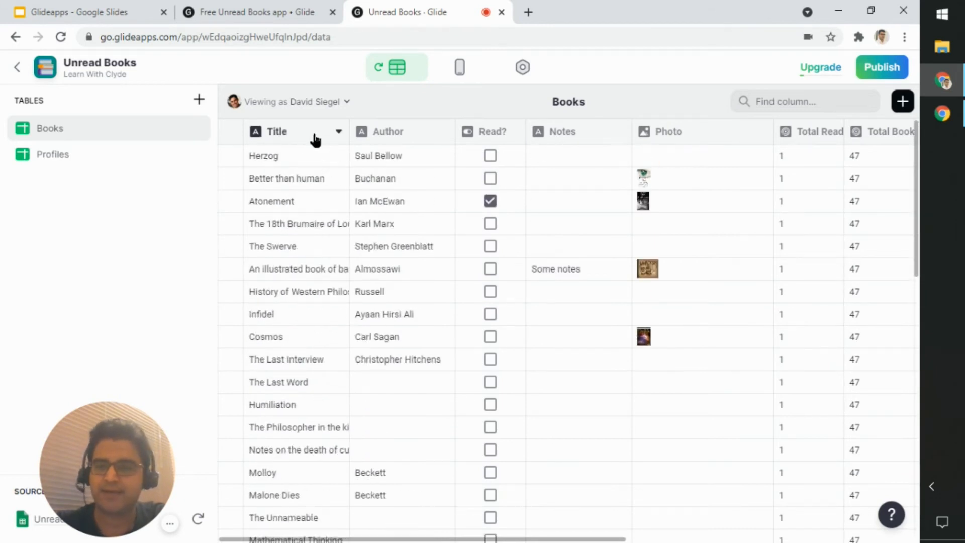
Step: Check the Title column's available actions and the Read? column's type and configuration in the Books table
click(337, 132)
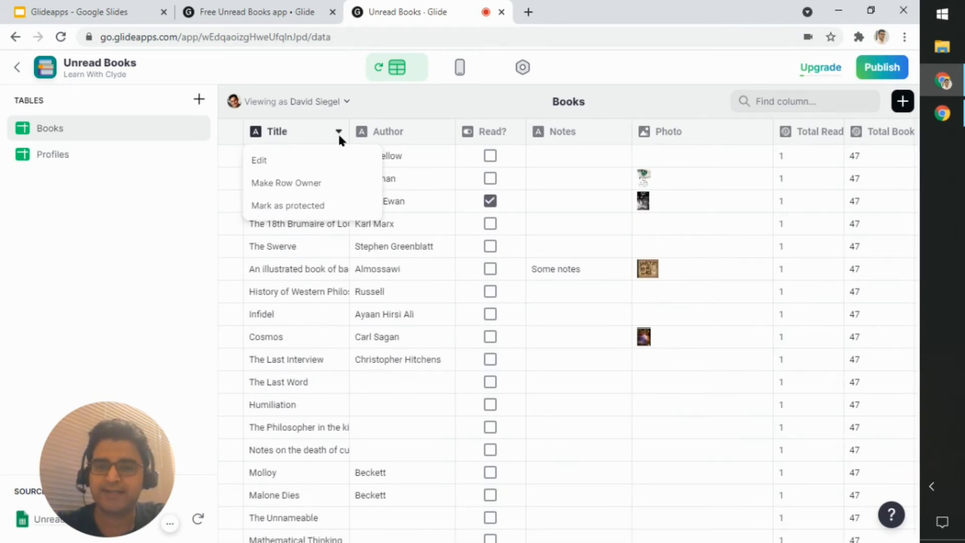
click(339, 134)
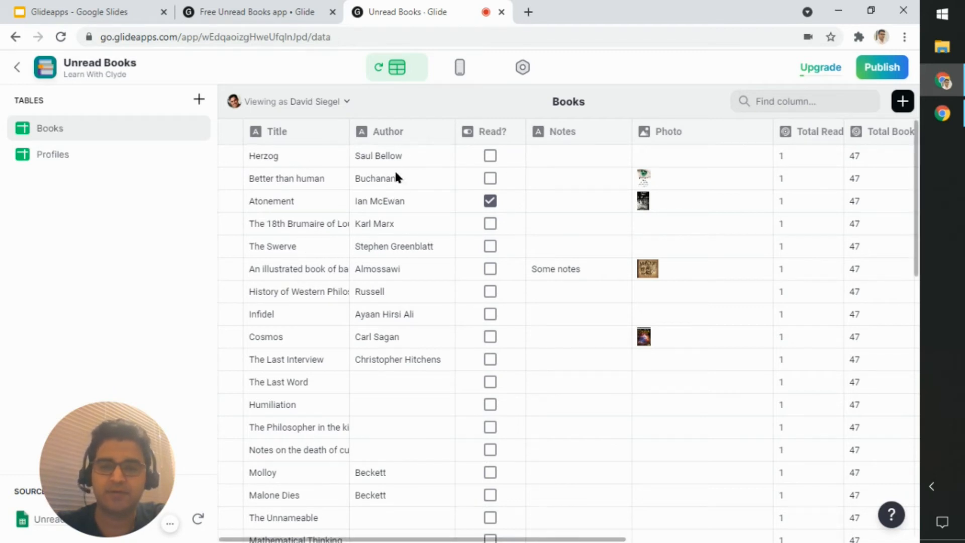
click(516, 133)
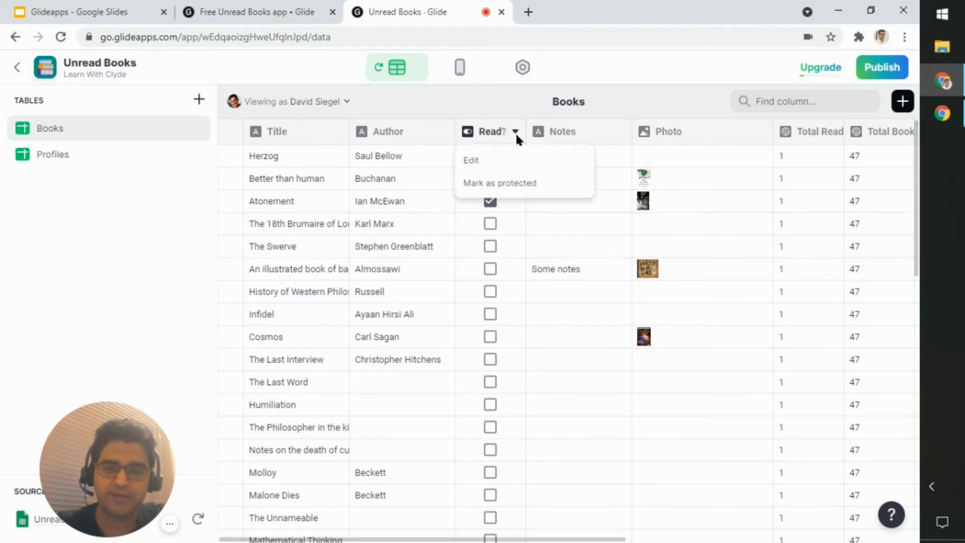
click(503, 162)
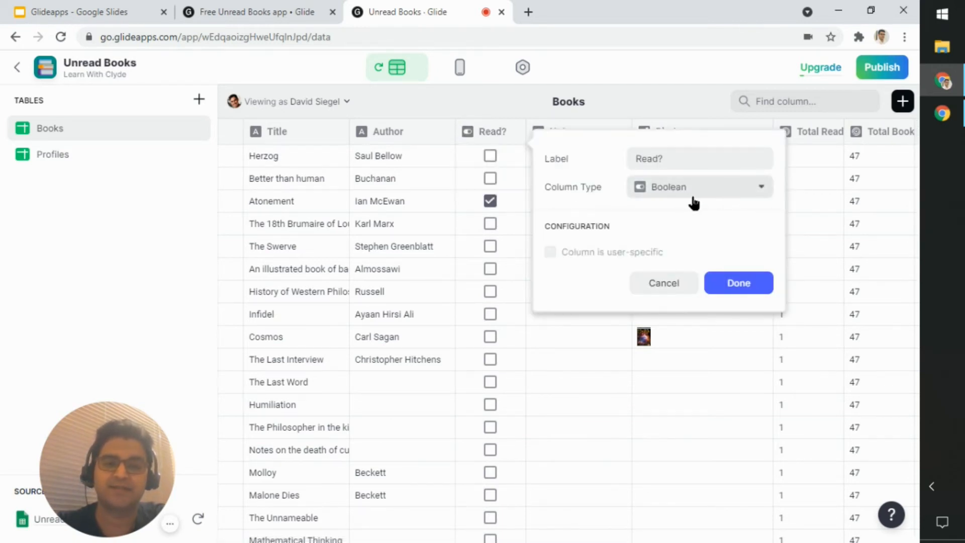
click(675, 283)
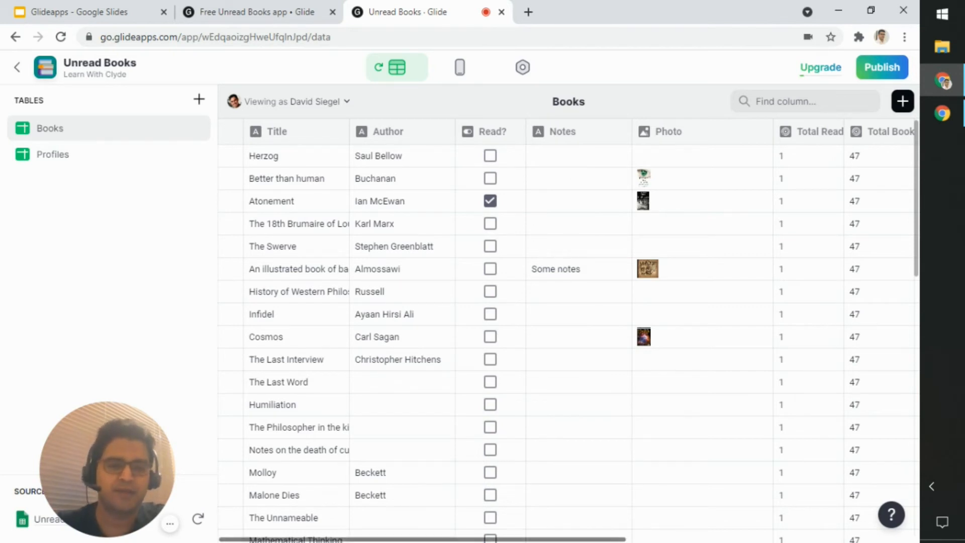
Step: Set the Else value of the Books table's If-Then-Else Status column to Read
drag(634, 539, 798, 541)
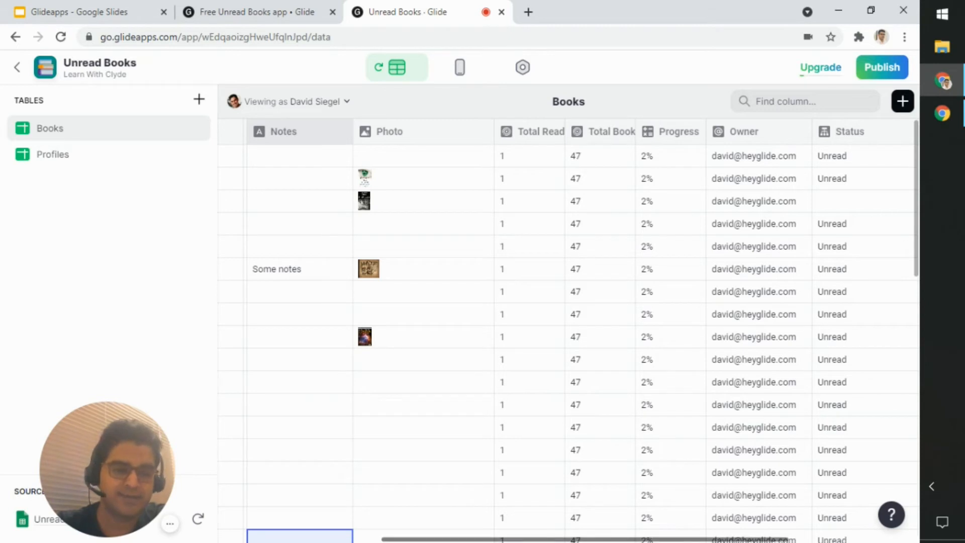
drag(687, 540, 810, 540)
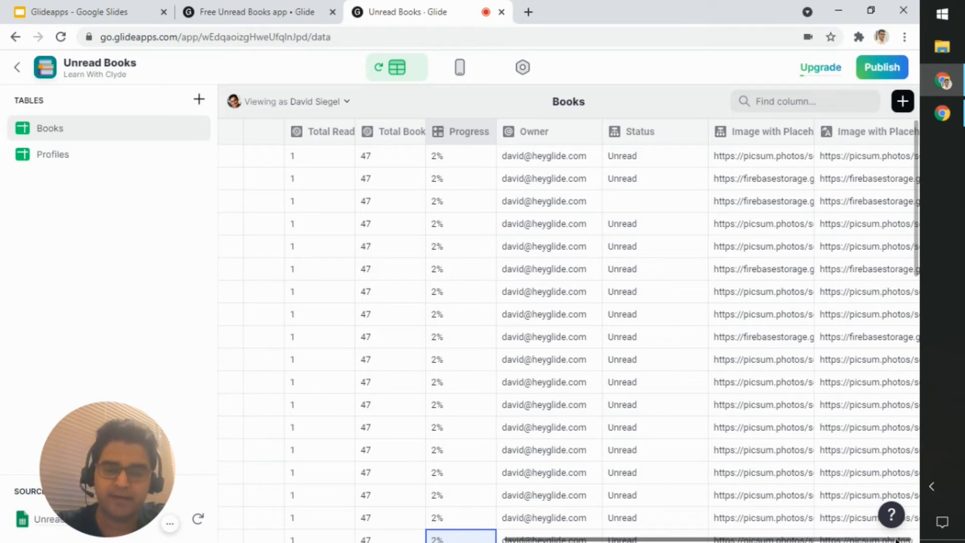
drag(903, 540, 801, 541)
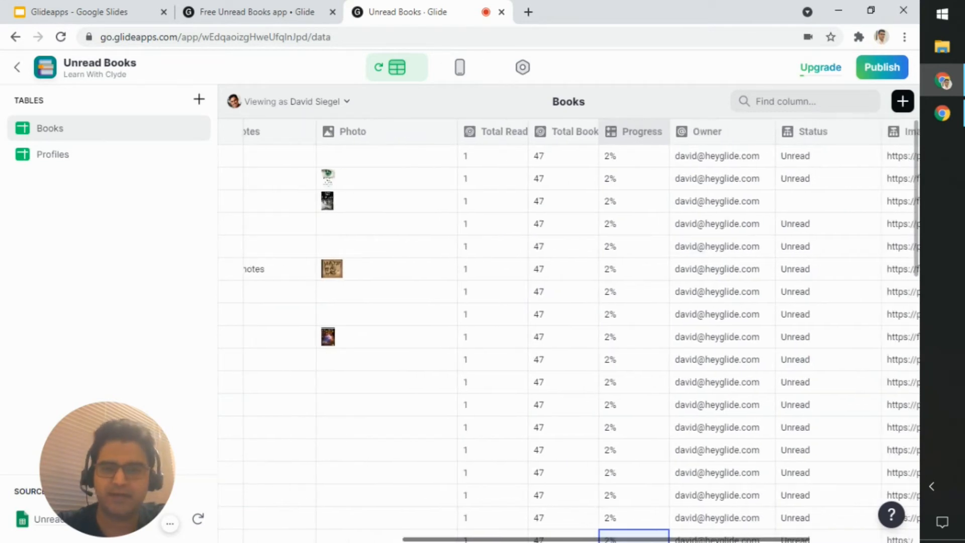
drag(636, 542, 679, 541)
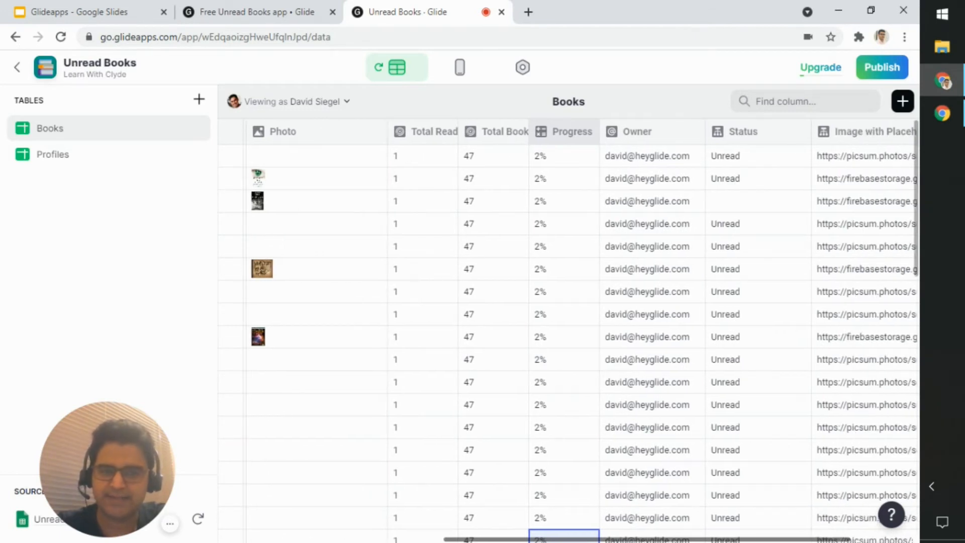
click(799, 133)
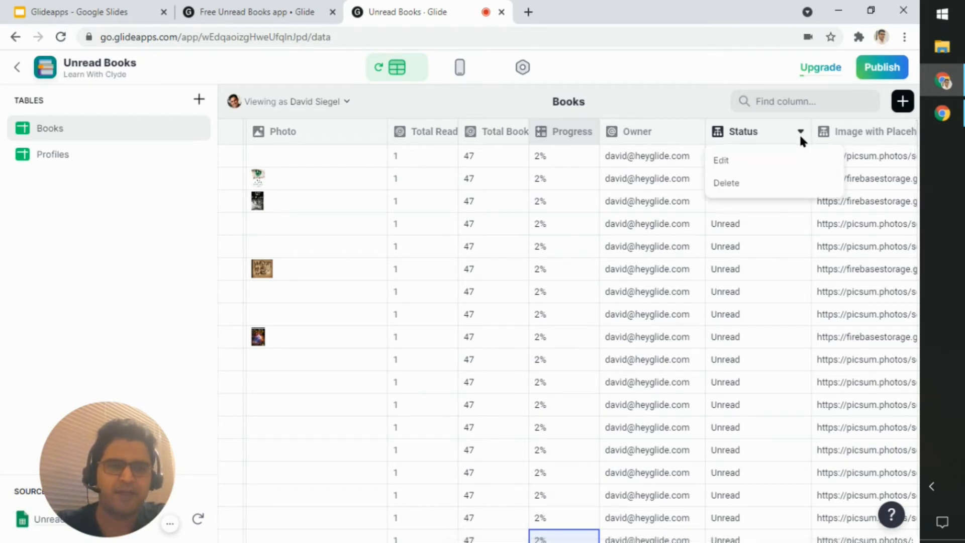
click(766, 159)
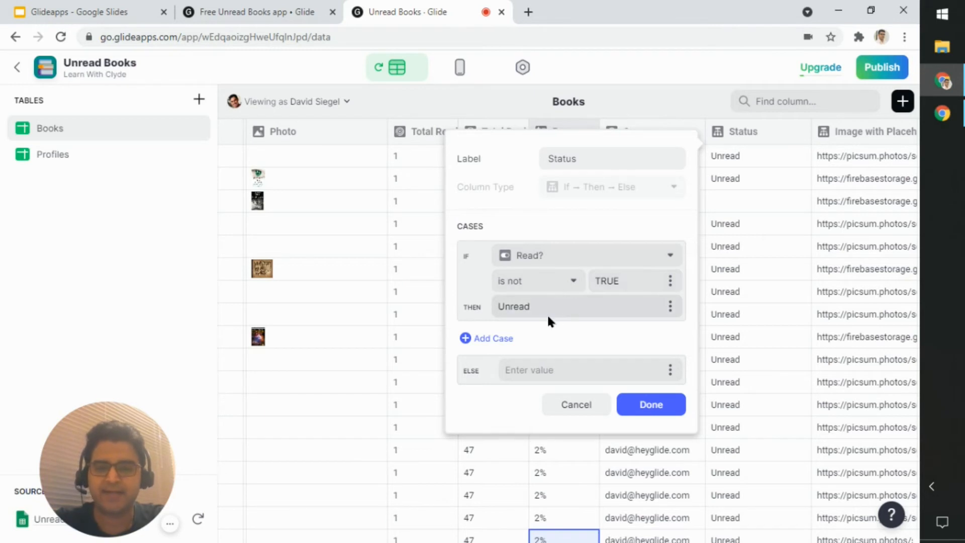
click(538, 367)
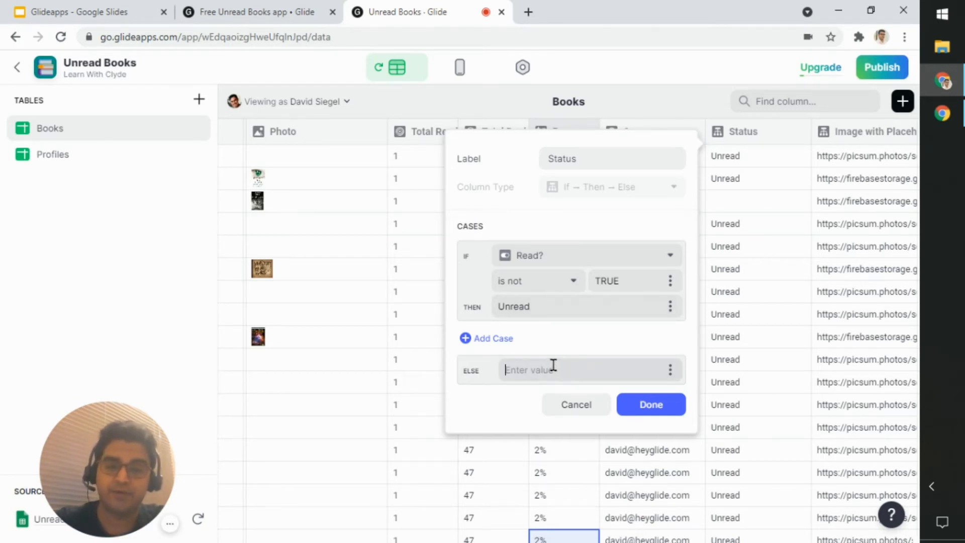
text(Read)
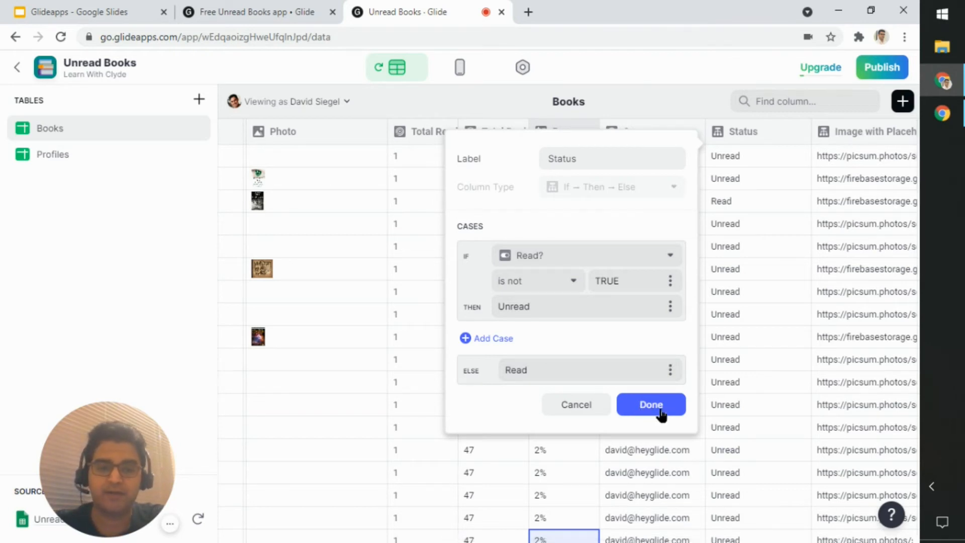
click(661, 408)
click(738, 201)
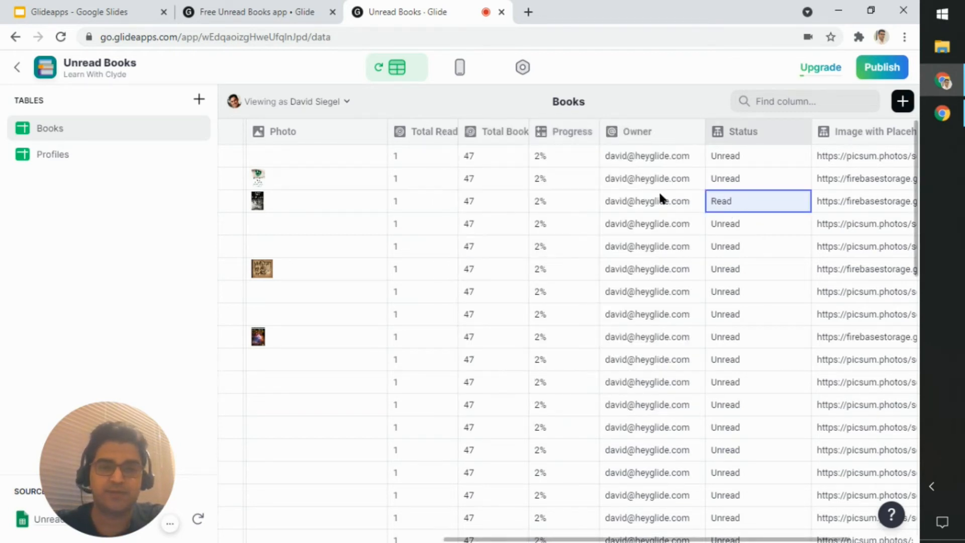
Step: Check the status tags in the My Books preview, and review the Owner column in the Books table
click(450, 76)
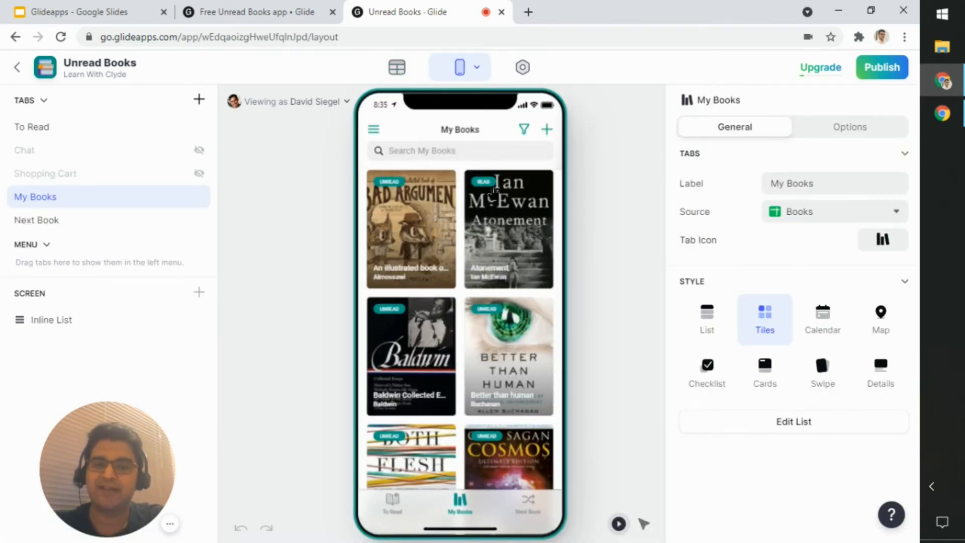
click(388, 70)
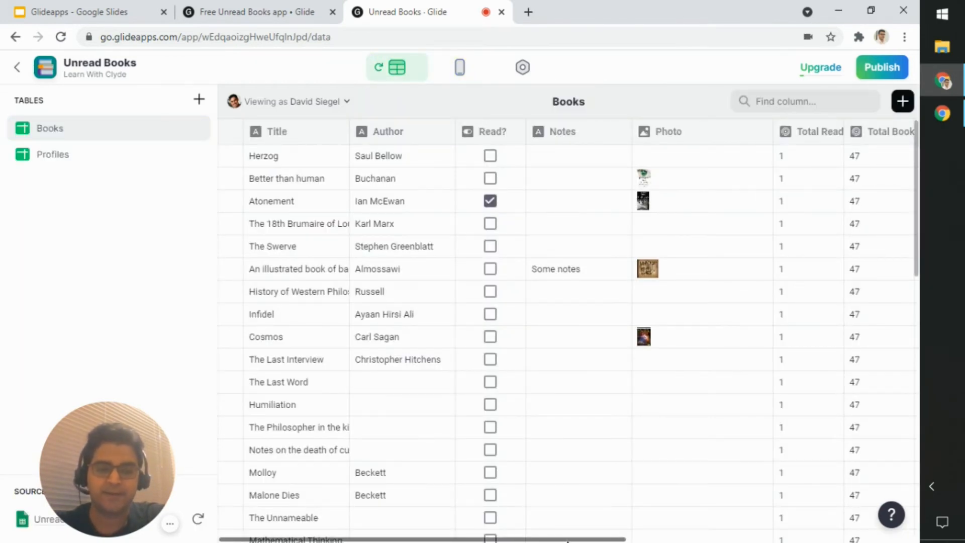
drag(575, 541, 816, 540)
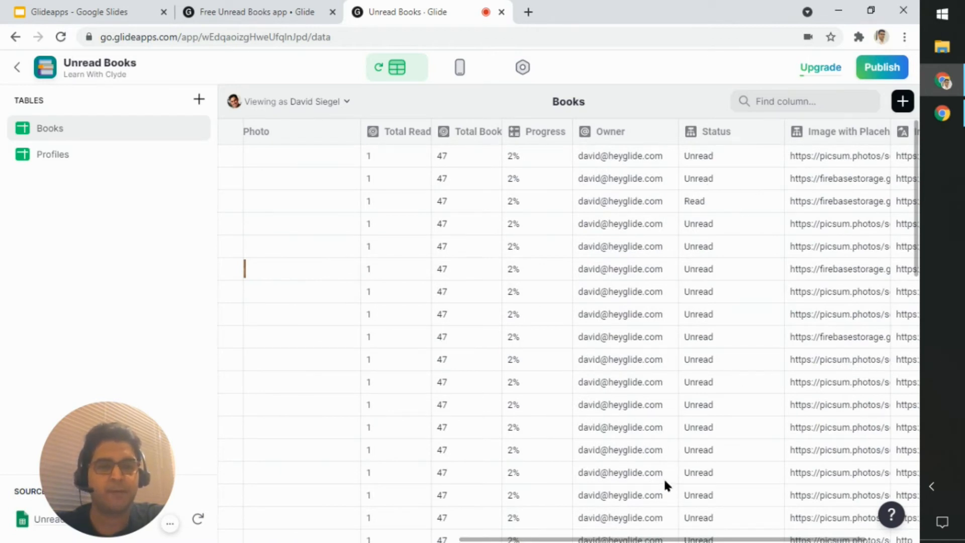
drag(732, 540, 686, 540)
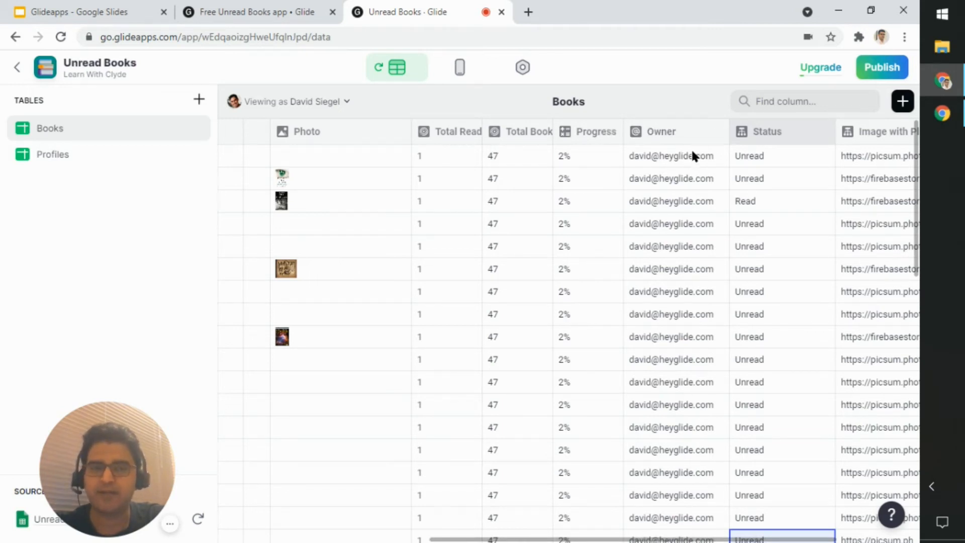
click(702, 133)
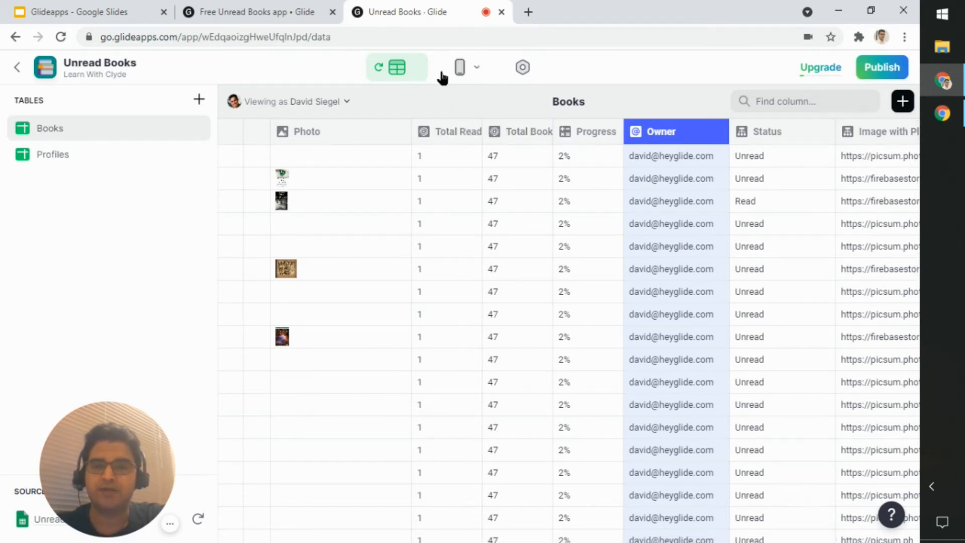
Step: Open the To Read screen in the layout editor and inspect the column that feeds its Progress Bar
click(455, 70)
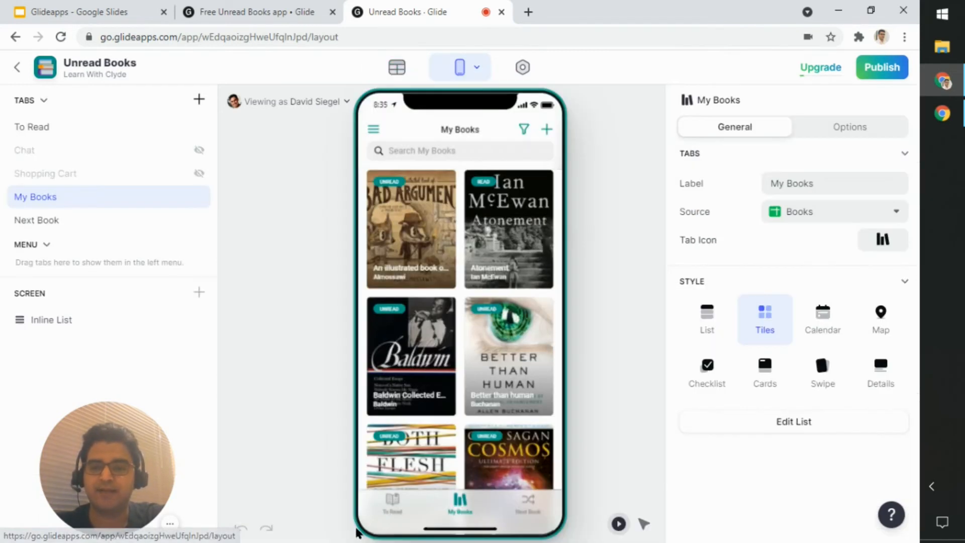
click(393, 502)
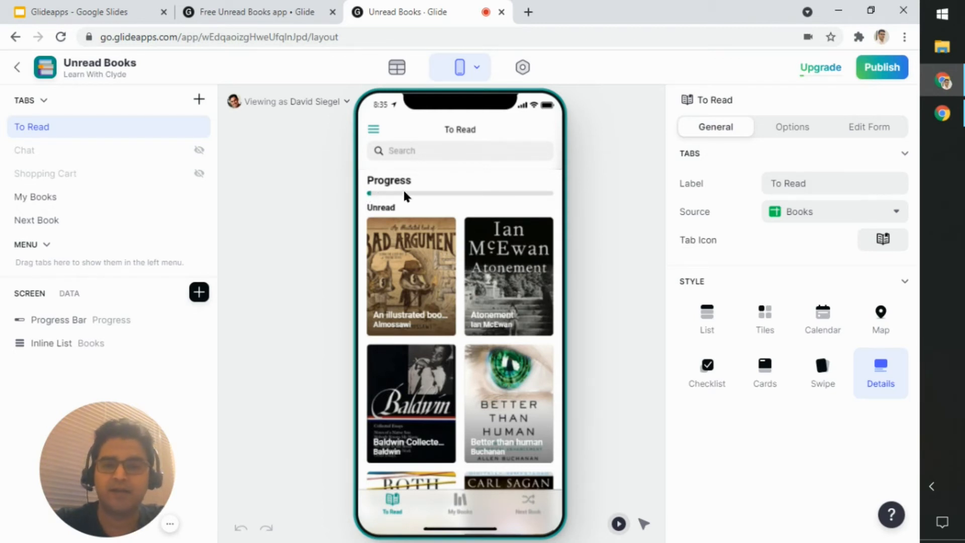
click(93, 317)
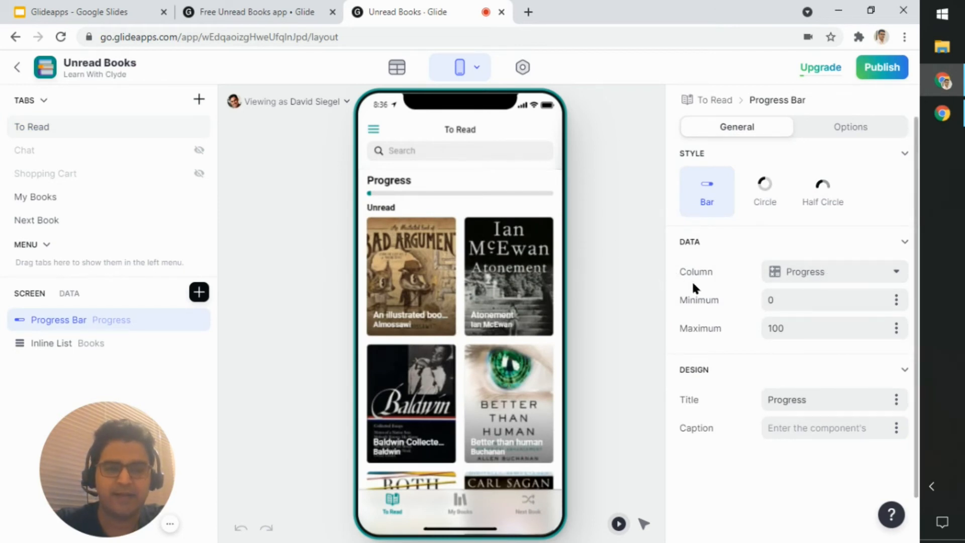
click(843, 282)
click(840, 279)
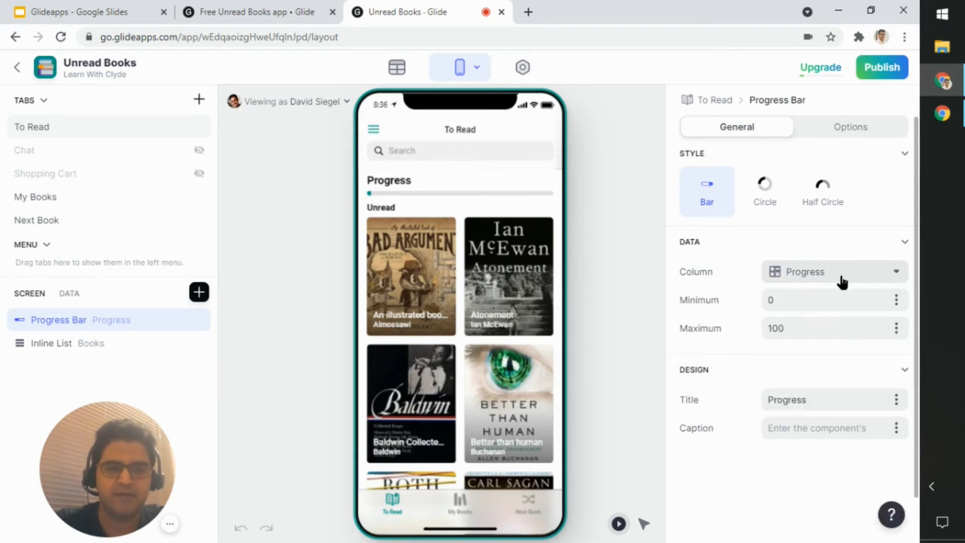
Step: Find the Progress column in the Books table and open its math configuration
click(397, 68)
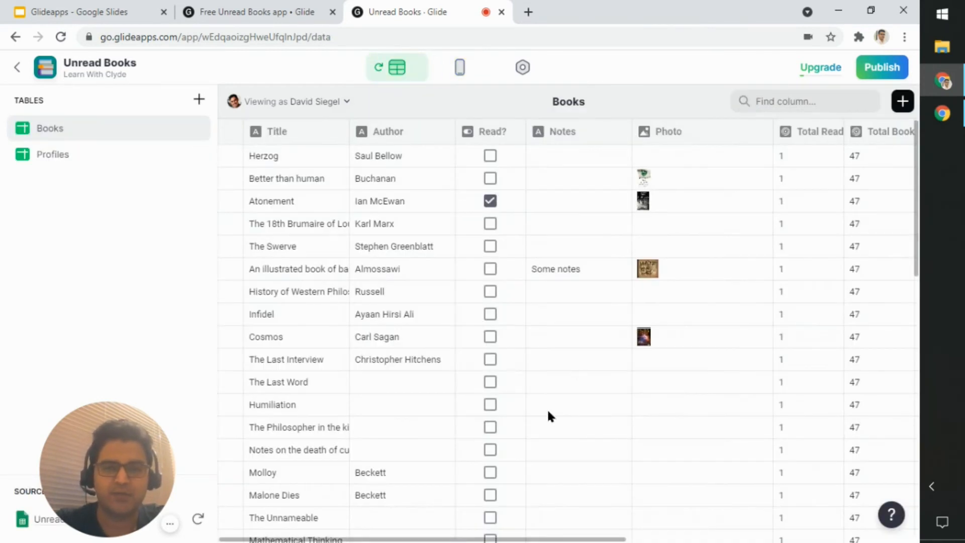
click(566, 537)
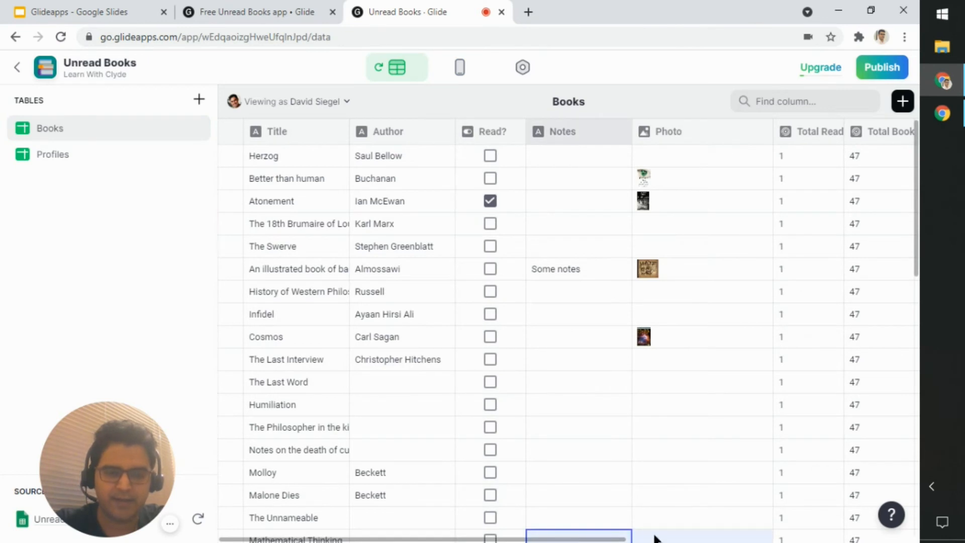
scroll(619, 539, right, 8)
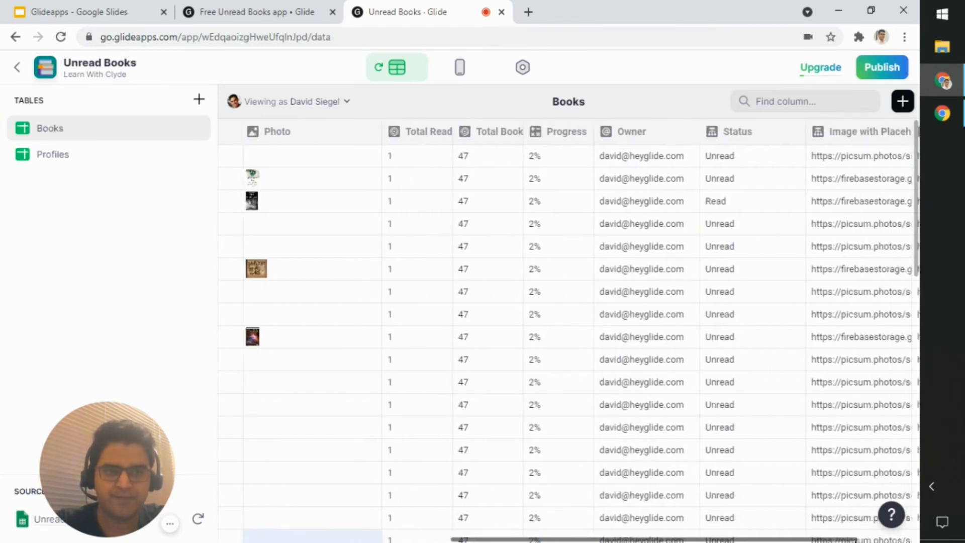
click(546, 132)
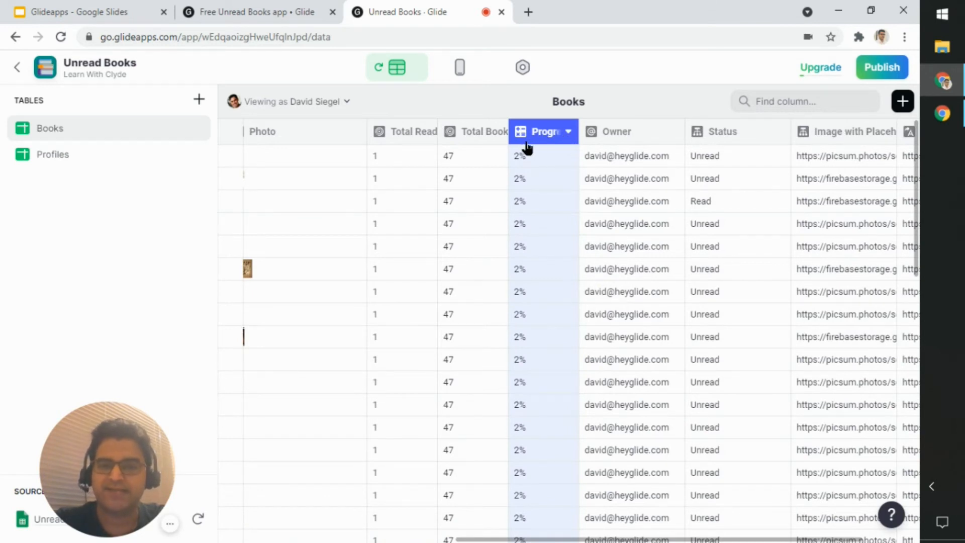
click(569, 133)
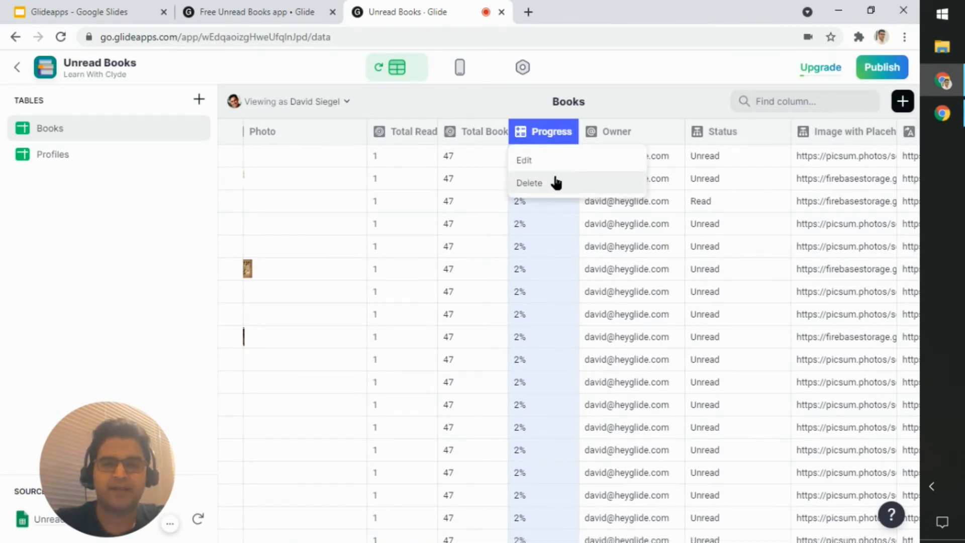
click(544, 162)
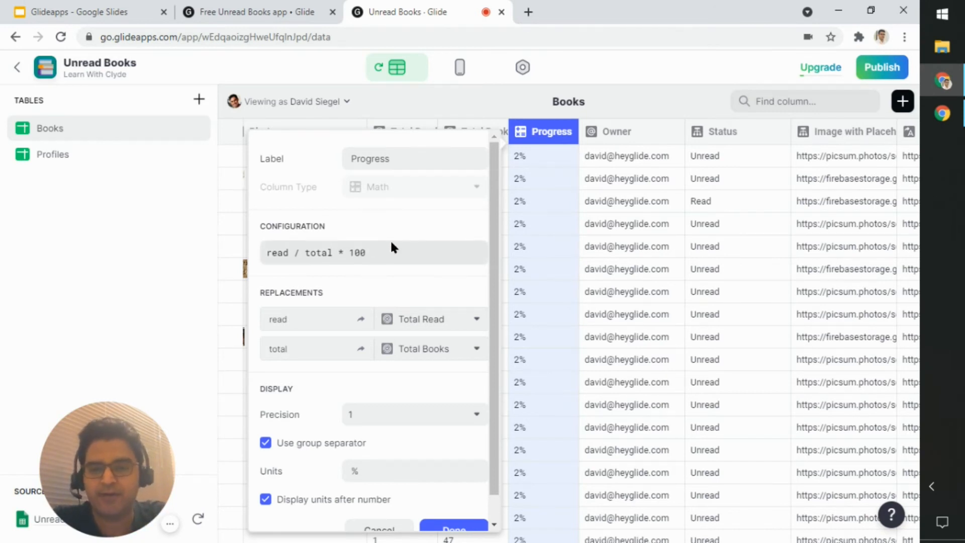
Step: Examine the read variable in the Progress formula and the column options for its replacement
double_click(270, 253)
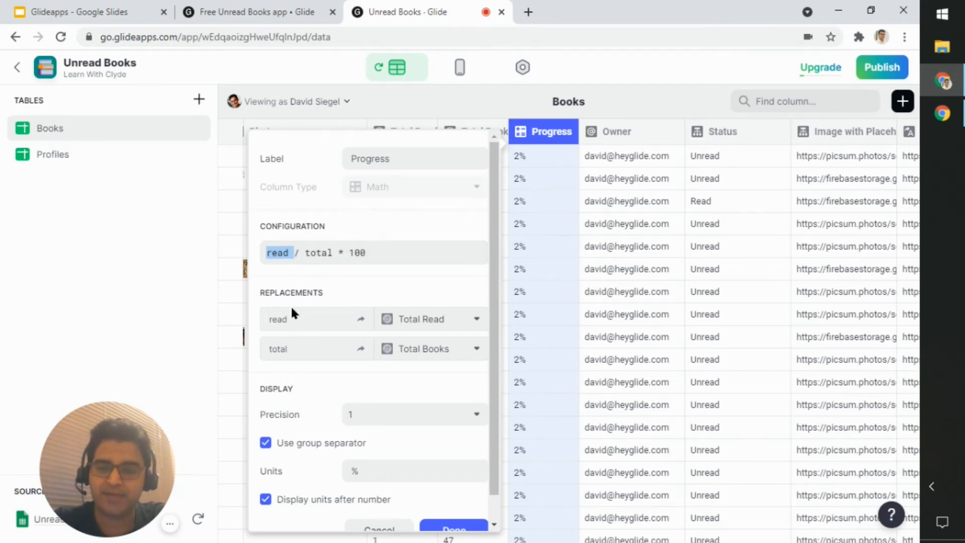
click(295, 323)
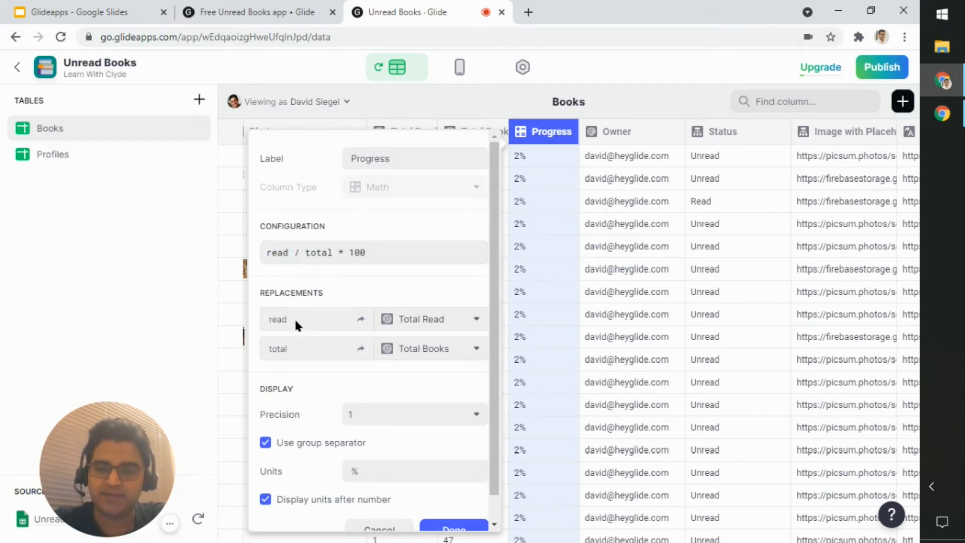
click(463, 329)
scroll(457, 276, down, 1)
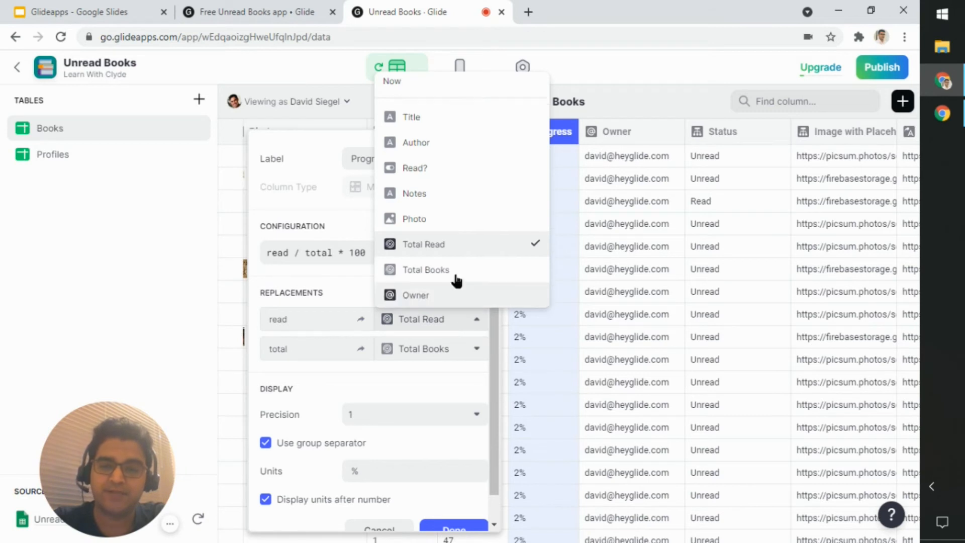
click(459, 328)
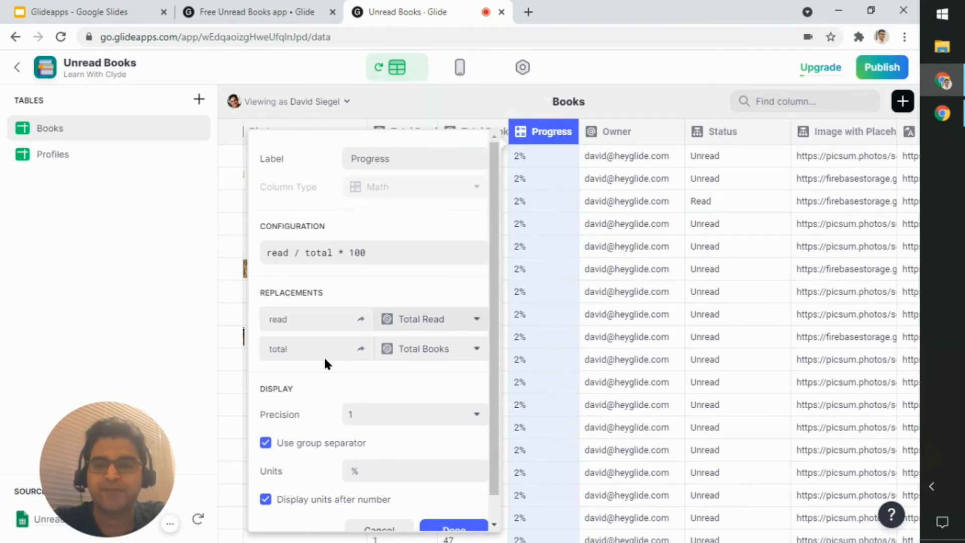
Step: Examine the total variable's replacement and the display settings of the Progress column, and close the configuration without saving
double_click(306, 355)
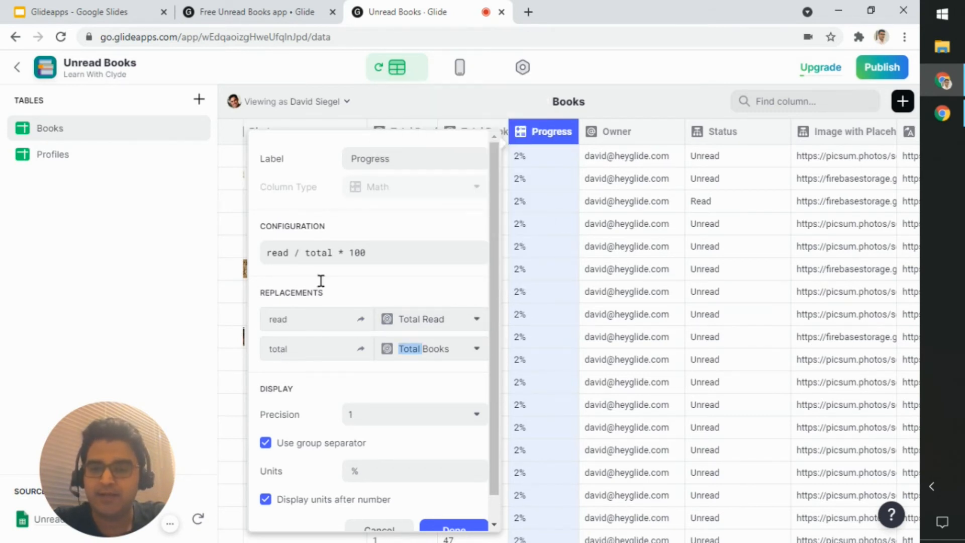
double_click(320, 252)
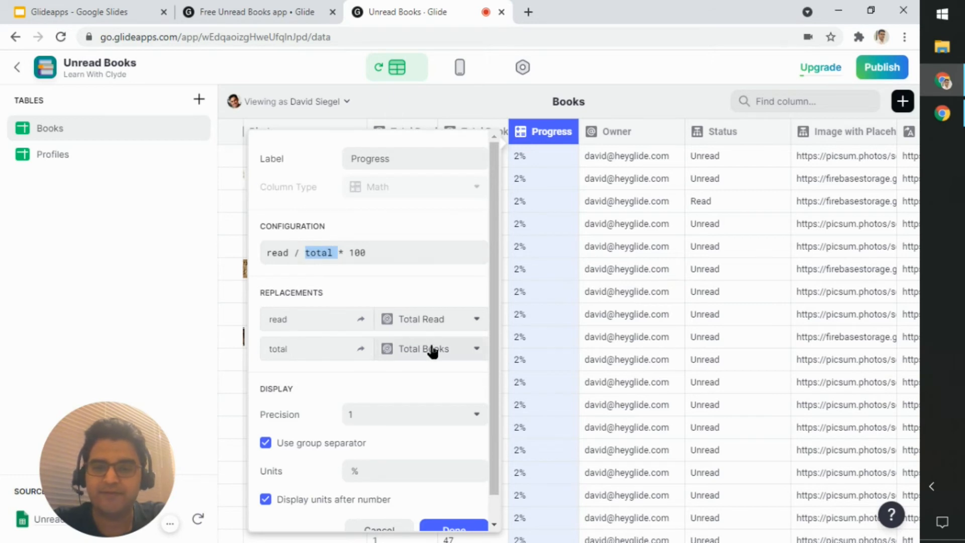
click(434, 355)
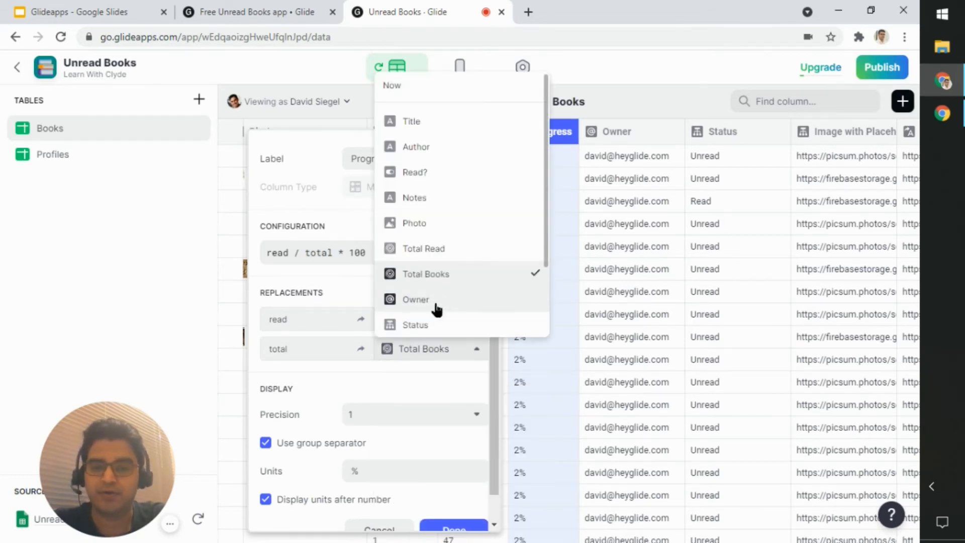
click(432, 351)
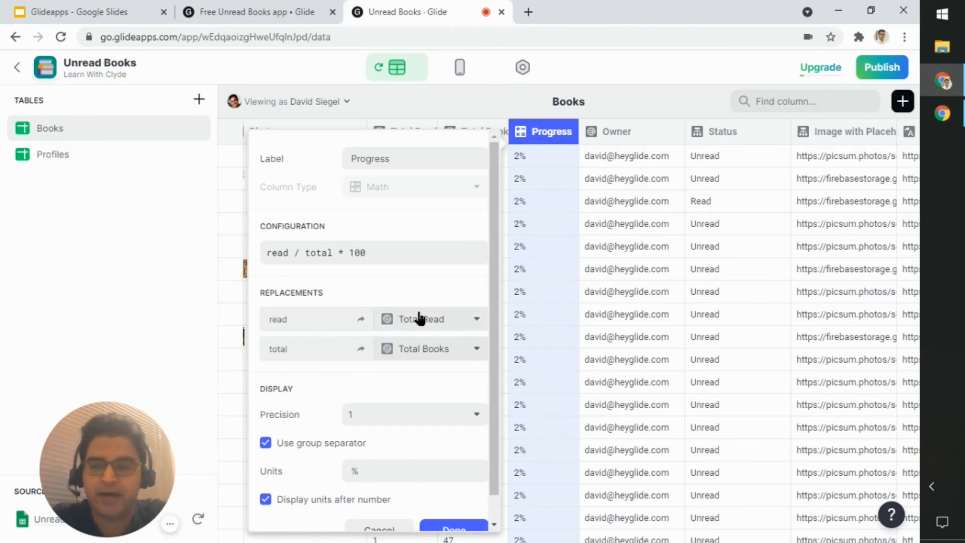
scroll(402, 366, down, 1)
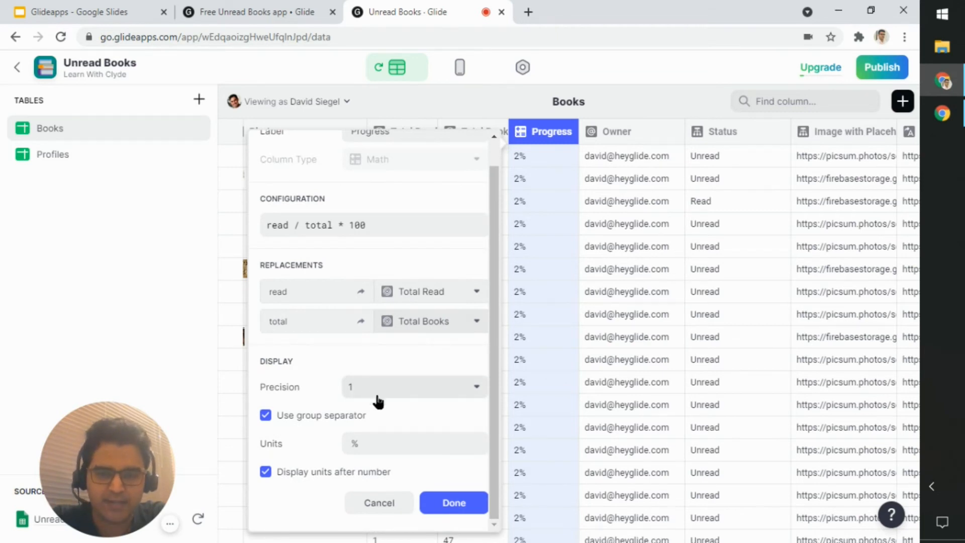
click(378, 504)
click(521, 159)
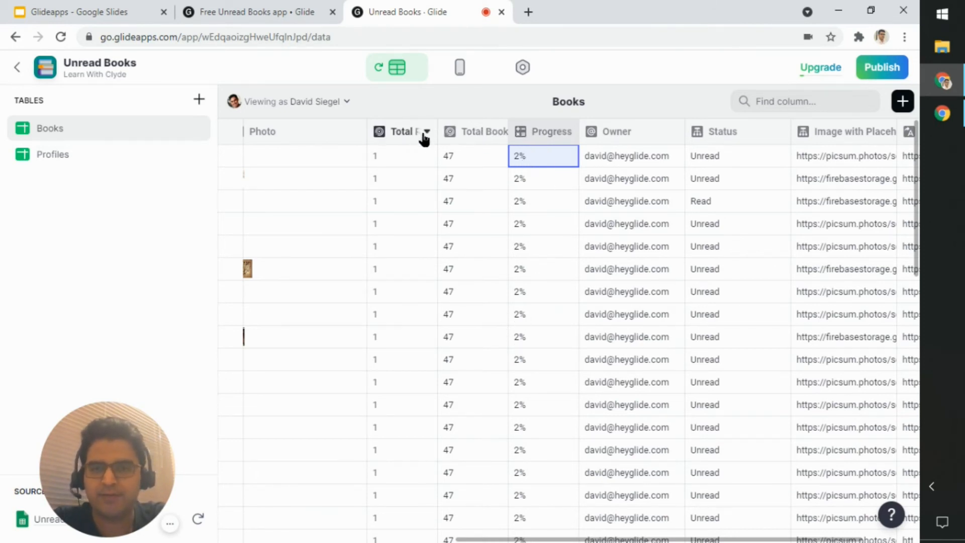
Step: Open the Total Read rollup configuration, inspect its source column and aggregation options, and close it without saving
drag(567, 540, 383, 538)
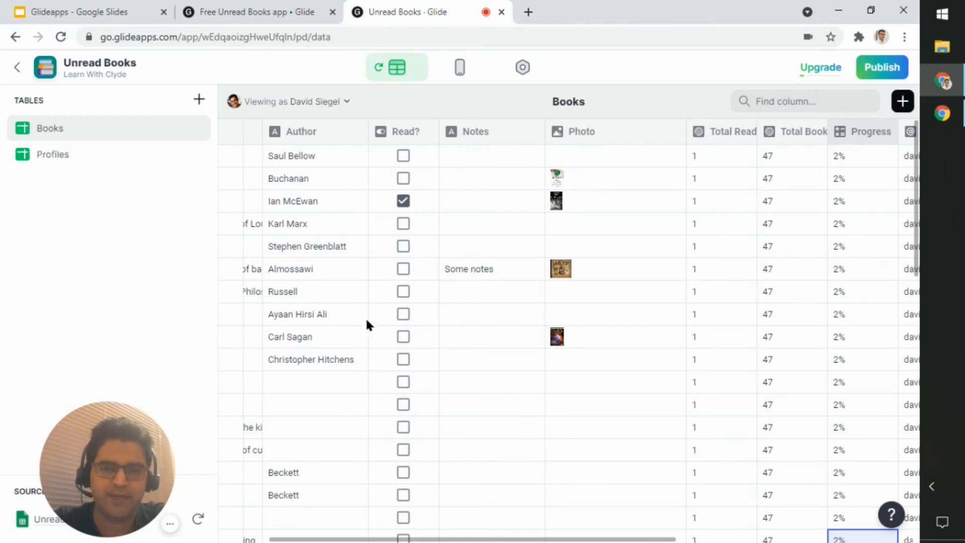
click(749, 131)
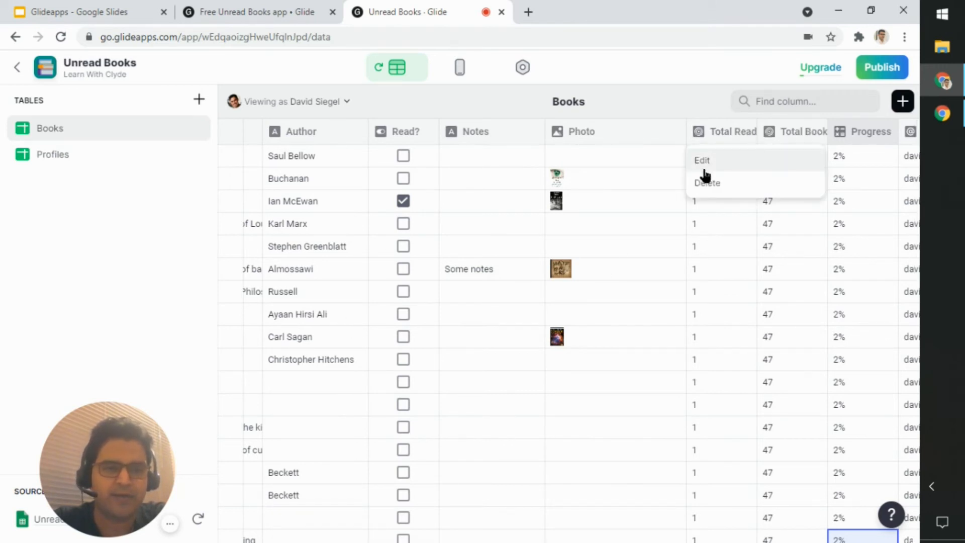
click(703, 161)
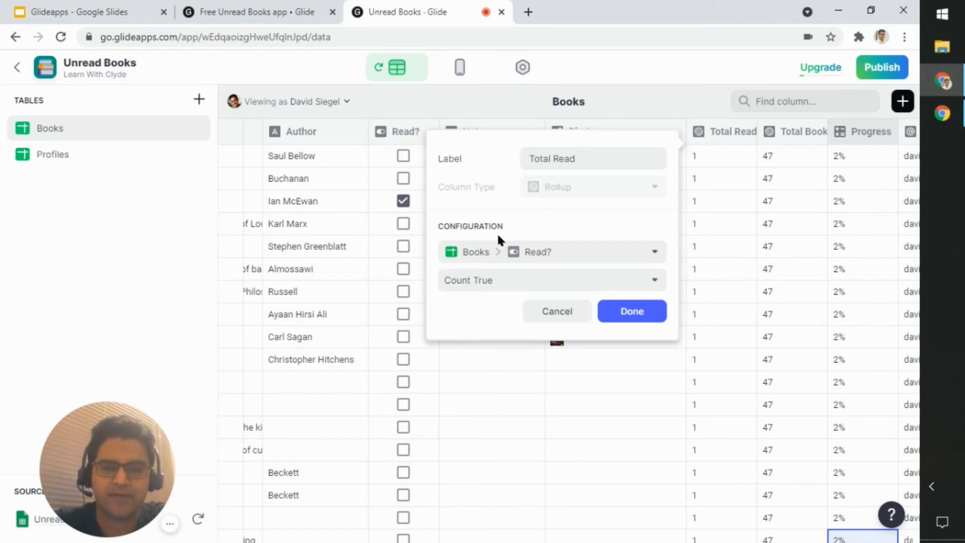
click(656, 253)
mouse_move(577, 293)
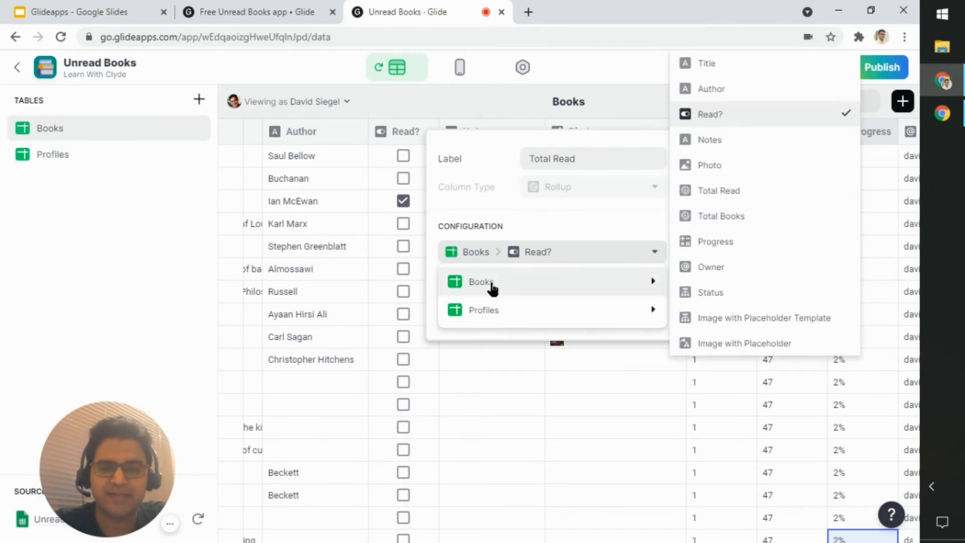
click(588, 248)
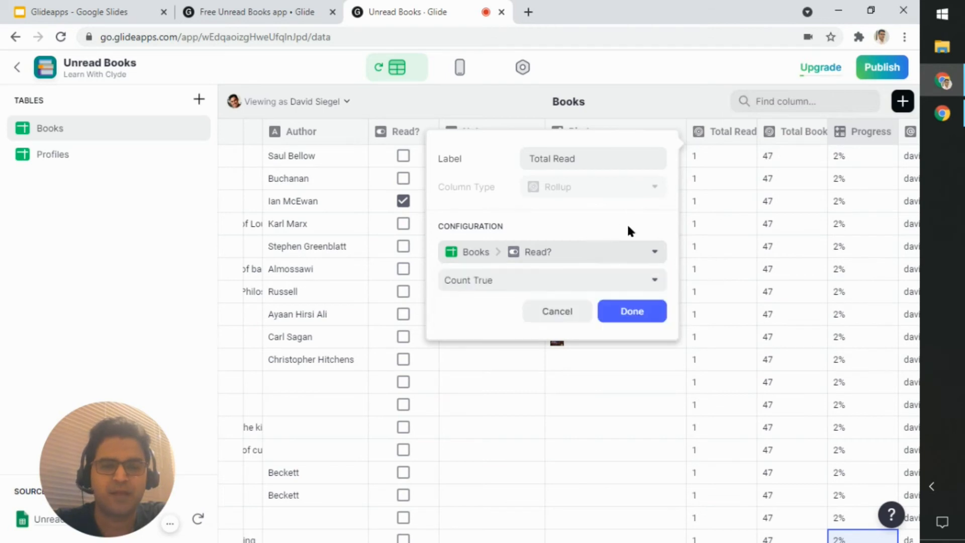
click(611, 289)
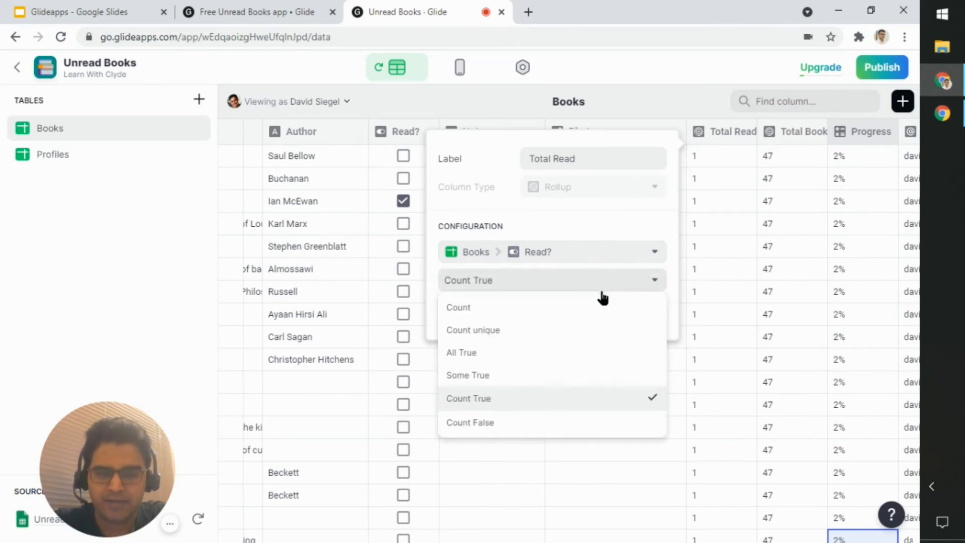
click(500, 408)
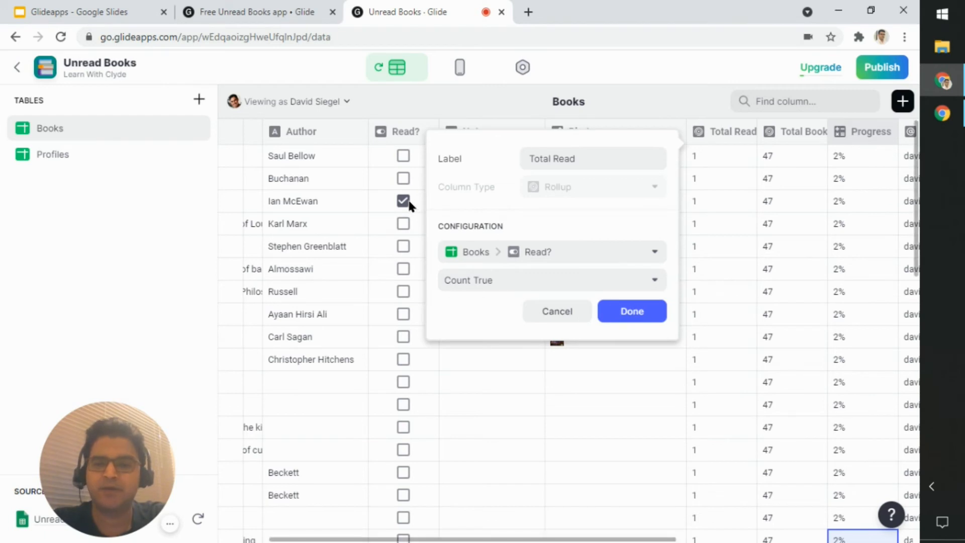
click(553, 313)
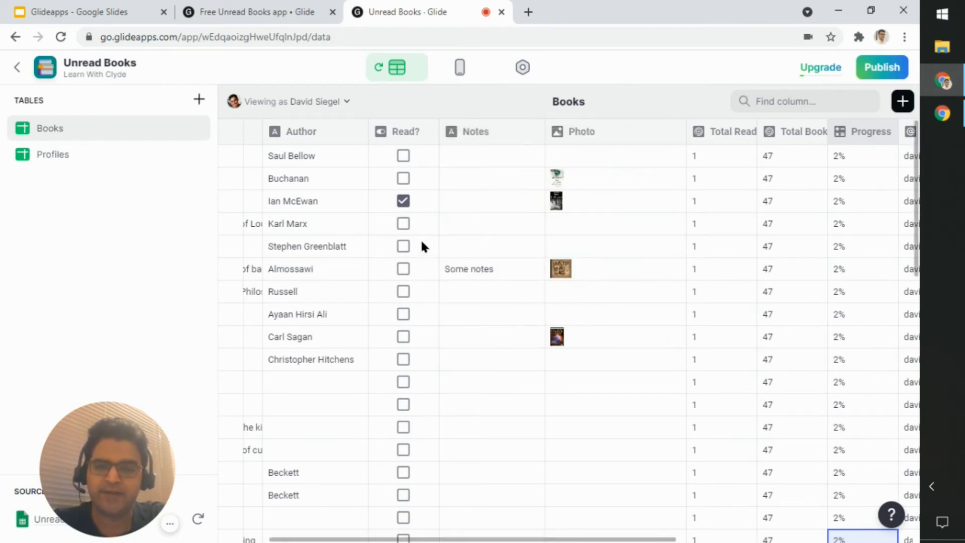
Step: Mark the Karl Marx book as read in the Books table and check the Progress Bar on the To Read screen
click(403, 224)
click(403, 225)
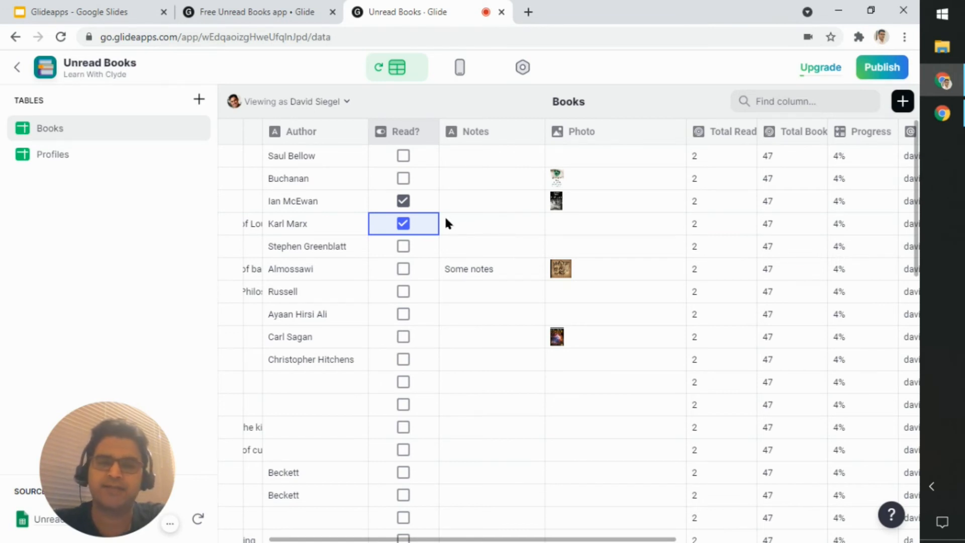
click(459, 71)
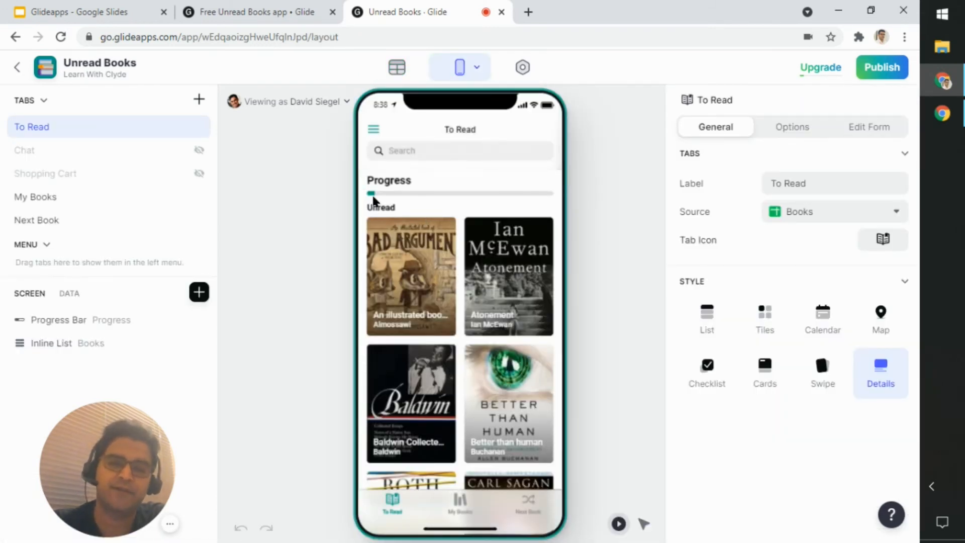
Step: Open the Total Books rollup configuration in the Books table and inspect its source column and counting options
click(395, 67)
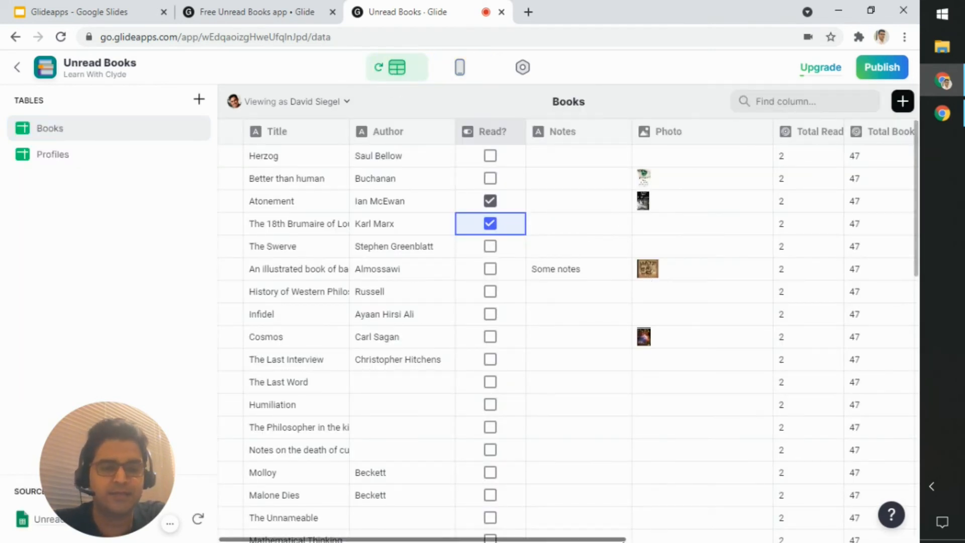
drag(598, 539, 696, 539)
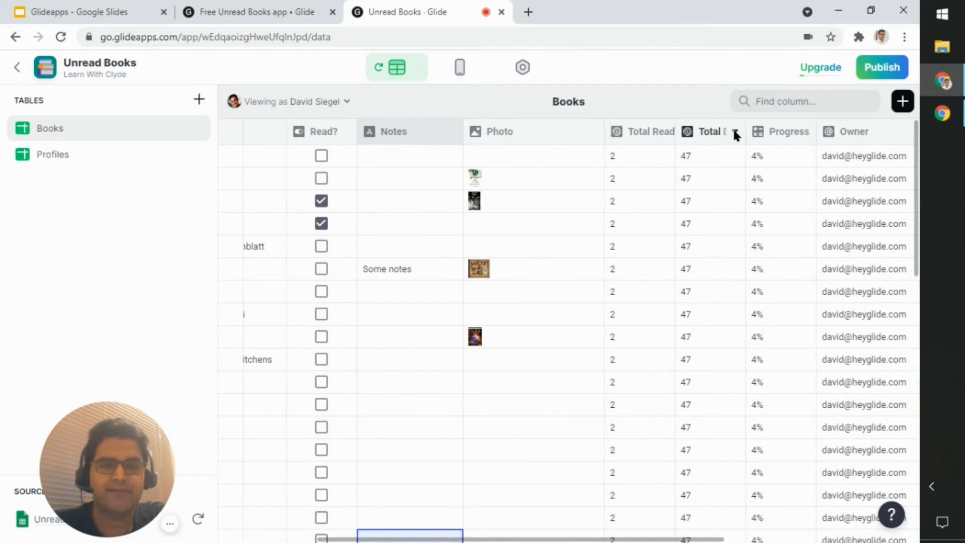
click(732, 132)
click(692, 158)
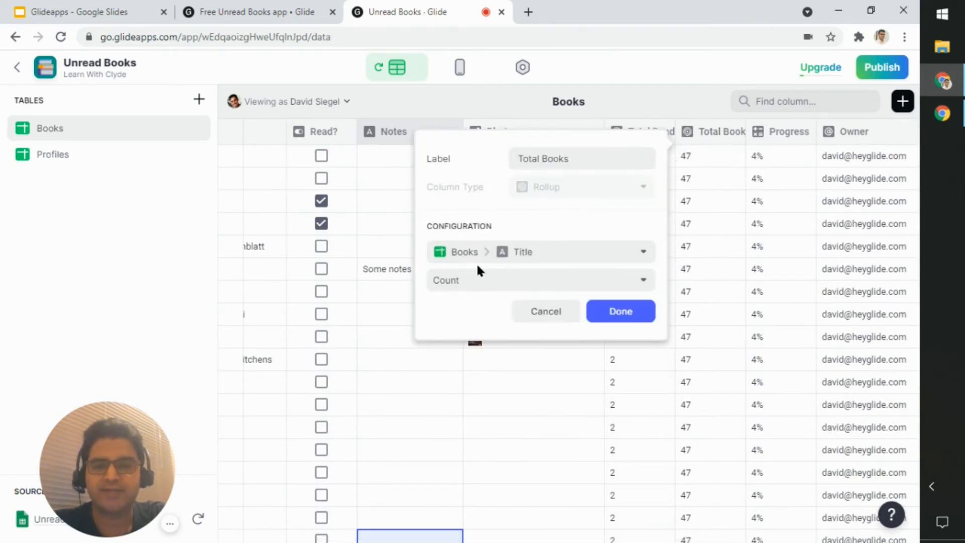
click(639, 257)
mouse_move(638, 287)
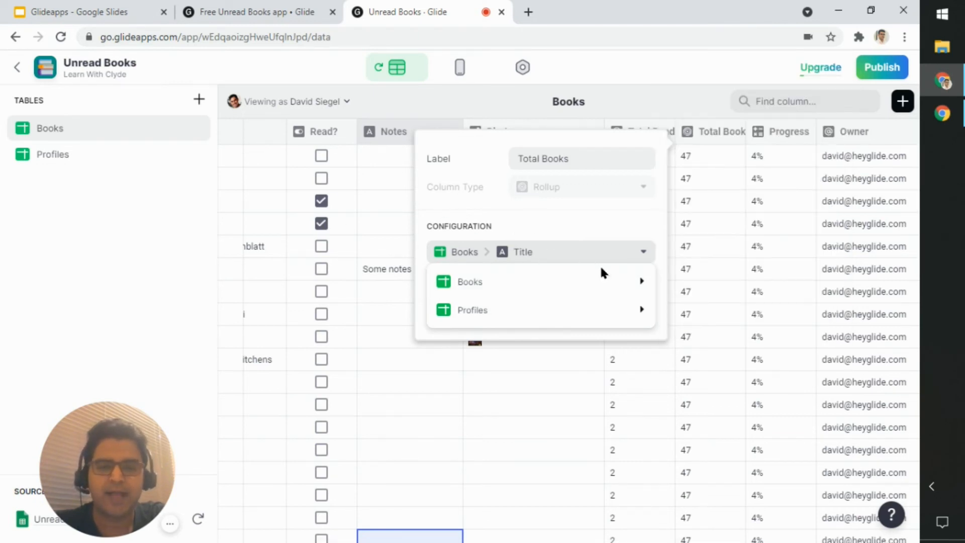
click(684, 71)
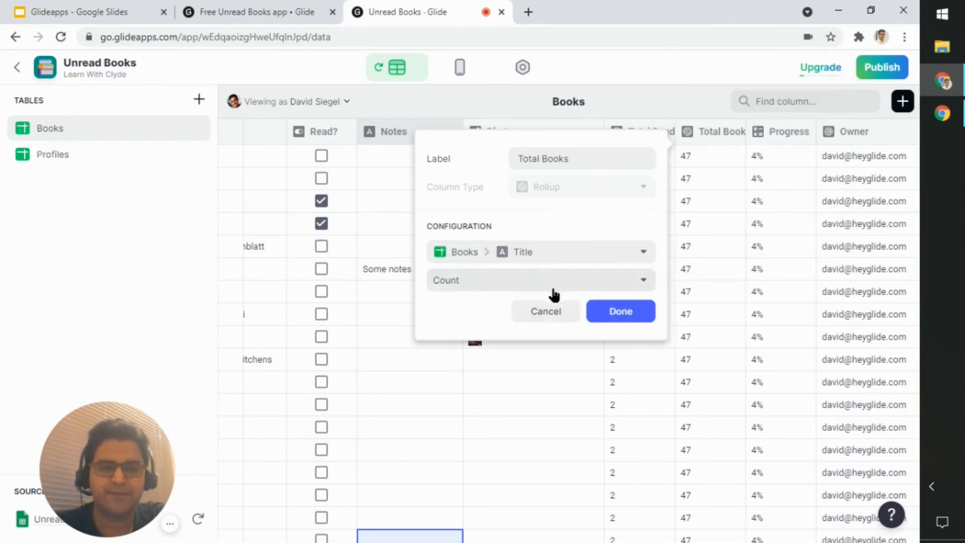
click(485, 287)
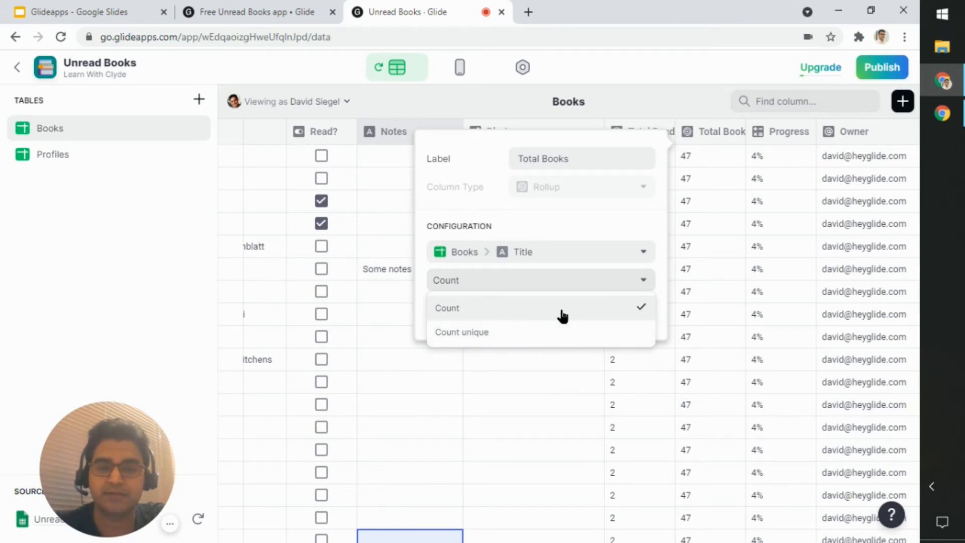
Step: Try the Author column as the source of the Total Books rollup, check its counting options, and discard the change
click(590, 261)
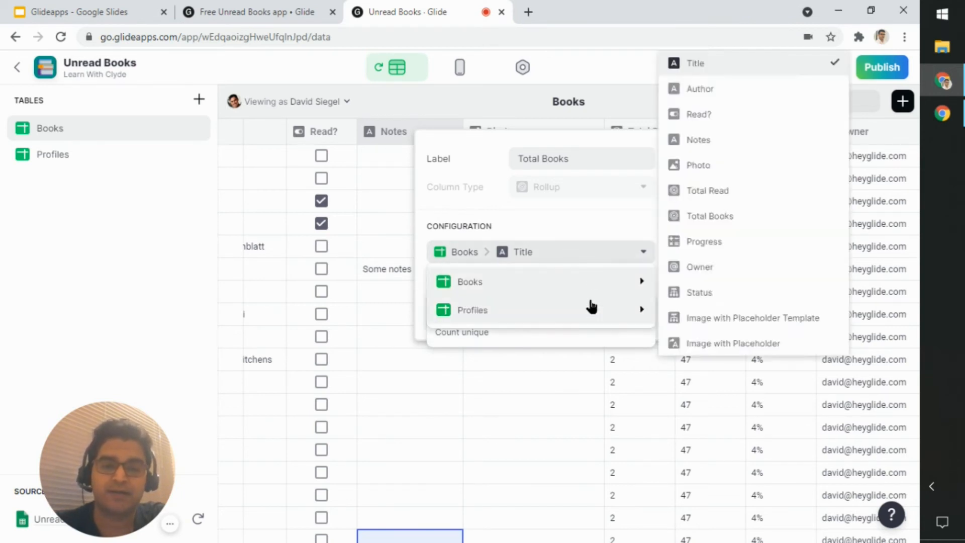
click(721, 98)
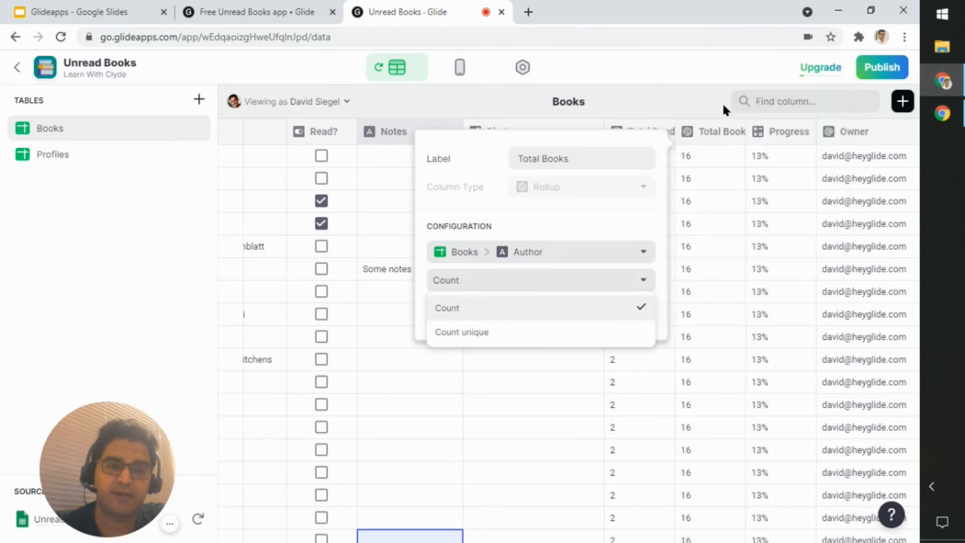
click(593, 286)
click(610, 283)
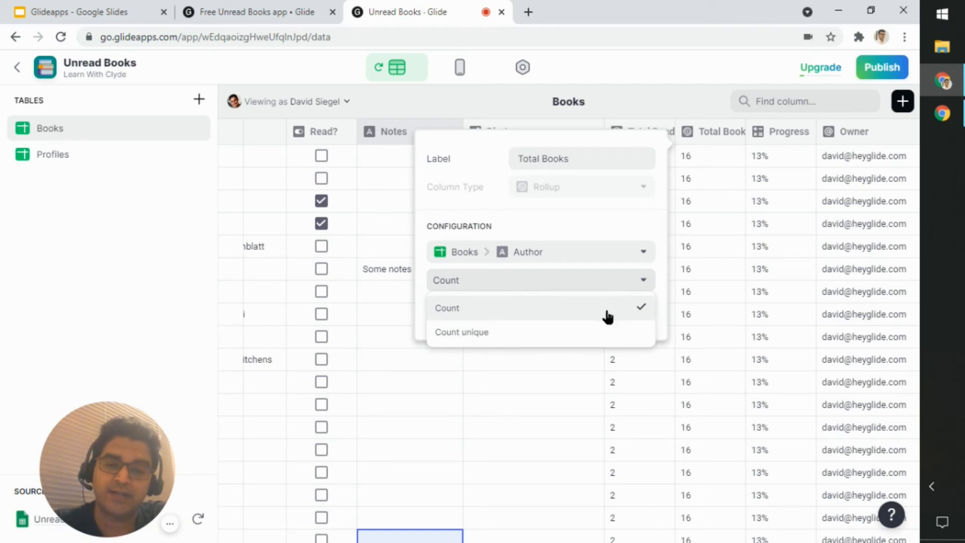
click(428, 358)
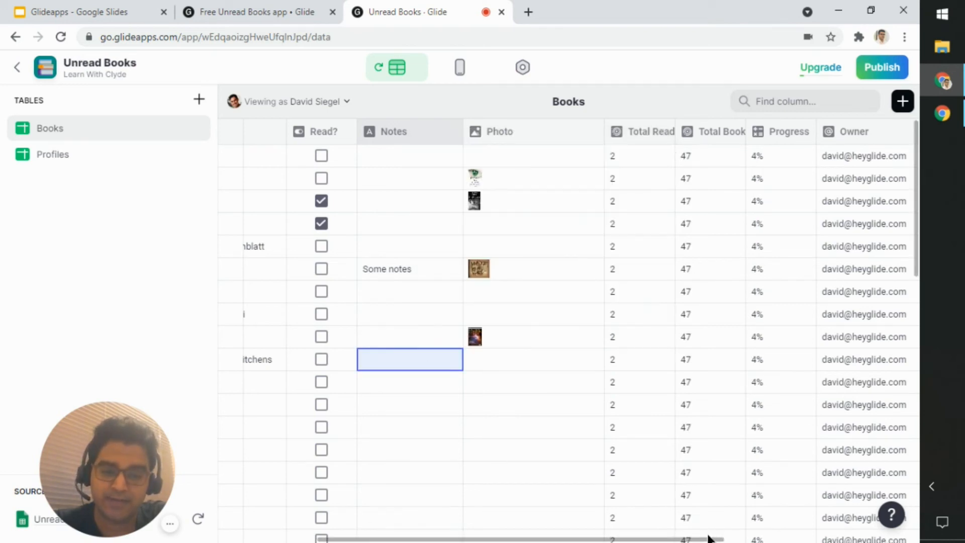
Step: Review the Title and Author columns down to the last rows of the Books table, comparing filled and empty cells
drag(594, 540, 483, 537)
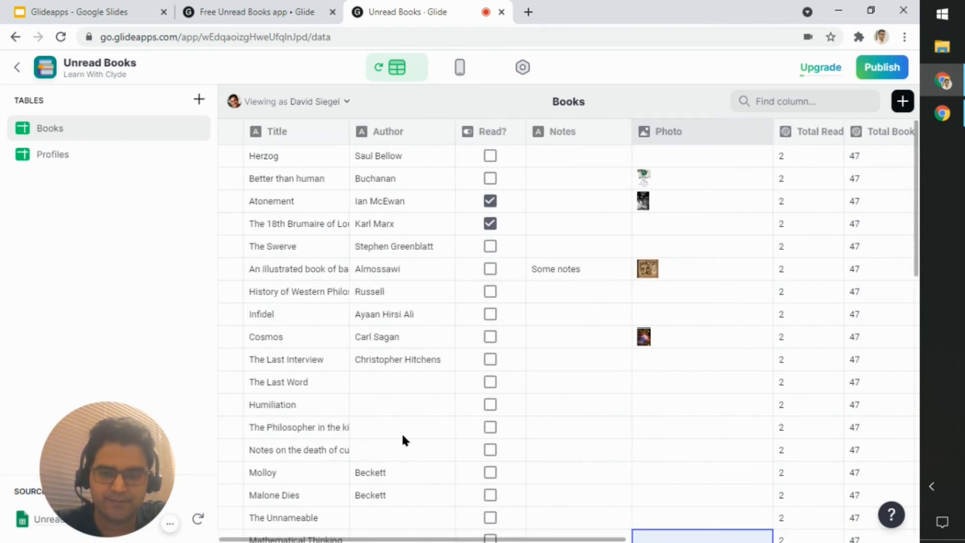
scroll(405, 418, down, 8)
scroll(409, 400, down, 4)
scroll(414, 404, up, 12)
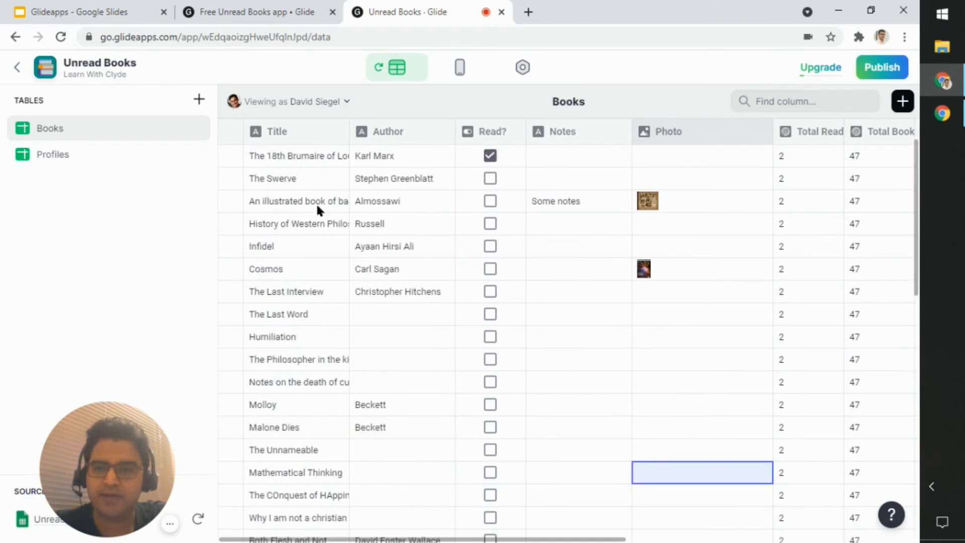
click(316, 202)
scroll(324, 223, down, 8)
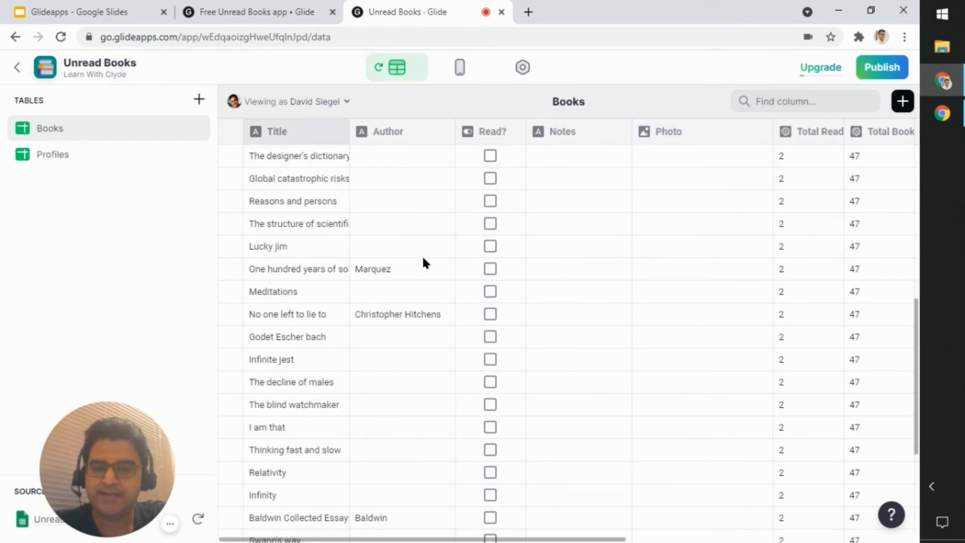
scroll(418, 259, down, 5)
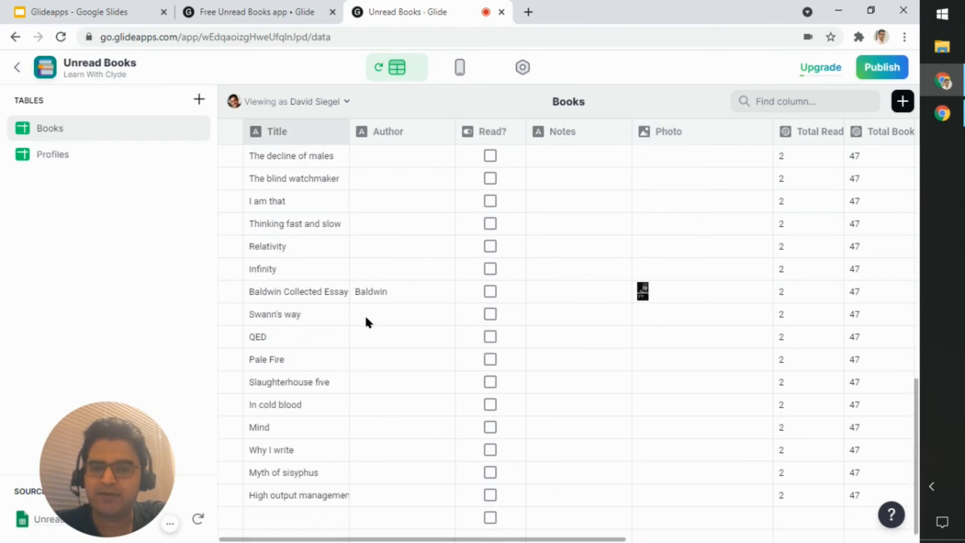
click(382, 322)
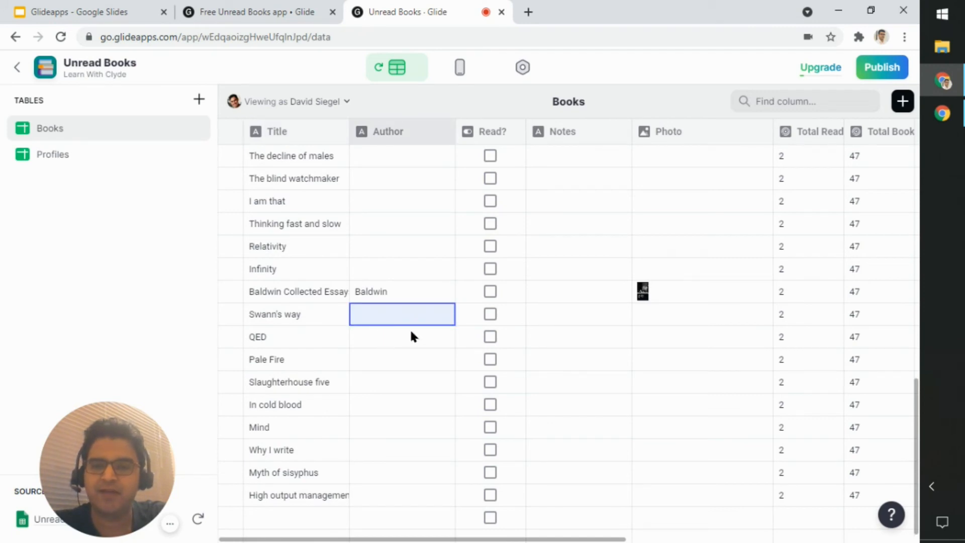
Step: Compare the Title and Author cells of the Books table from The Last Word down to the last row
click(324, 319)
click(398, 316)
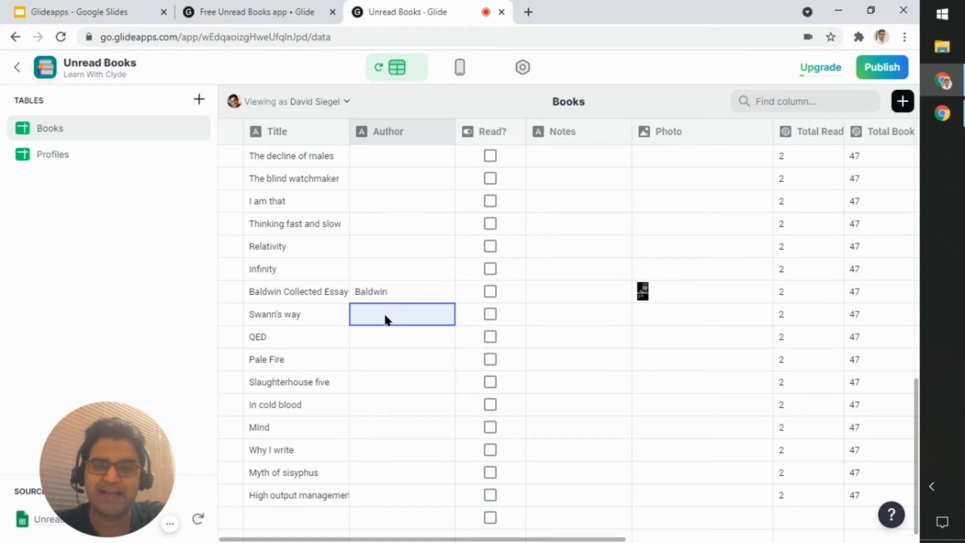
scroll(381, 312, up, 11)
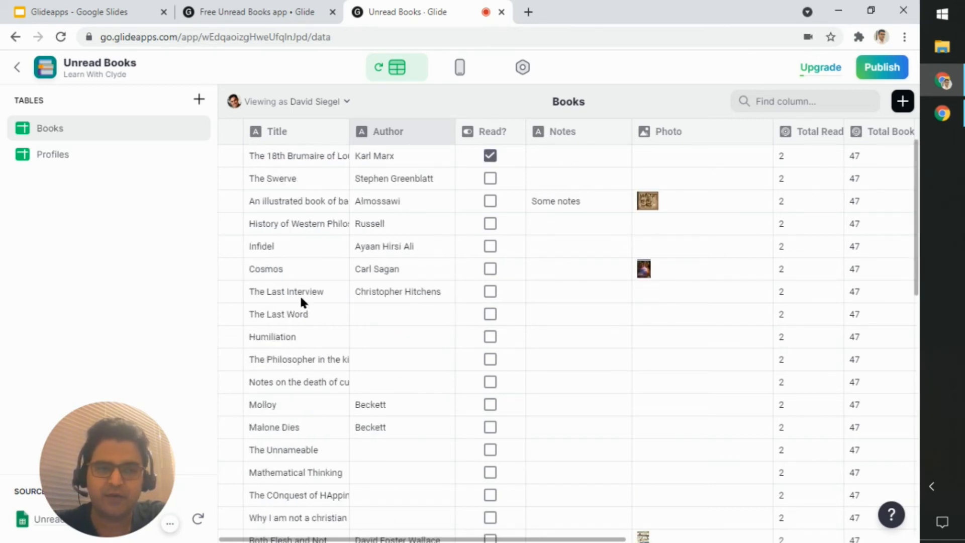
click(294, 317)
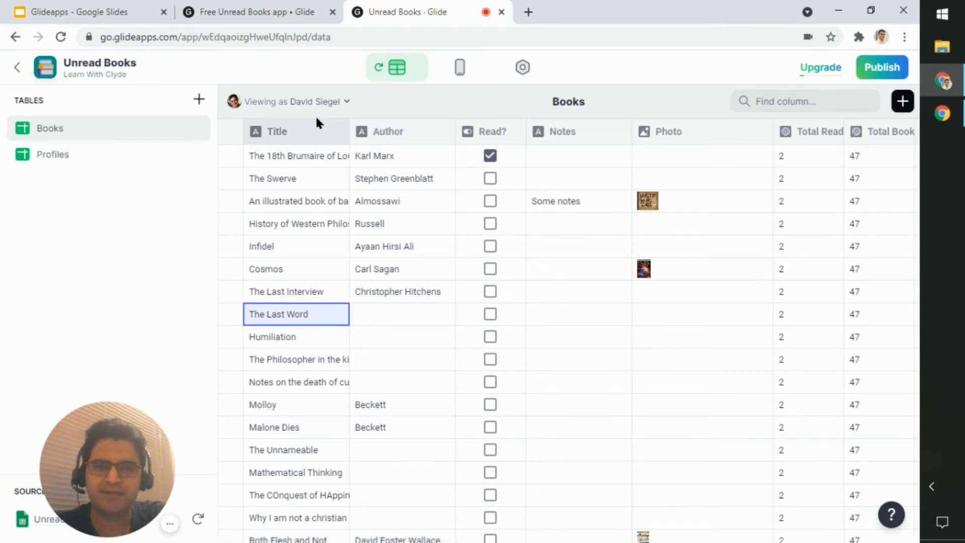
scroll(334, 253, down, 10)
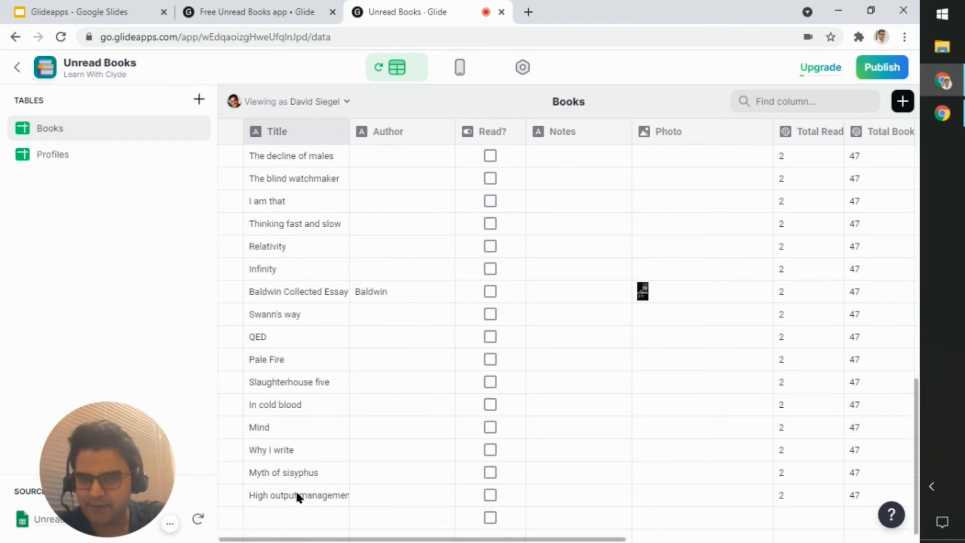
scroll(317, 474, up, 8)
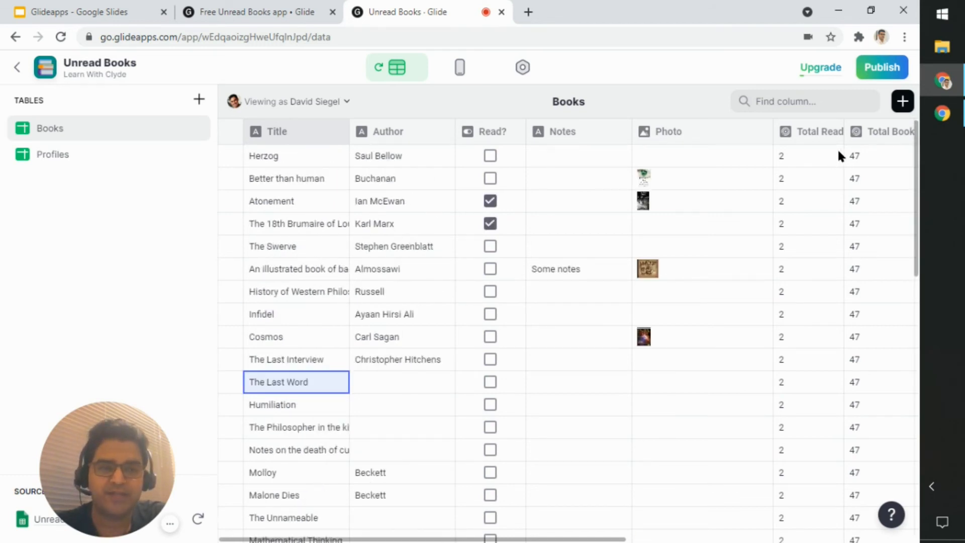
Step: Examine the whole Author column of the Books table, highlighting the runs of empty cells between the filled ones
click(385, 133)
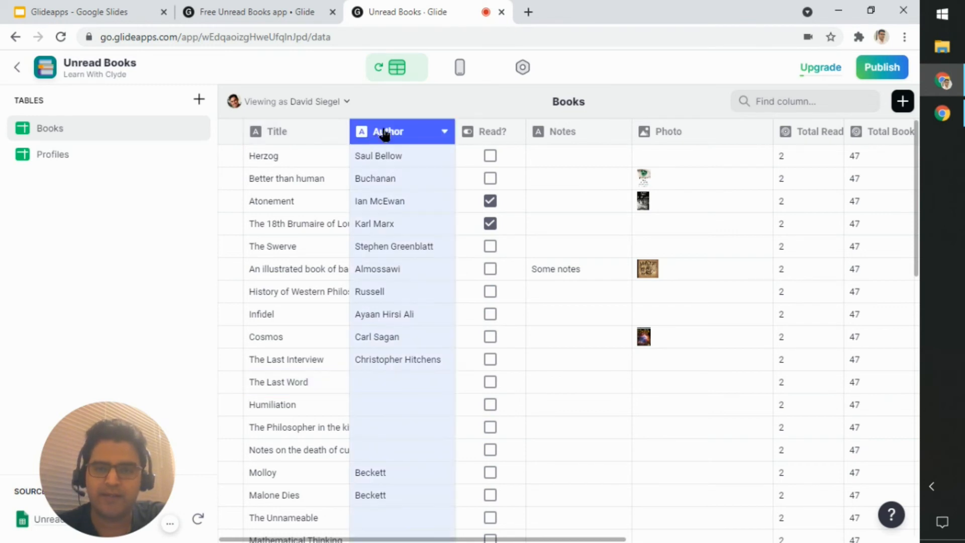
scroll(394, 150, down, 9)
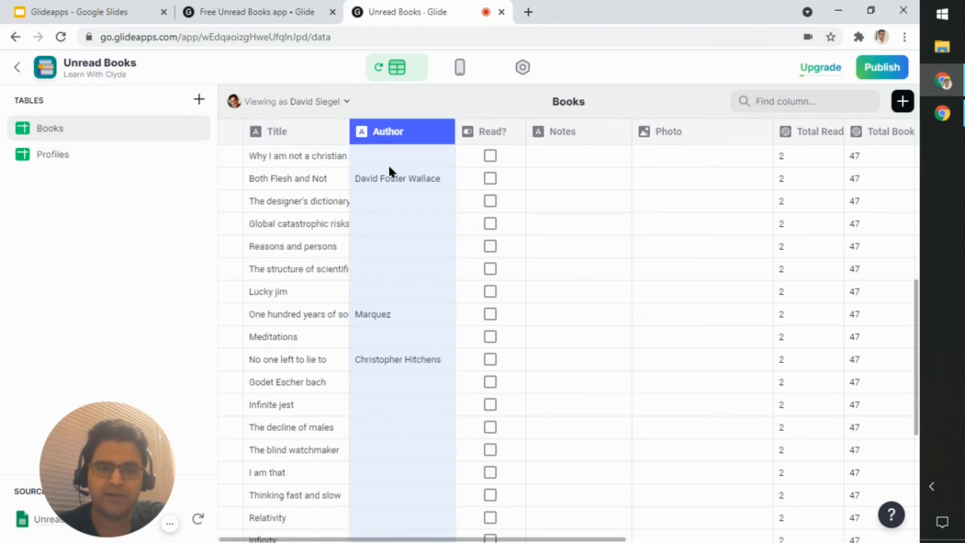
scroll(388, 173, down, 5)
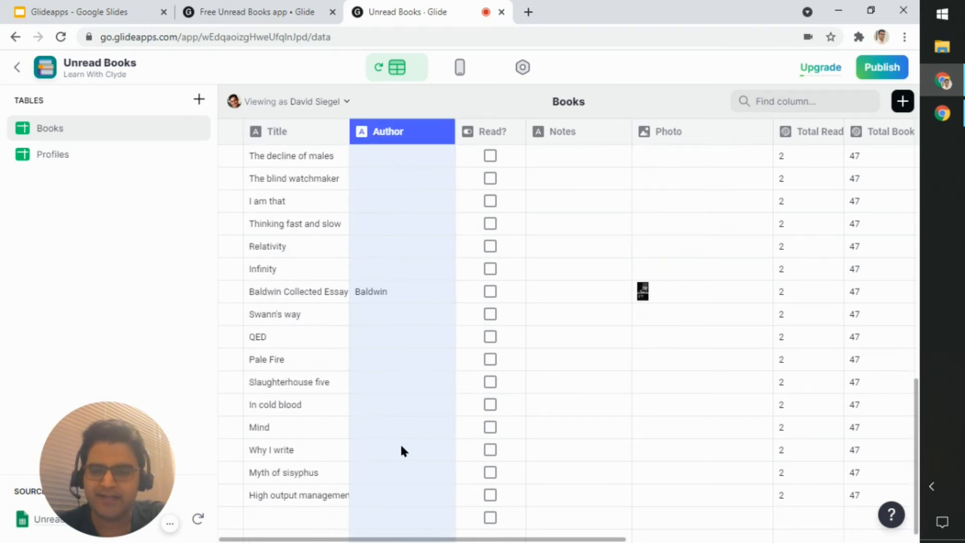
click(400, 473)
drag(400, 490, 392, 323)
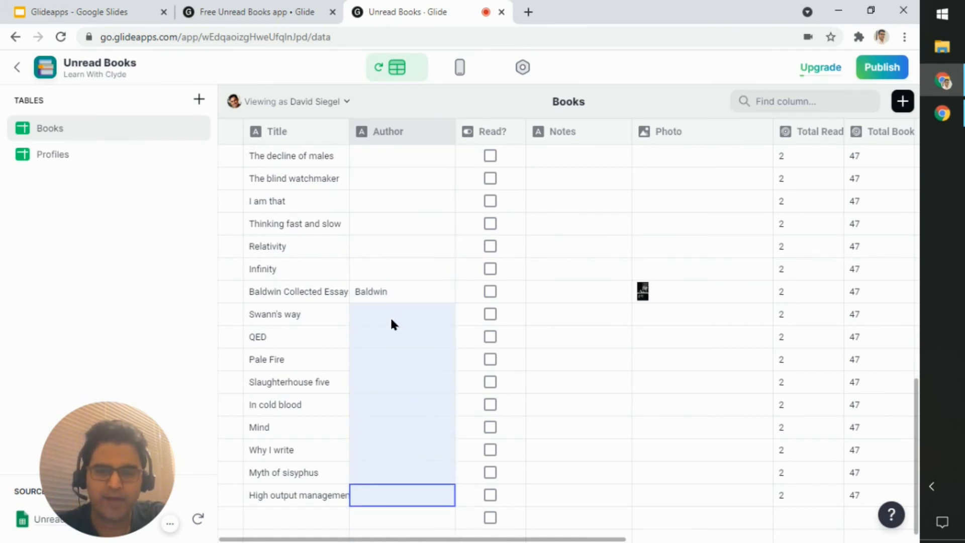
scroll(402, 301, up, 5)
drag(423, 494, 409, 336)
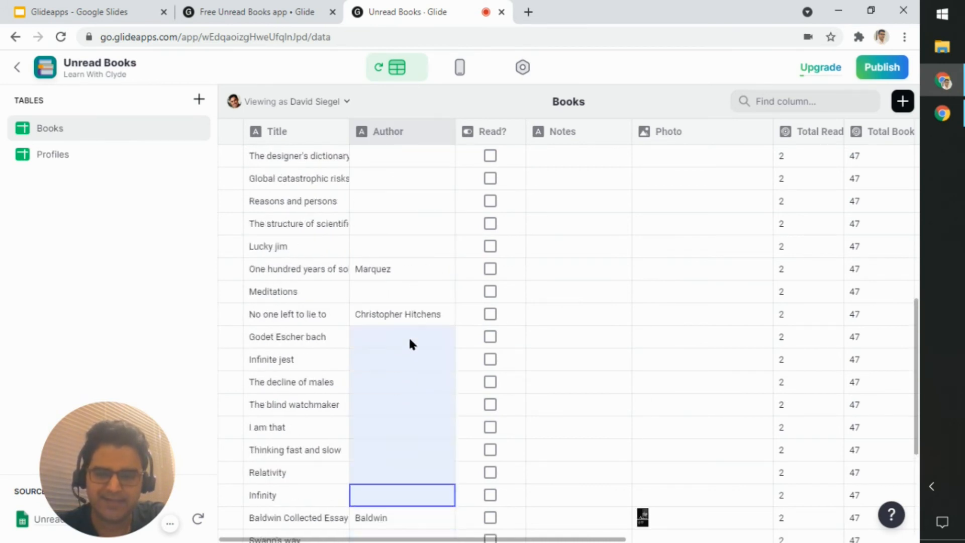
click(408, 289)
scroll(399, 313, up, 10)
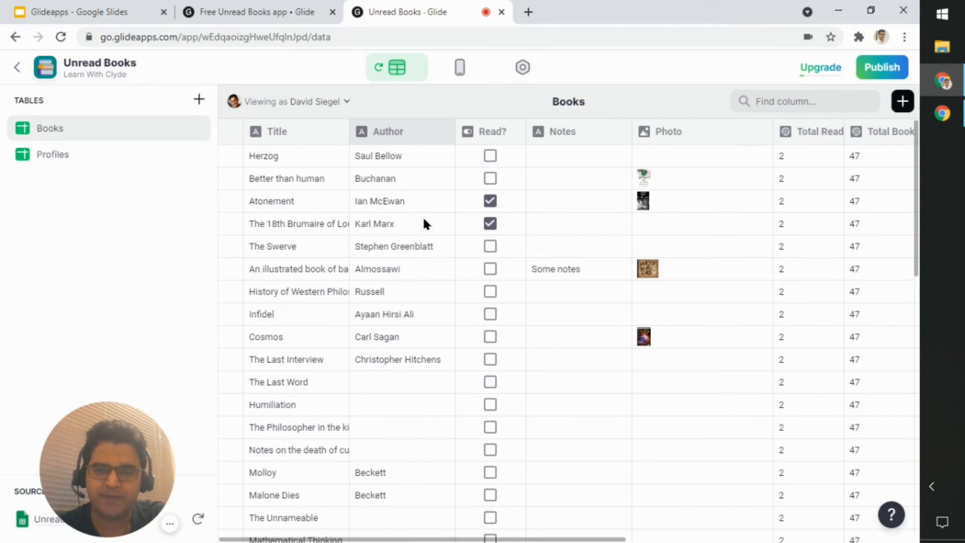
click(411, 162)
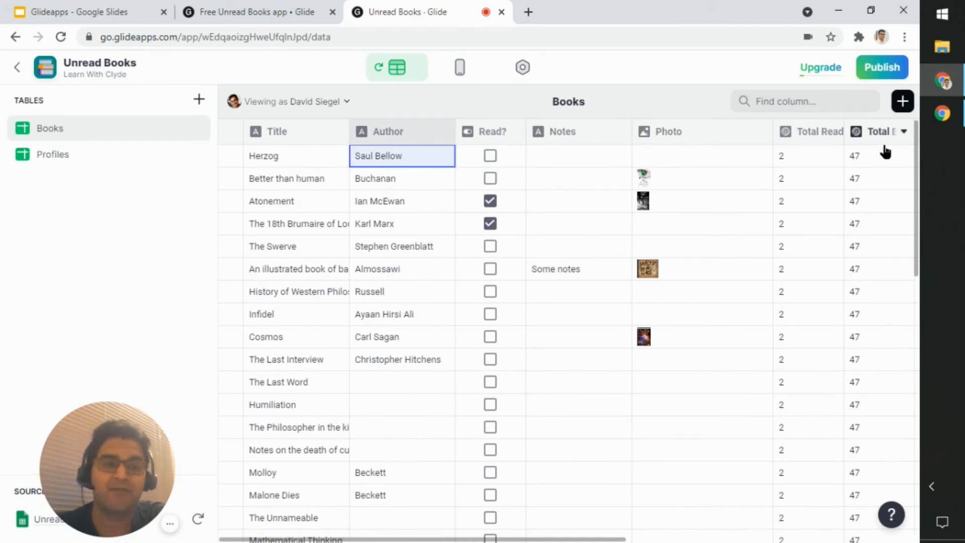
Step: Try counting the Author column instead of Title in the Total Books rollup and discard the change
click(899, 131)
click(873, 161)
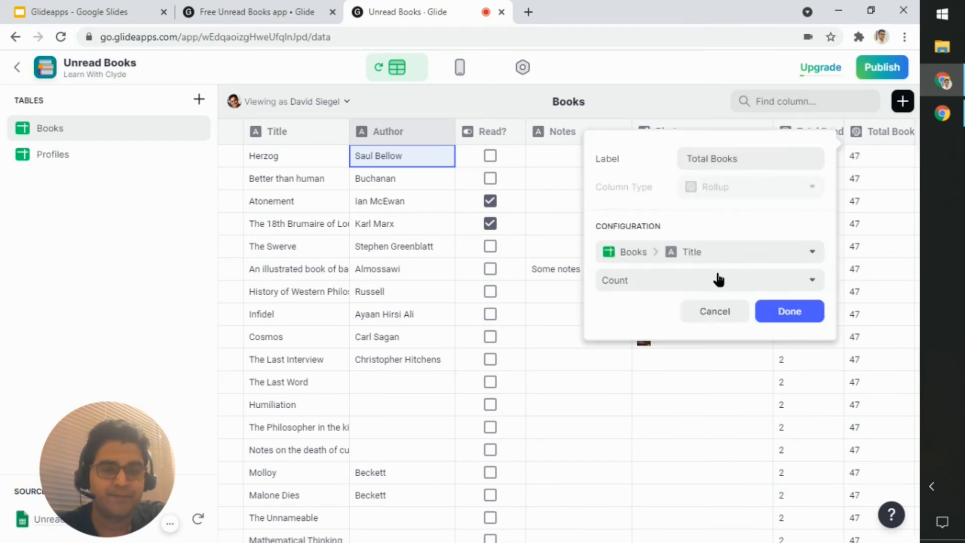
click(729, 255)
mouse_move(750, 289)
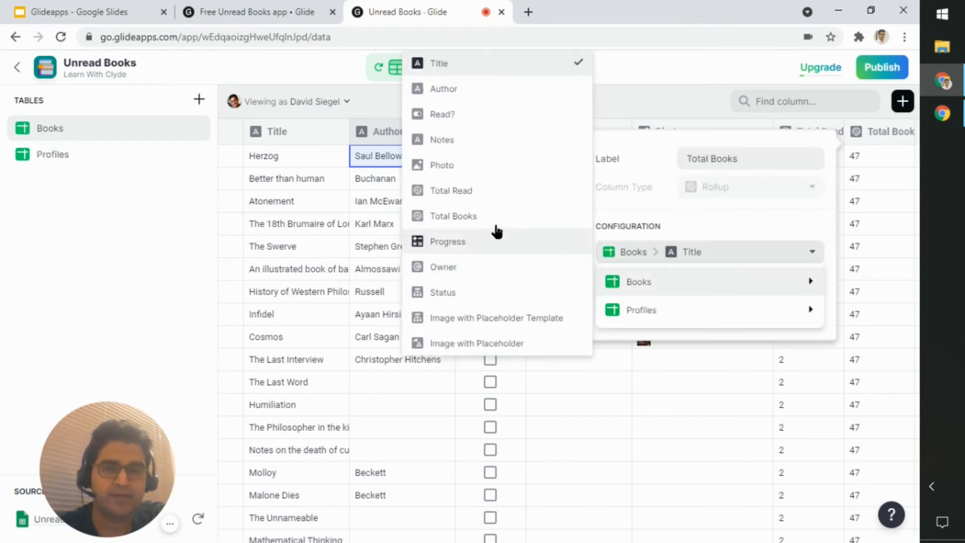
click(477, 90)
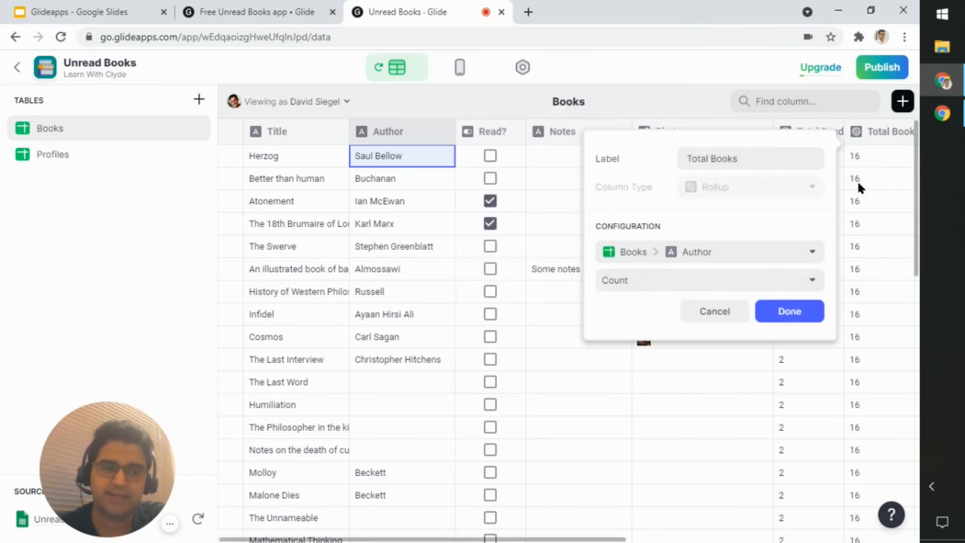
click(736, 318)
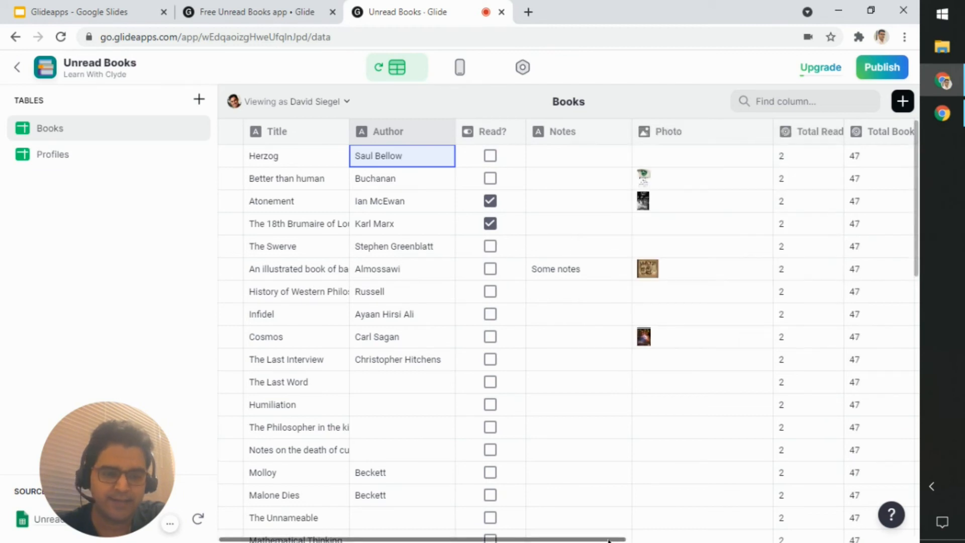
Step: Inspect the If-Then-Else configuration of the Image with Placeholder Template column, including its fallback image URL, and close it without changes
drag(609, 540, 754, 537)
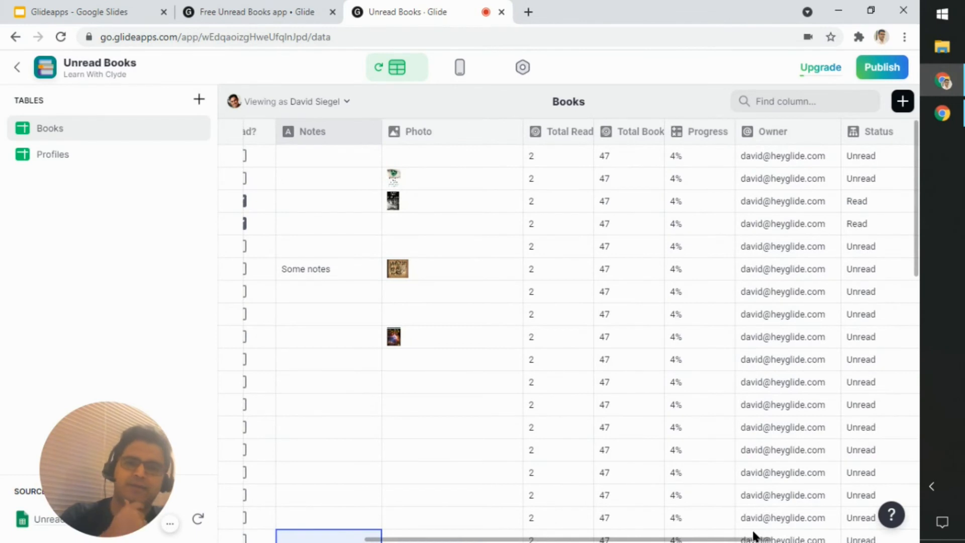
drag(753, 540, 893, 541)
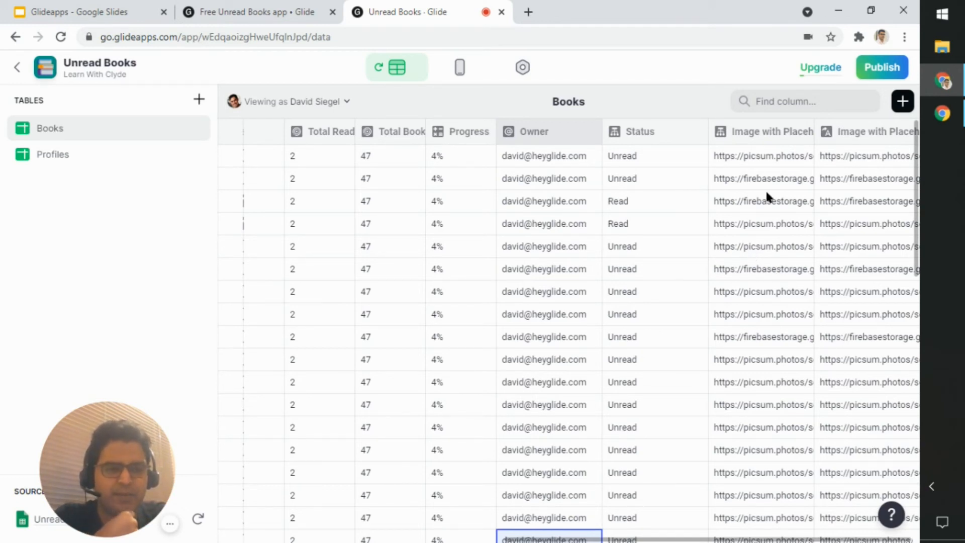
click(801, 134)
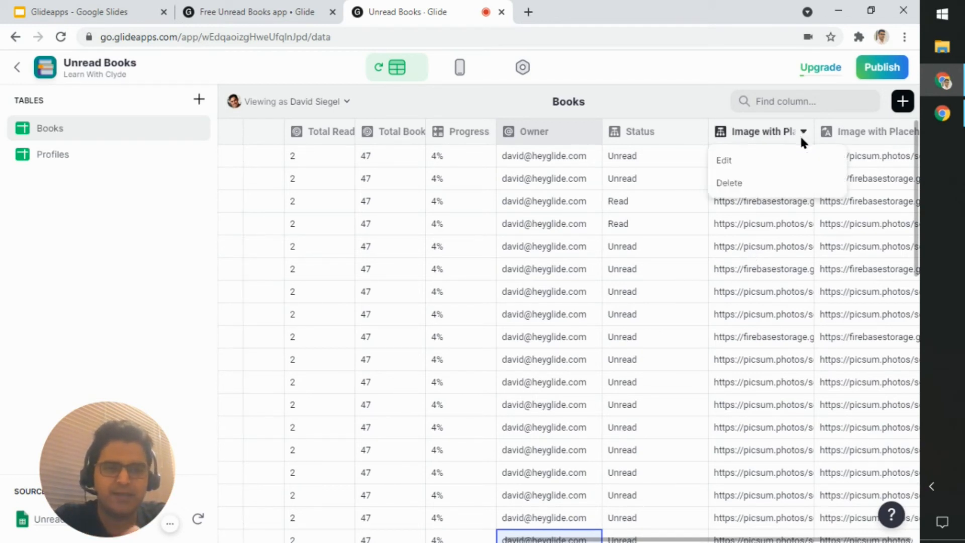
click(783, 162)
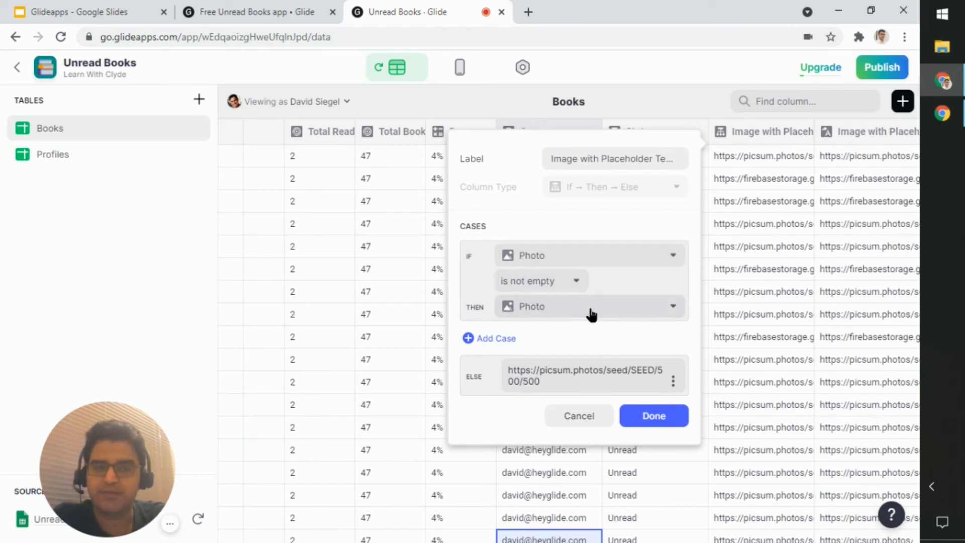
click(582, 386)
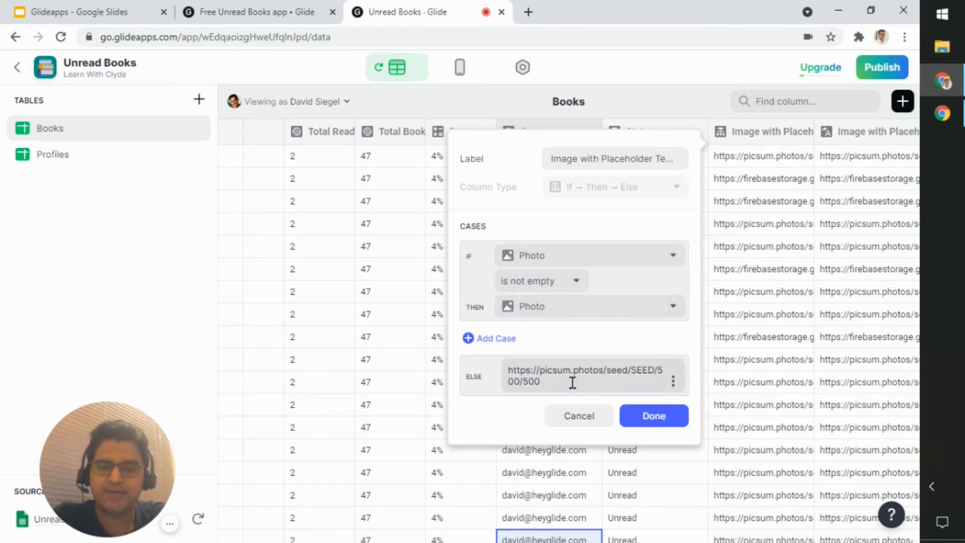
drag(572, 382, 488, 373)
key(ctrl+c)
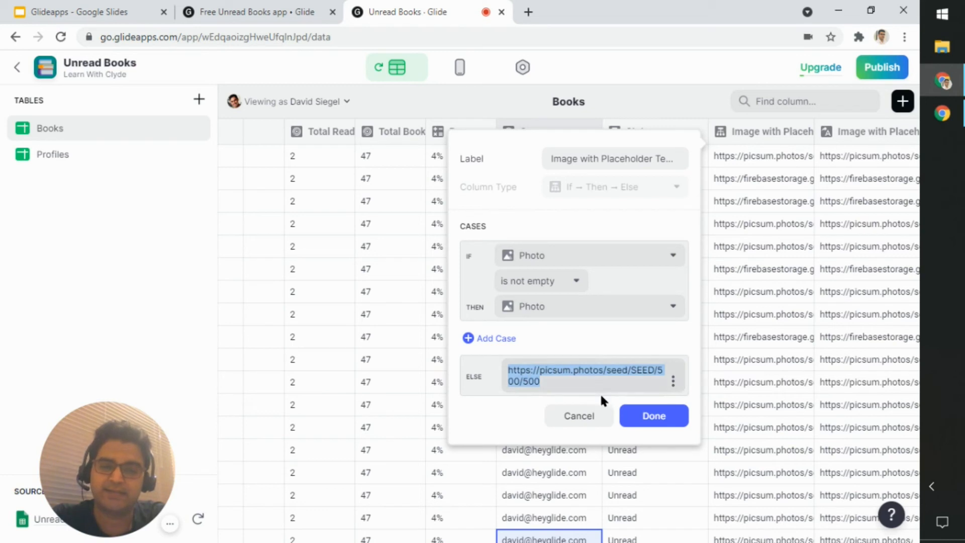
click(657, 371)
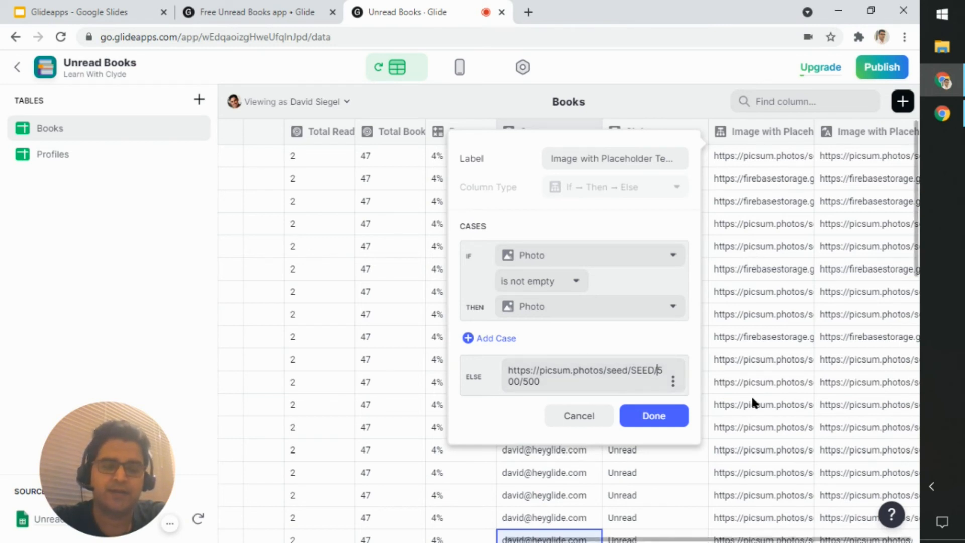
click(584, 416)
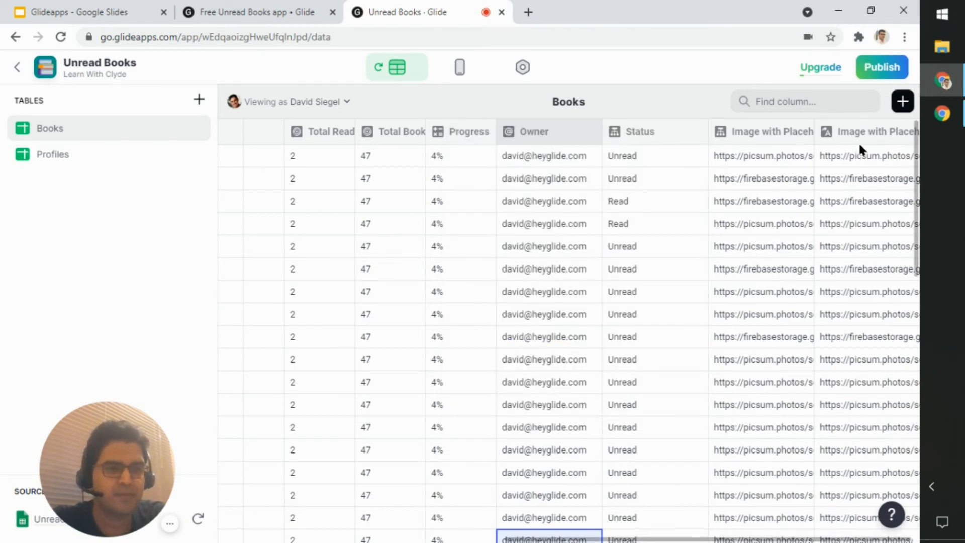
Step: Open the Image with Placeholder column's configuration and examine its template source and replacements
click(872, 133)
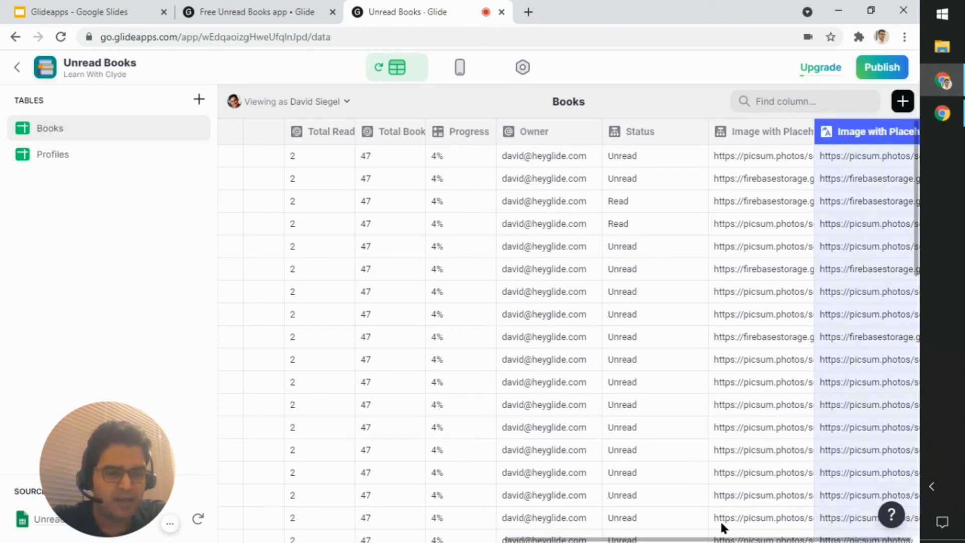
click(724, 537)
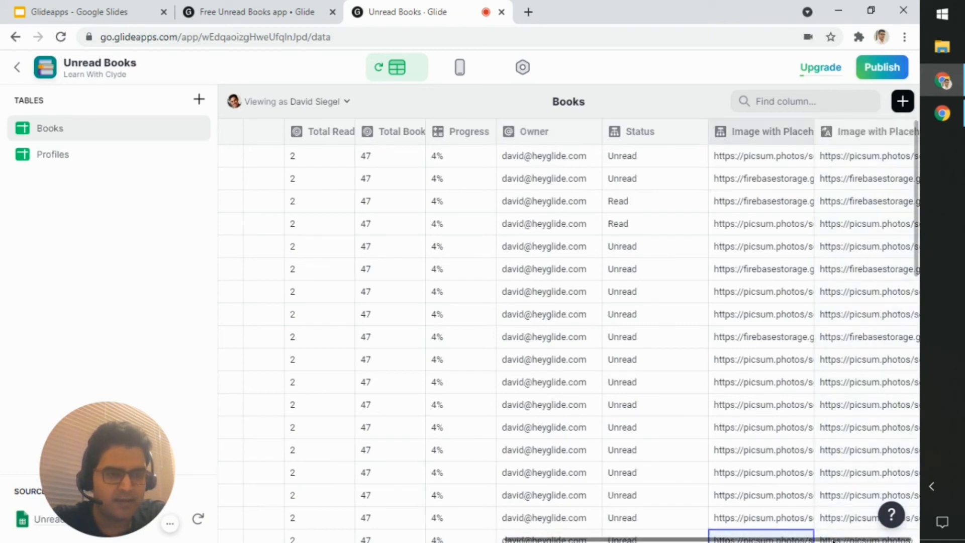
click(907, 132)
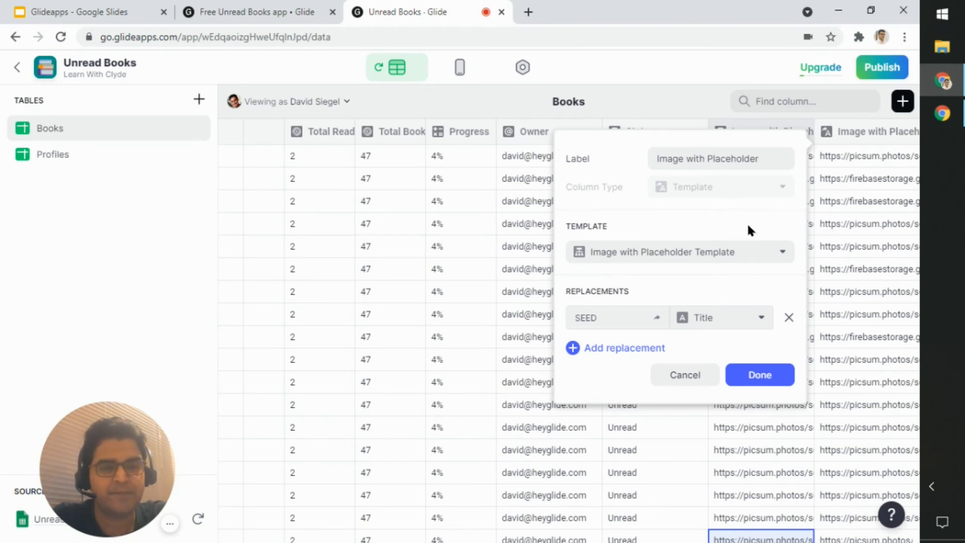
click(783, 261)
click(782, 261)
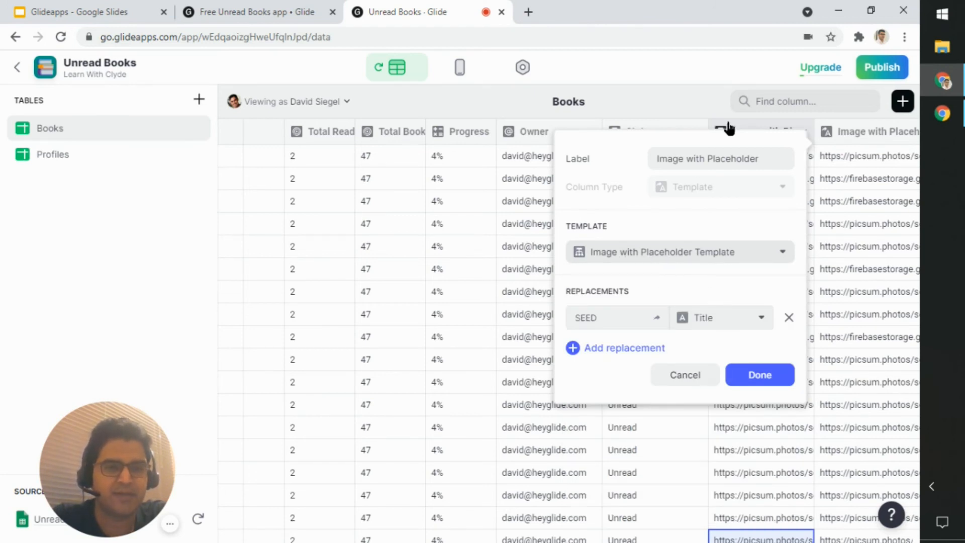
Step: Recheck the label and cases of the Image with Placeholder Template column that feeds the template, leaving them as they are
click(778, 134)
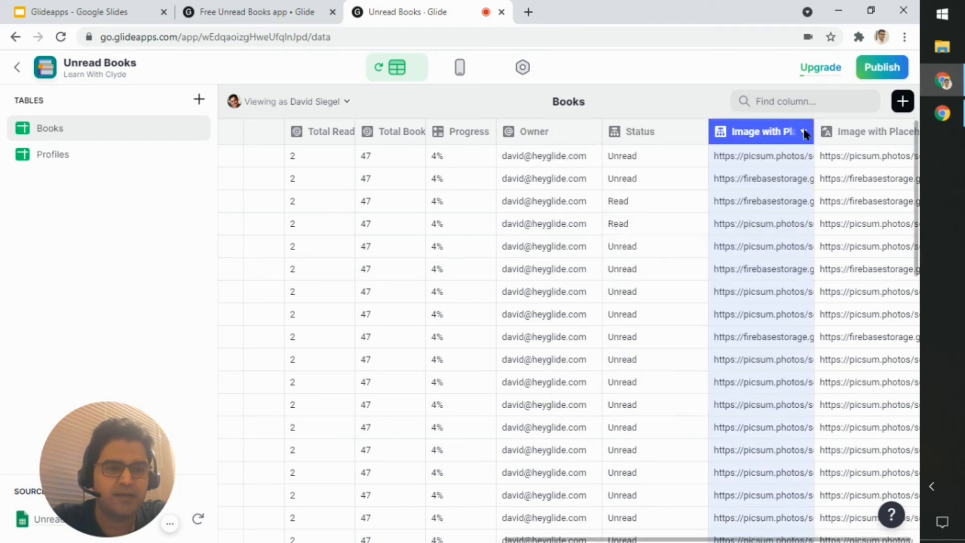
click(789, 132)
click(754, 160)
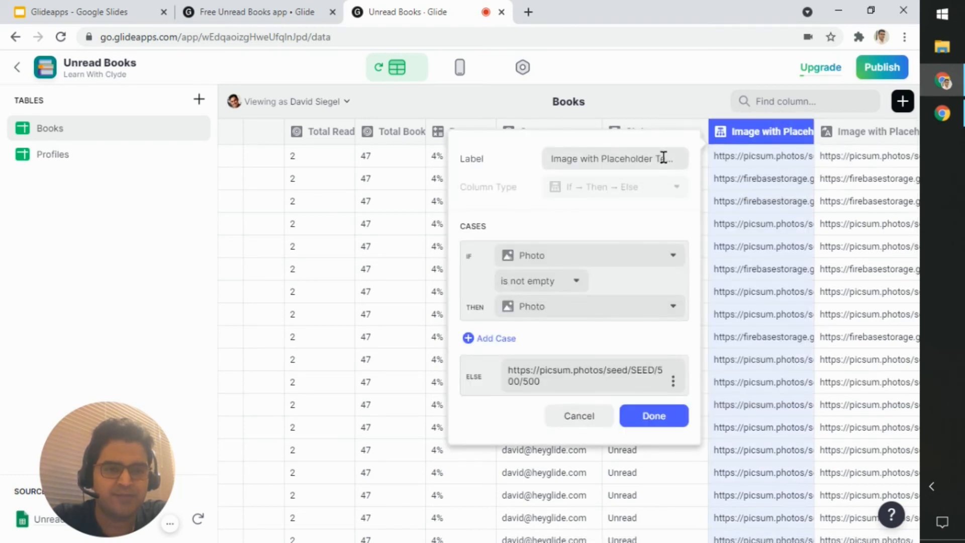
click(581, 415)
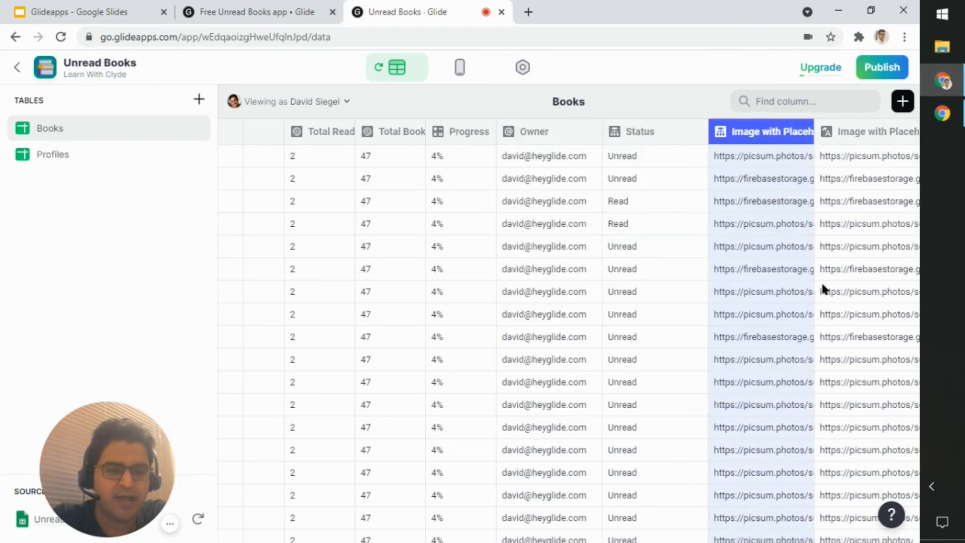
Step: Open the Image with Placeholder column's configuration and examine the SEED replacement and the source options for its Title value
click(862, 132)
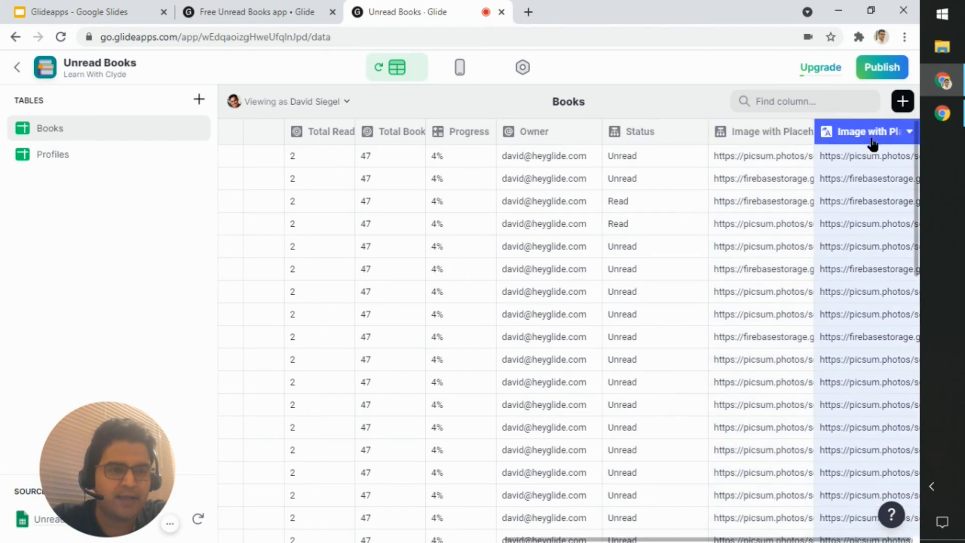
click(908, 132)
click(793, 159)
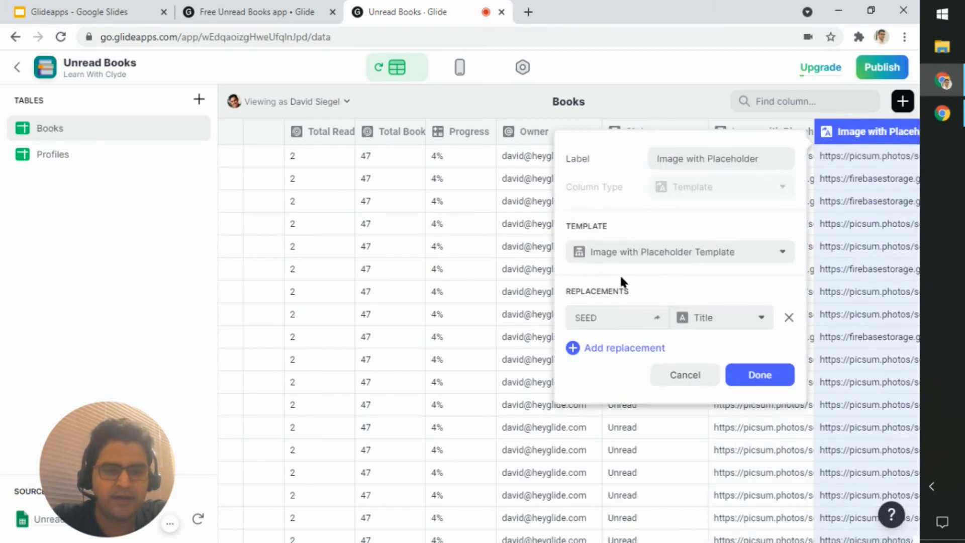
drag(606, 317, 576, 317)
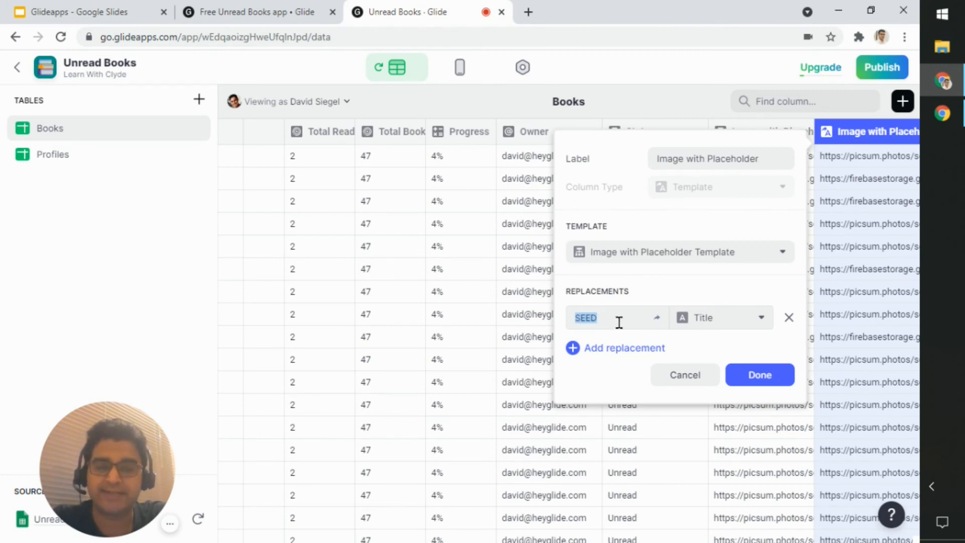
click(750, 320)
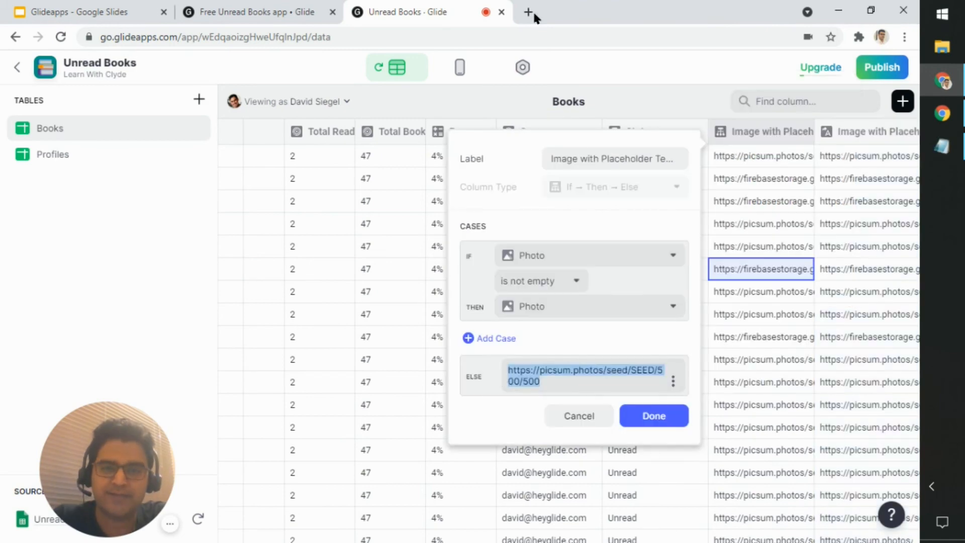
click(529, 12)
key(ctrl+v)
key(Return)
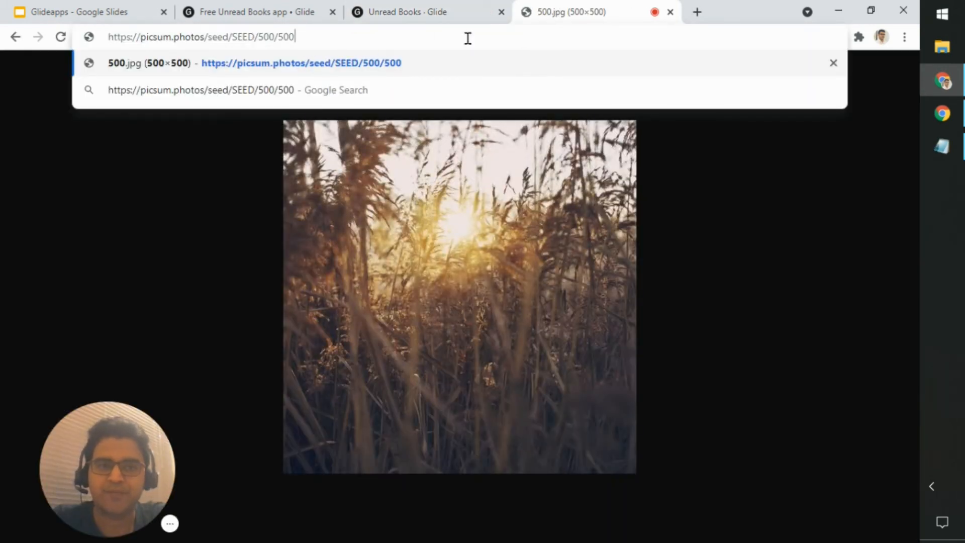
key(ctrl+shift+Left)
key(ctrl+shift+Left)
key(ctrl+shift+Left)
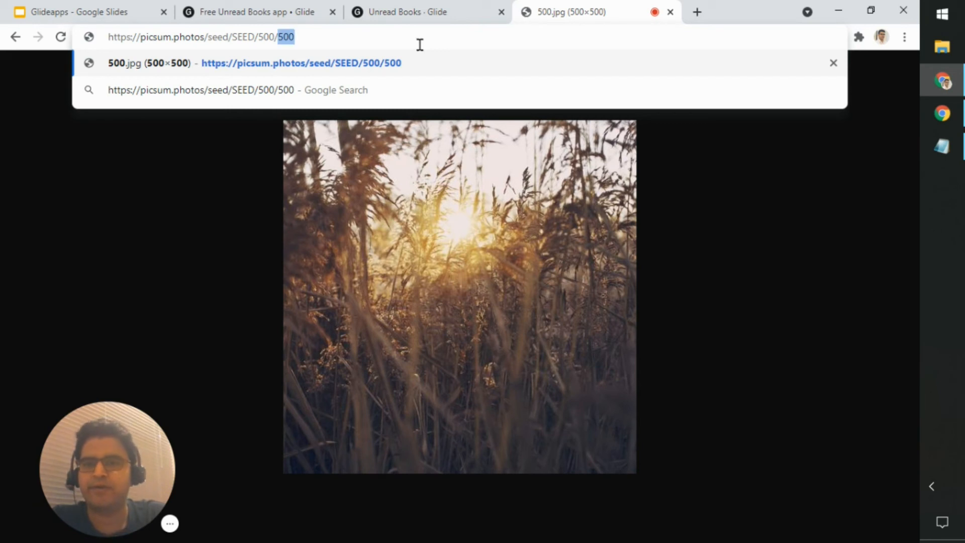
key(Left)
key(shift+Right)
key(shift+Right)
key(shift+Right)
key(shift+Right)
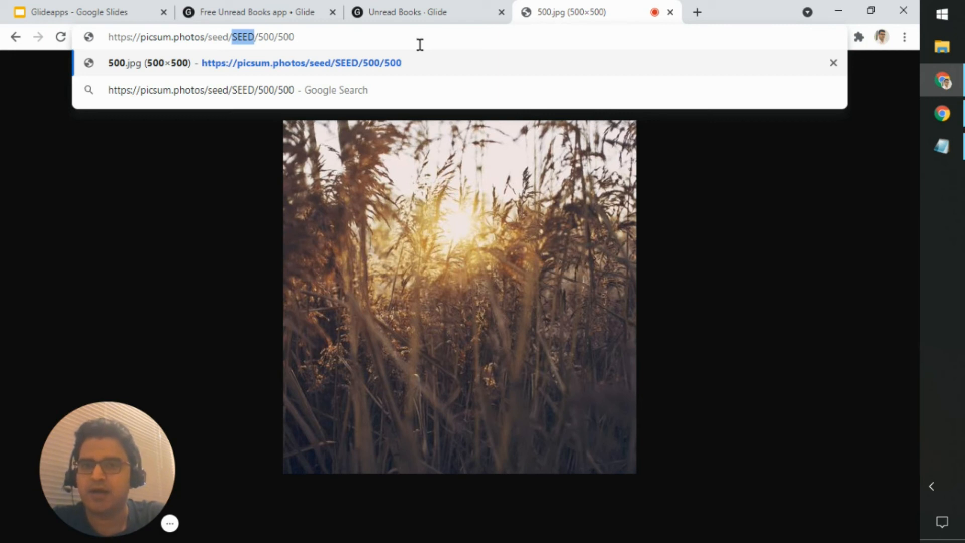
Step: Look up a book title in the Books table and load the placeholder image URL with "better than human" as seed
click(425, 9)
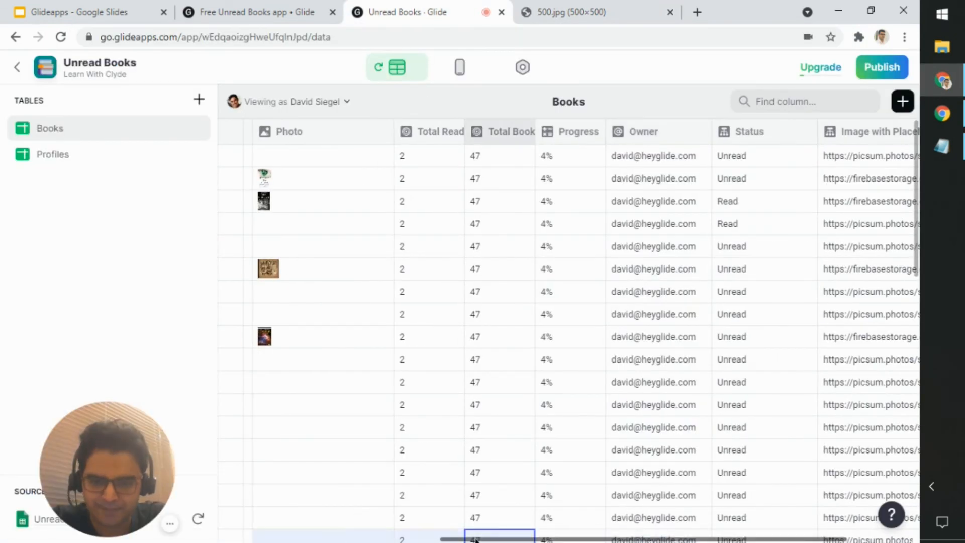
drag(476, 540, 255, 539)
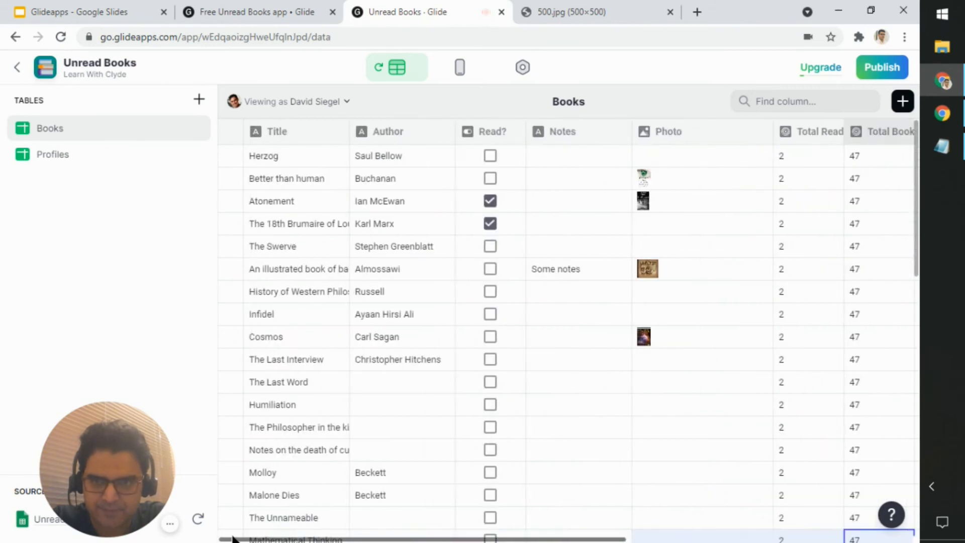
click(283, 153)
click(302, 180)
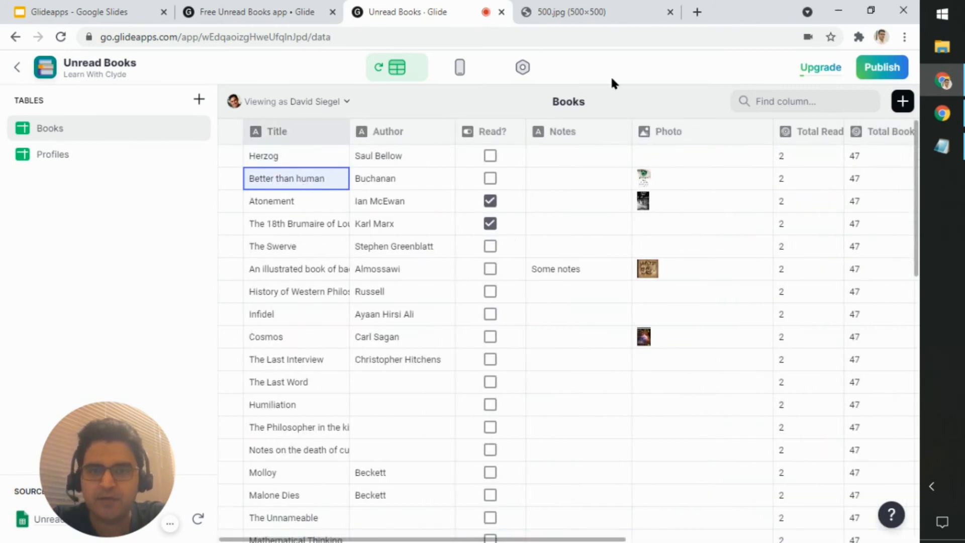
click(563, 14)
text(b)
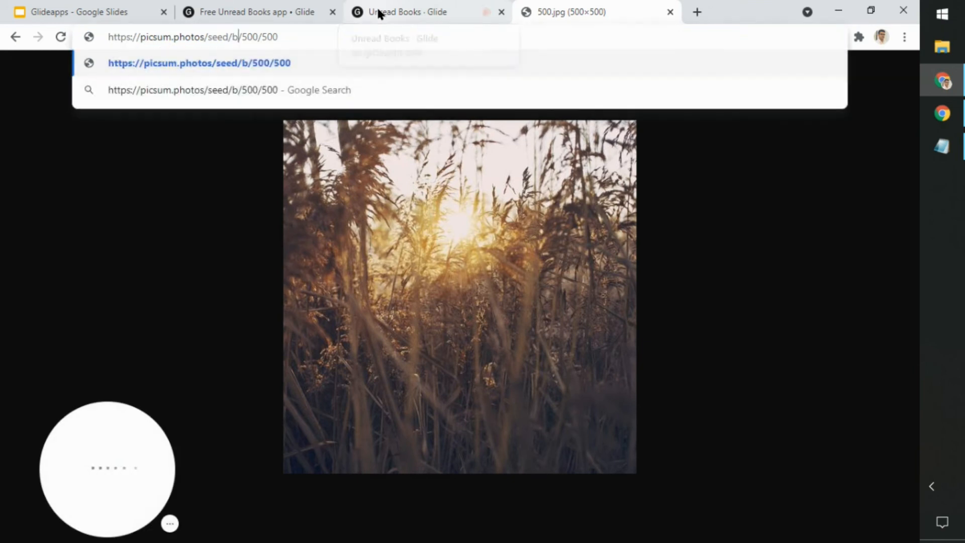
text(etter than h)
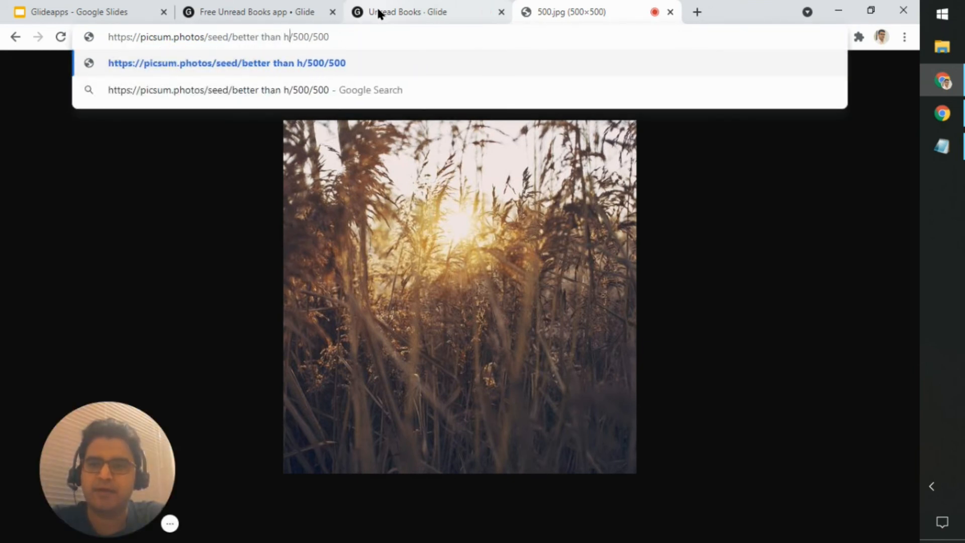
text(uman)
key(Return)
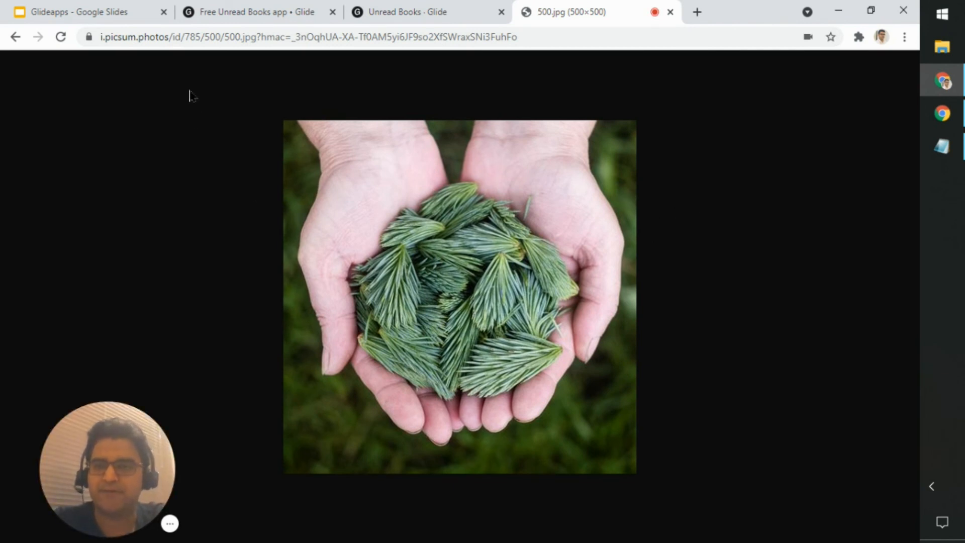
Step: Bring back the original SEED image URL to examine its picsum.photos/seed part, and close the image's browser tab
click(332, 38)
text(https://picsum.photos/seed/SEED/500/500)
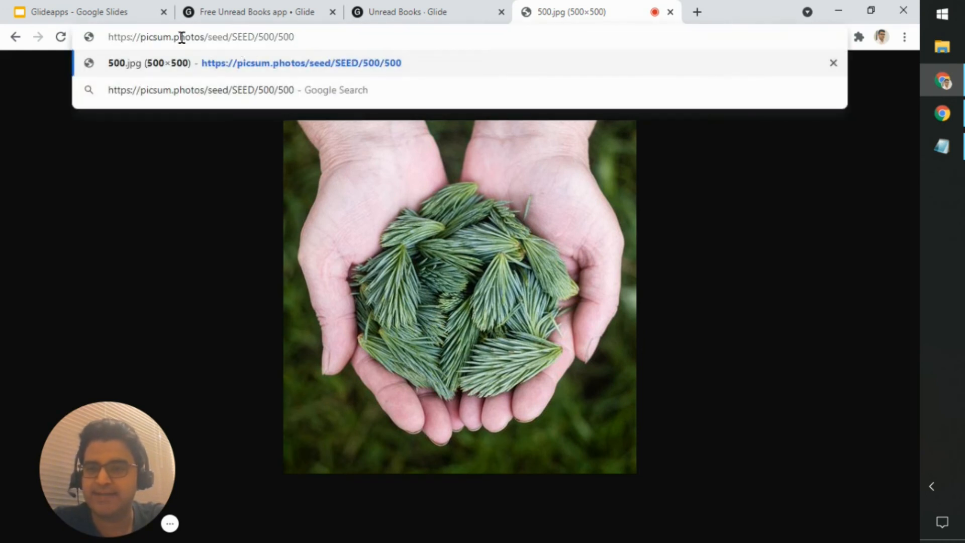
drag(145, 37, 223, 37)
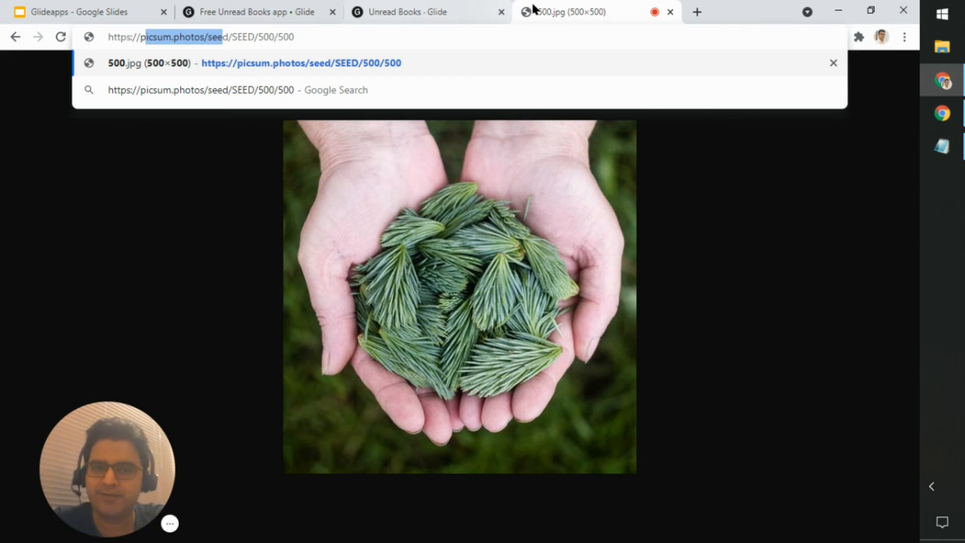
click(670, 12)
Step: Examine the image URLs in the Image with Placeholder Template and Image with Placeholder columns of the Books table
click(880, 315)
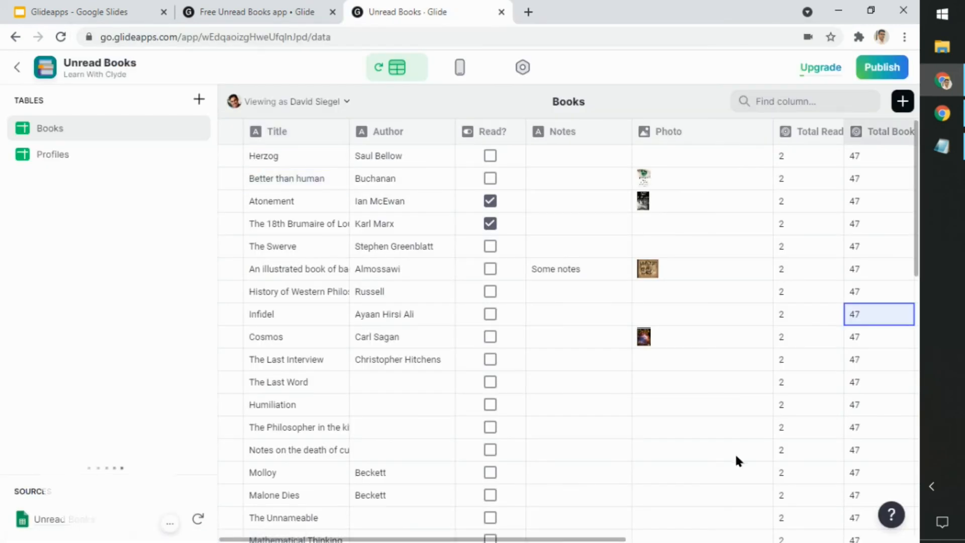
drag(610, 539, 884, 540)
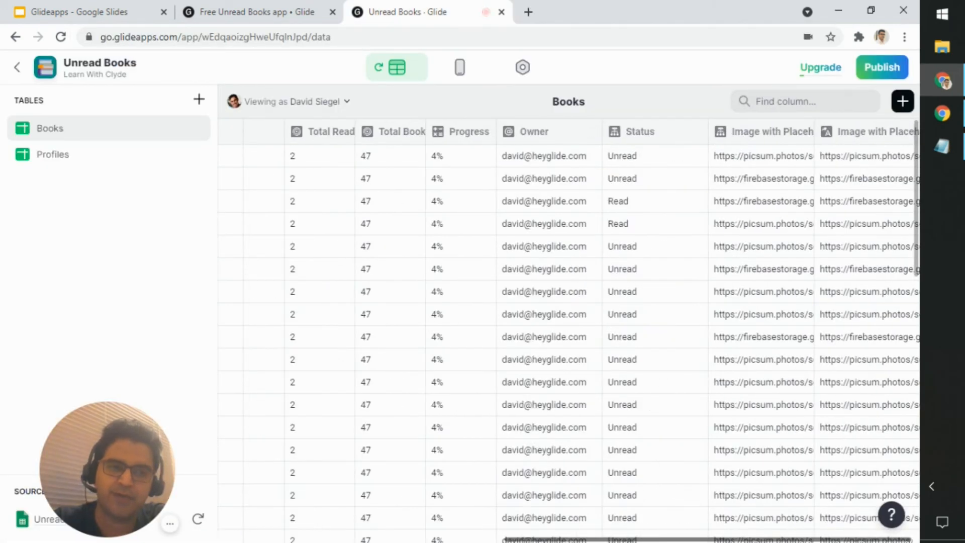
click(854, 201)
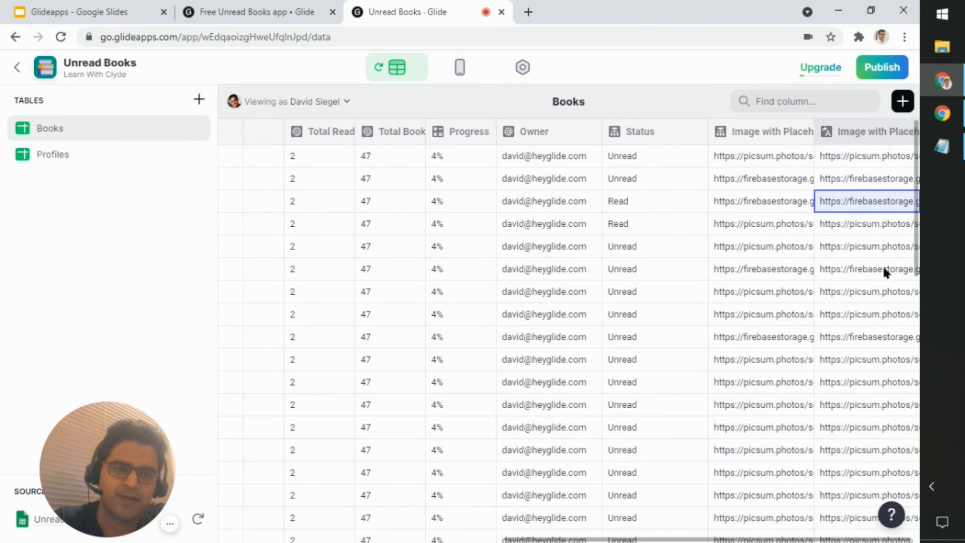
click(883, 247)
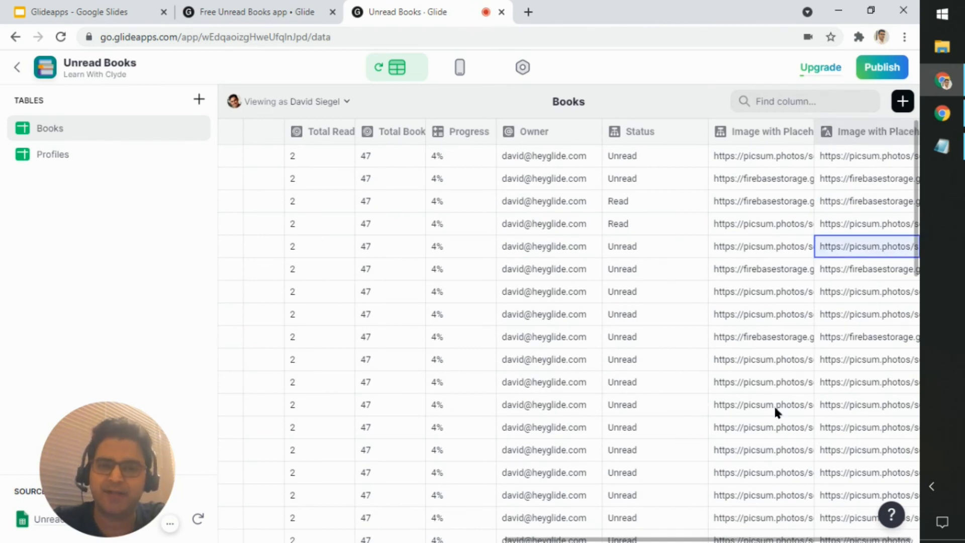
click(790, 316)
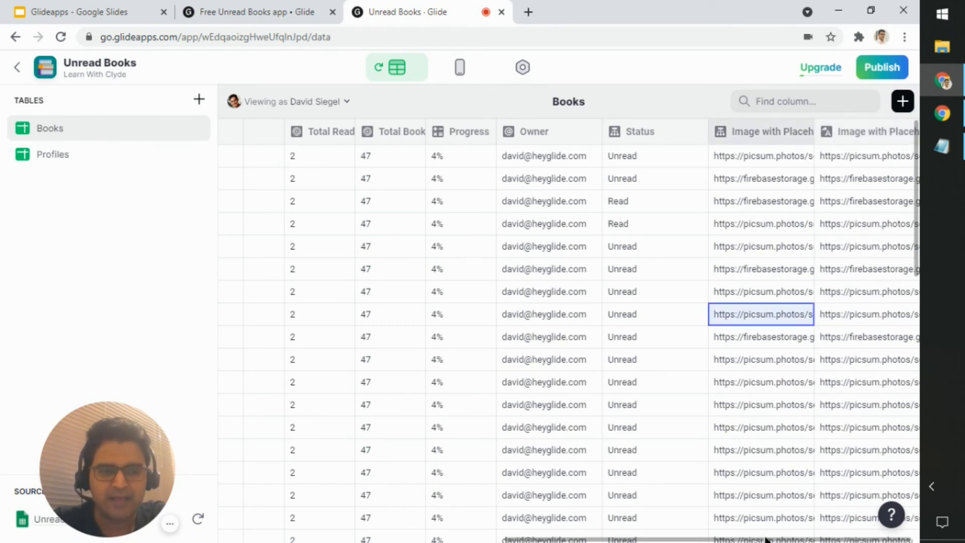
drag(766, 539, 639, 540)
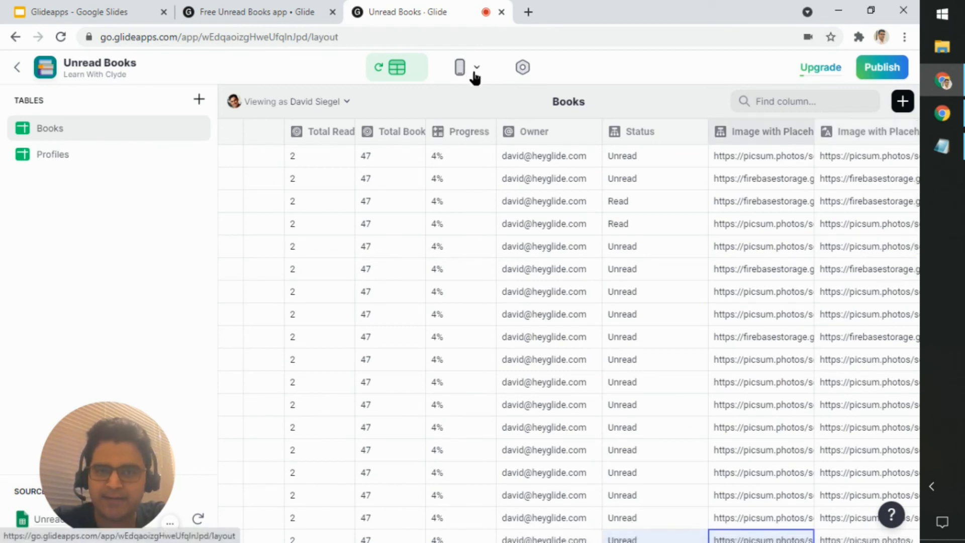
Step: Preview the Next Book screen in the app layout and check which users the app can be viewed as
click(471, 73)
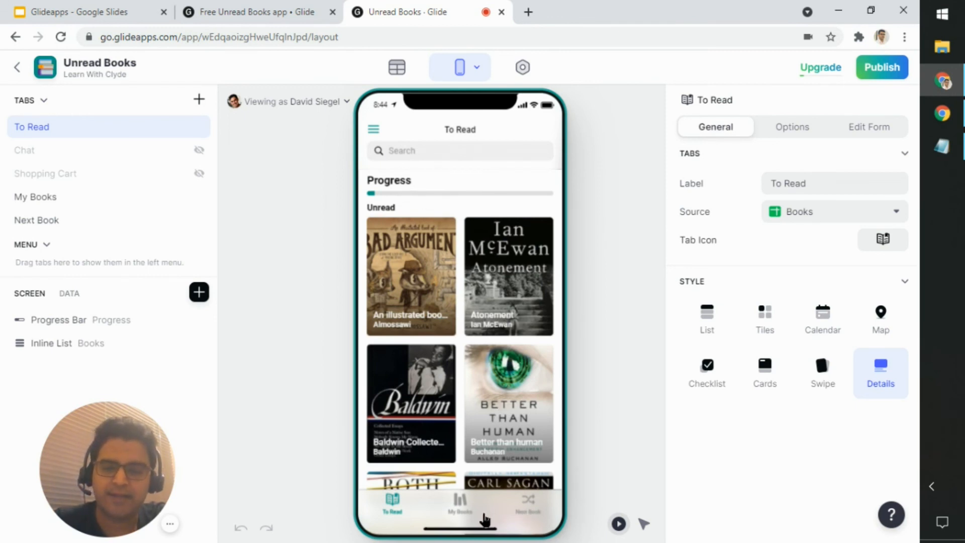
click(528, 513)
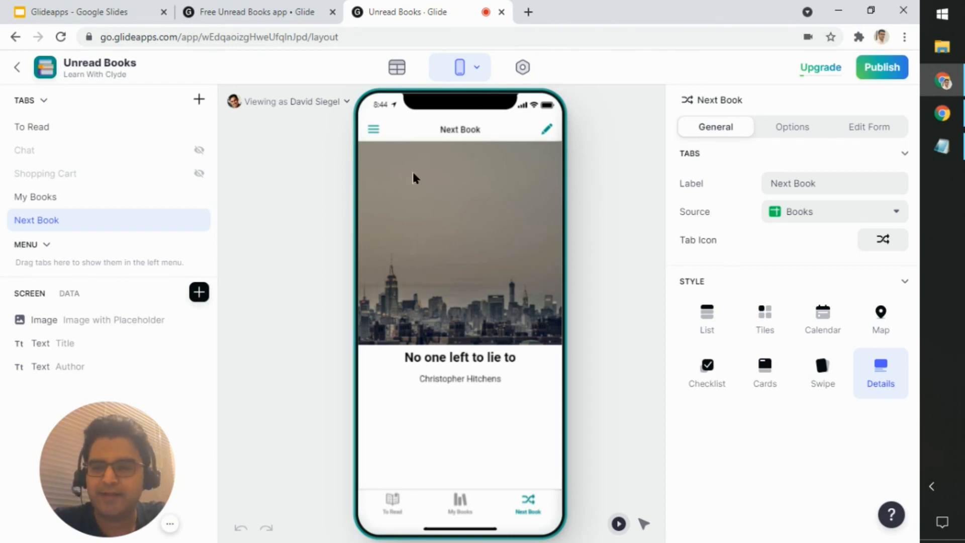
click(340, 98)
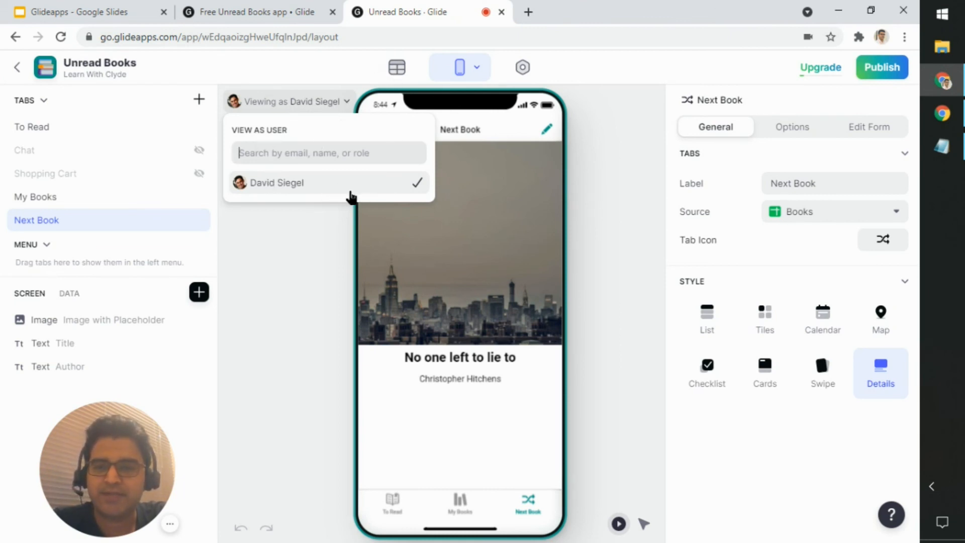
Step: Add a second user to the Profiles table with a sample full name and e-mail address, and return to the app layout
click(401, 85)
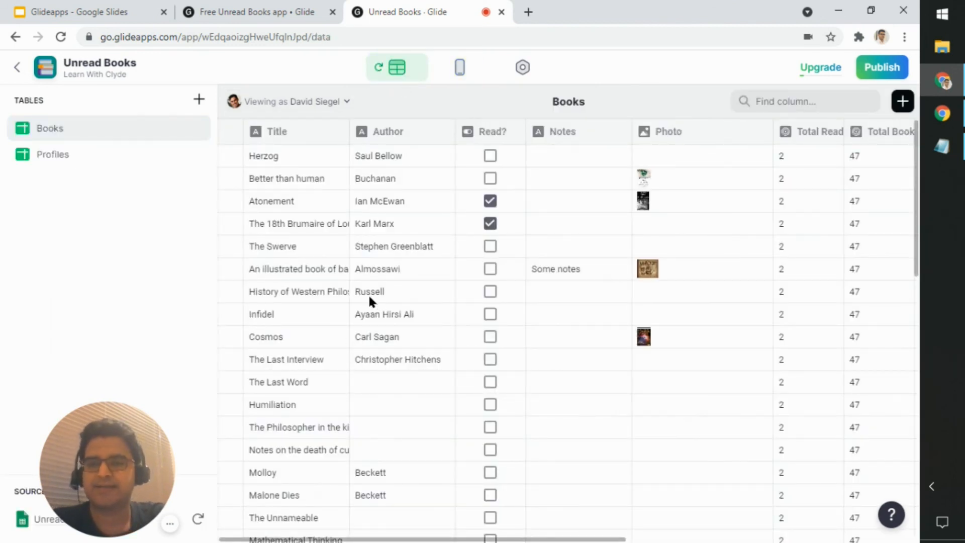
click(76, 159)
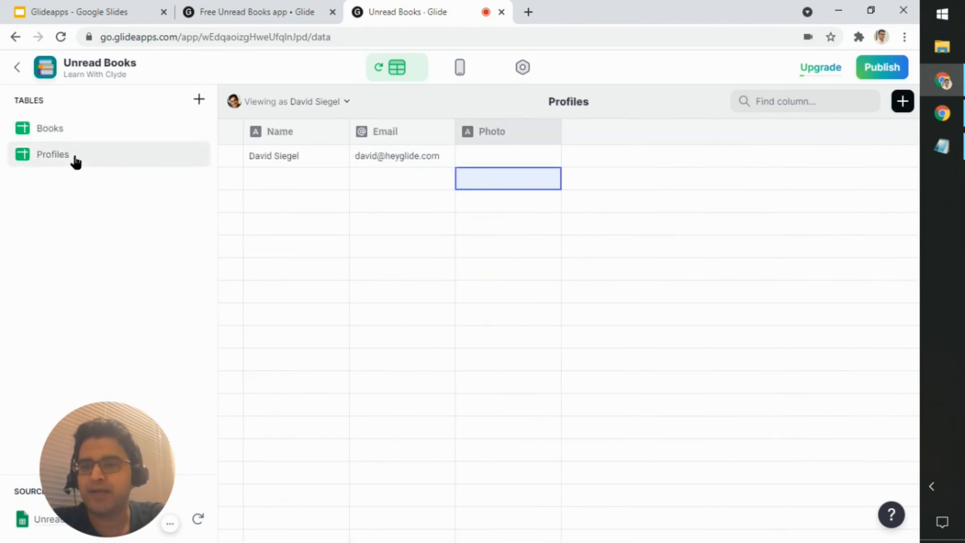
click(422, 261)
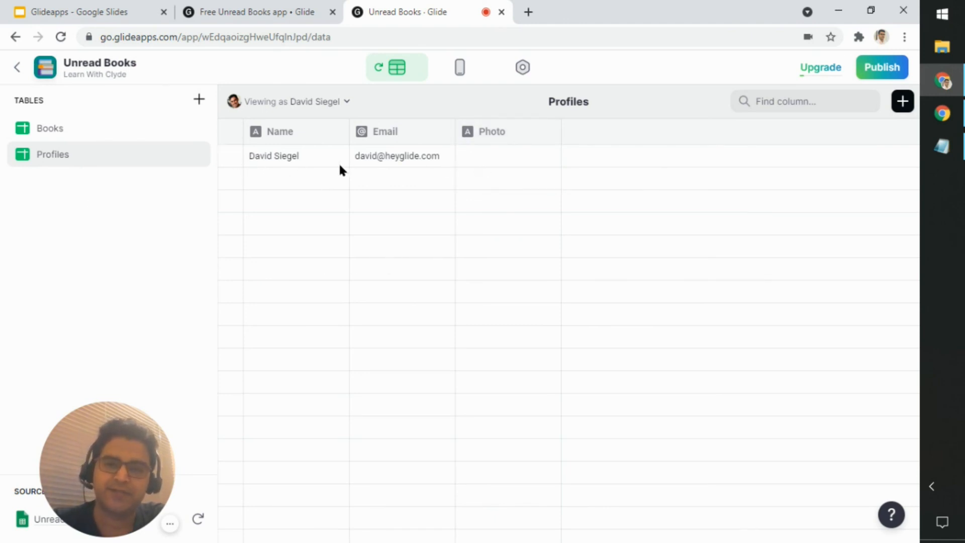
click(297, 179)
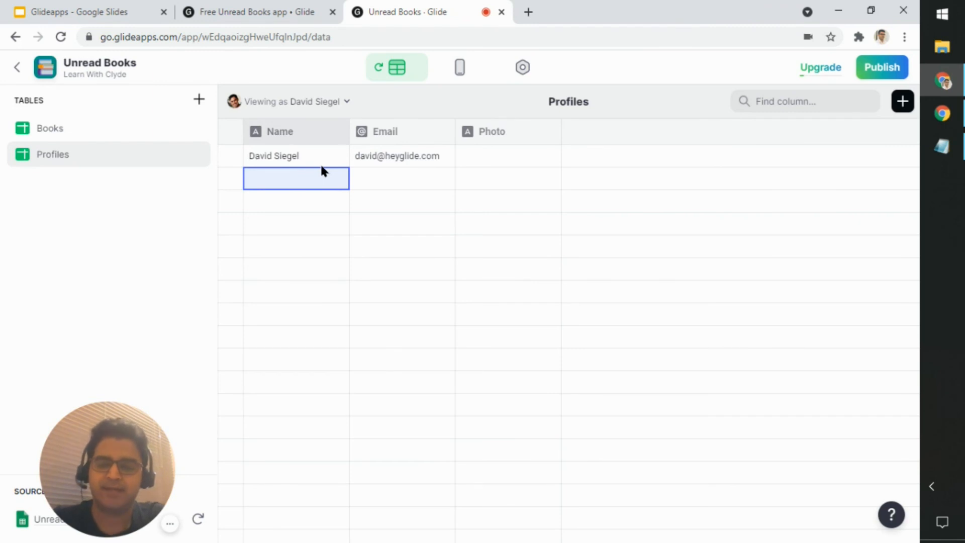
text(John Smith)
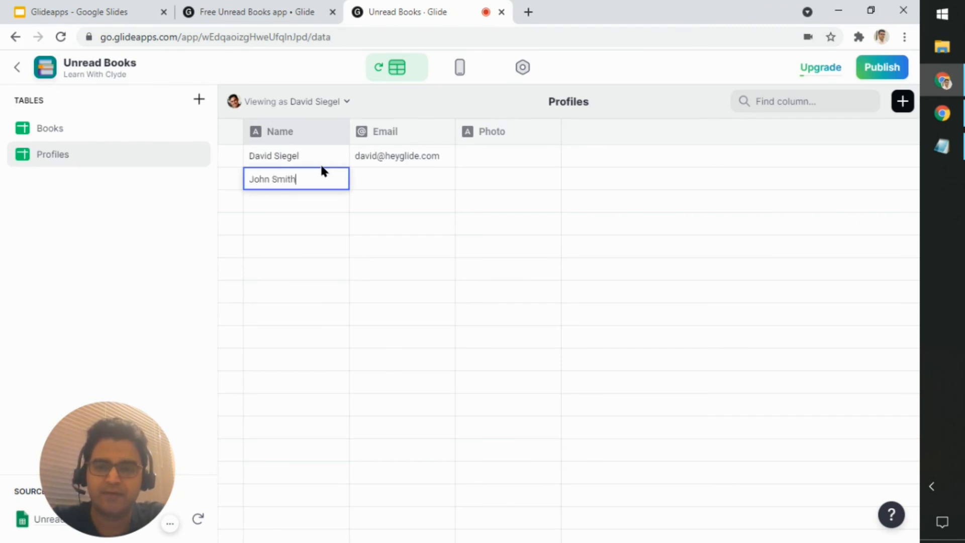
key(Tab)
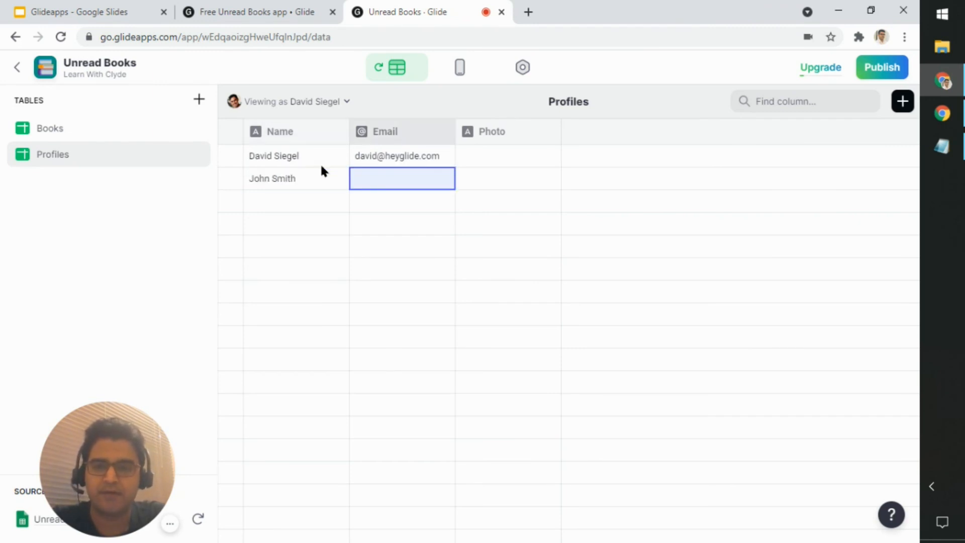
text(joh)
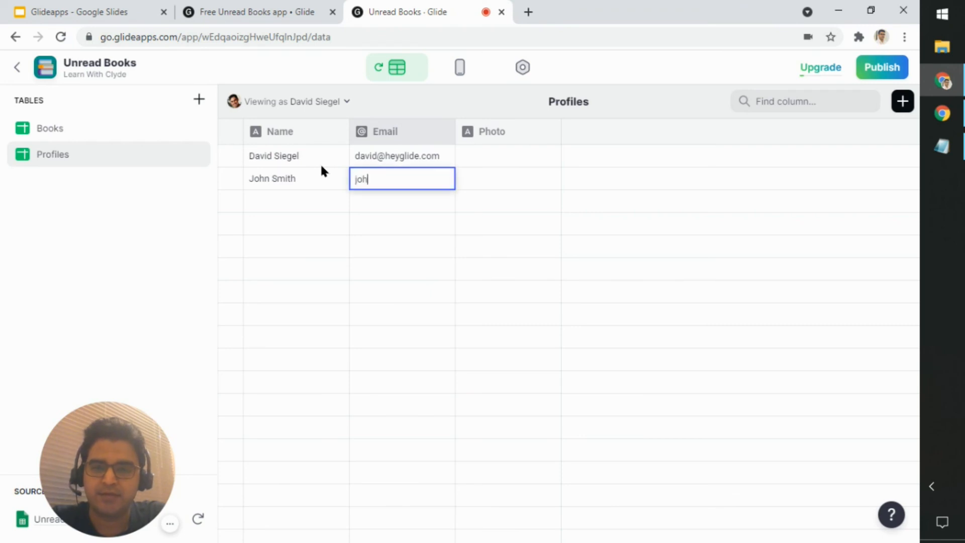
text(nsmith)
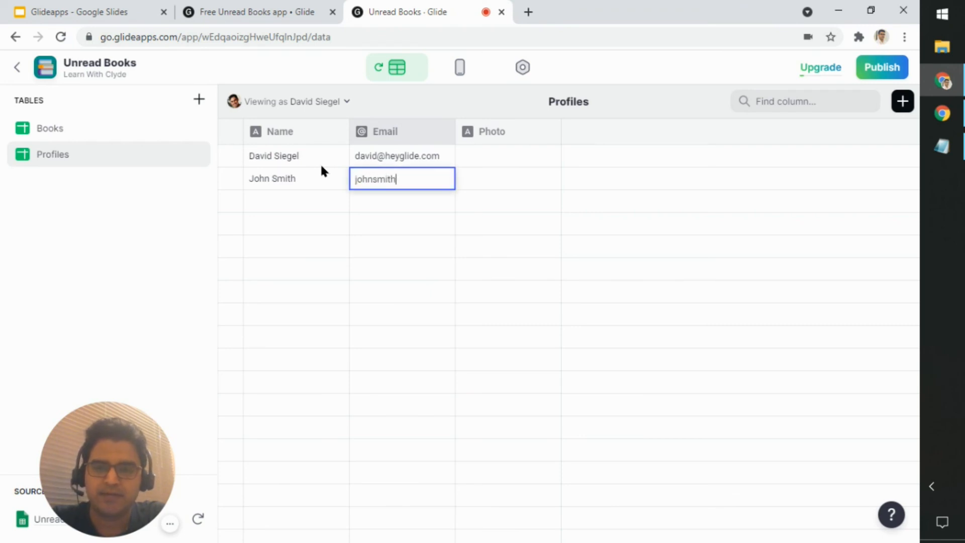
text(@example.com)
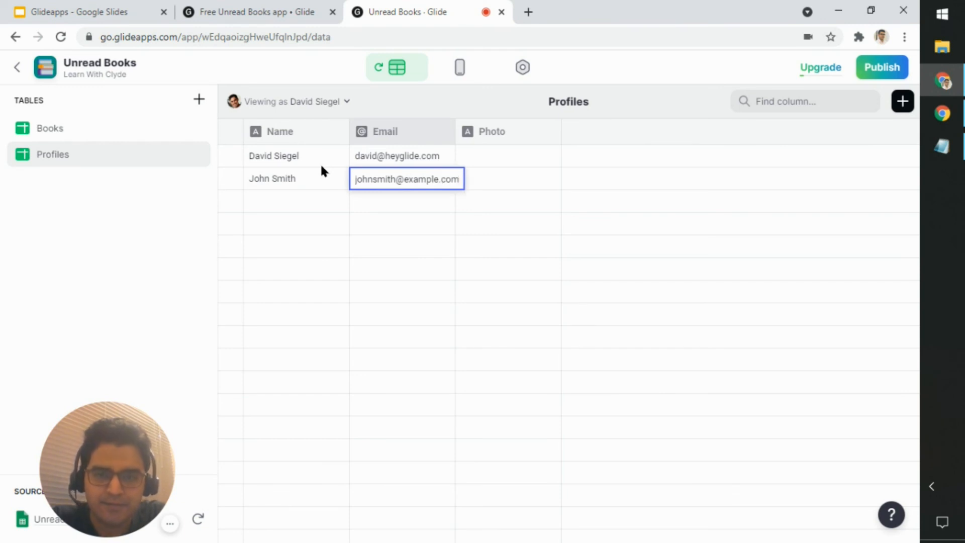
key(Return)
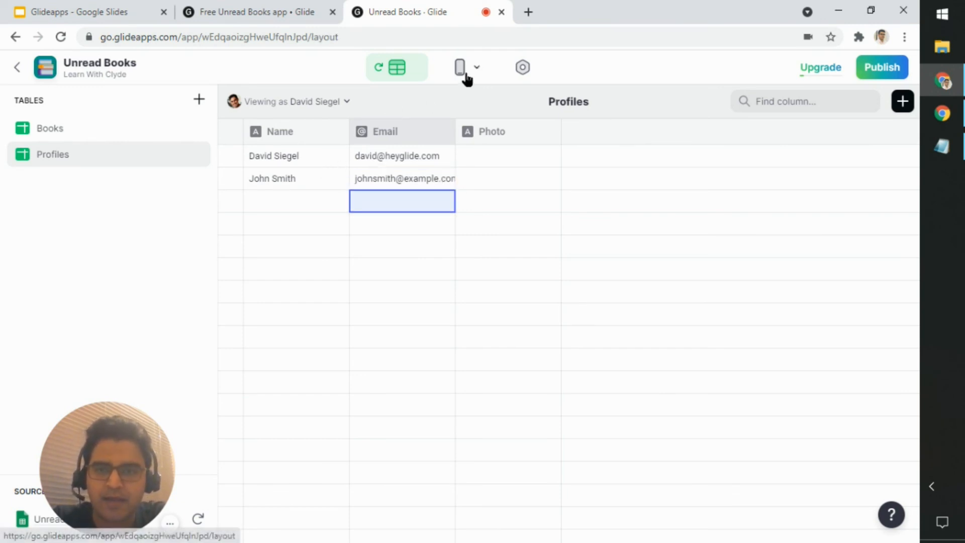
click(463, 75)
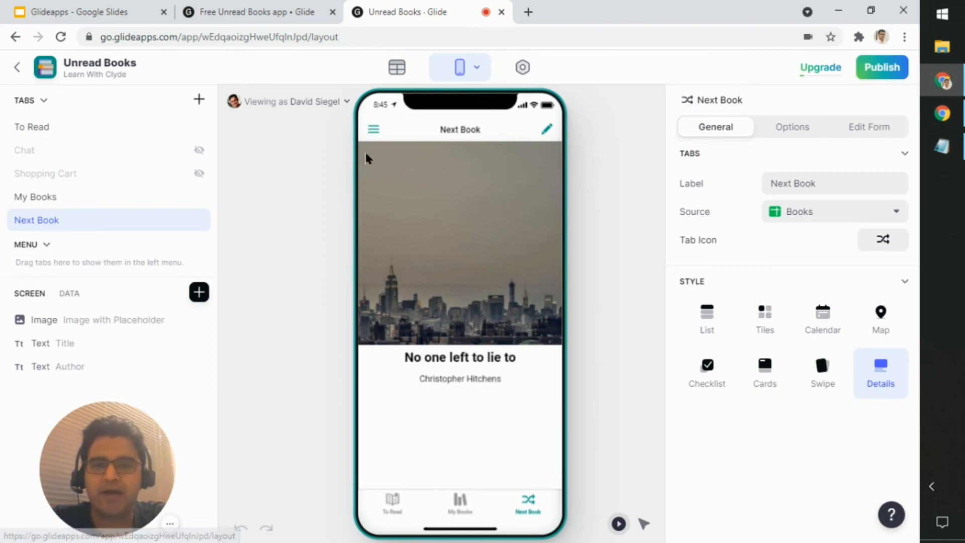
Step: Switch the Next Book preview to view the app as the second user from the Profiles table
click(297, 101)
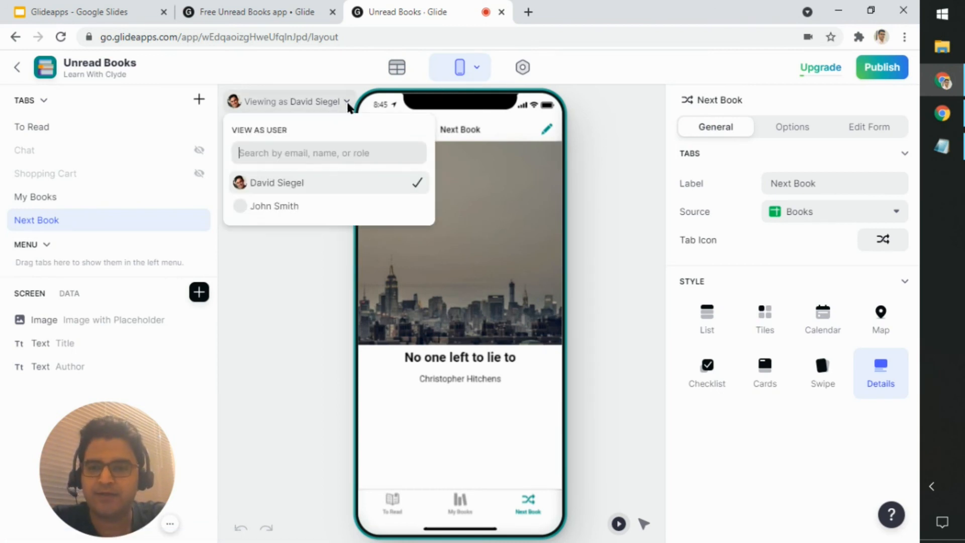
click(284, 210)
click(266, 266)
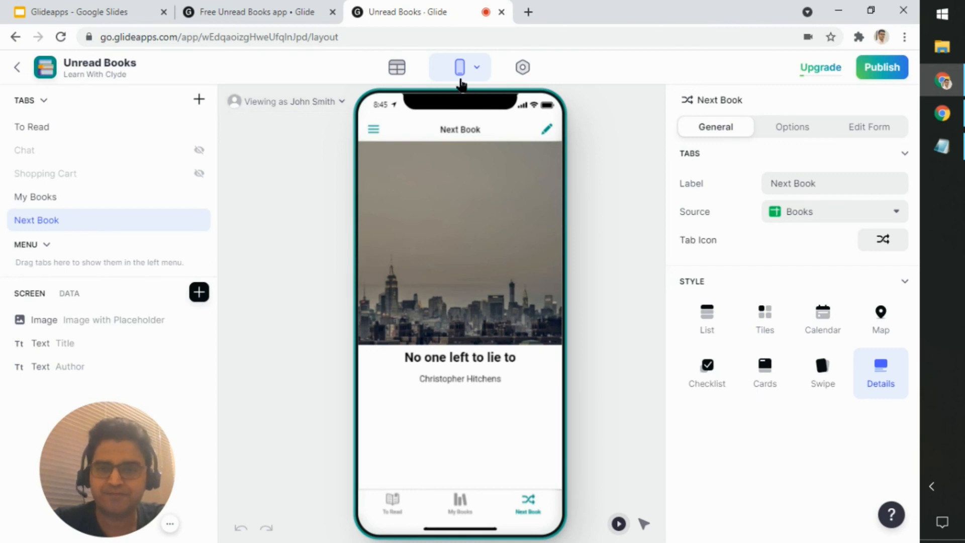
Step: Examine the user rows in the Profiles data table and return to the app layout
click(397, 70)
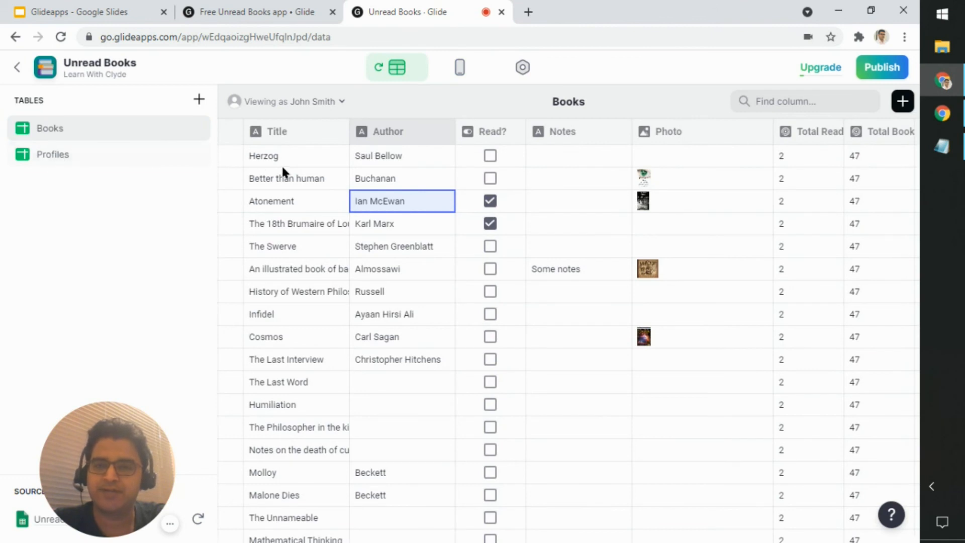
click(104, 159)
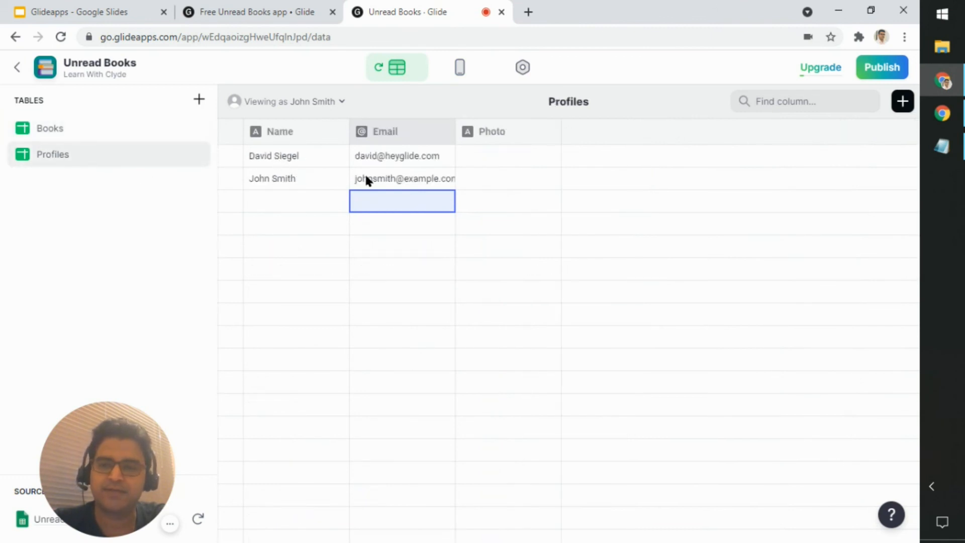
click(460, 68)
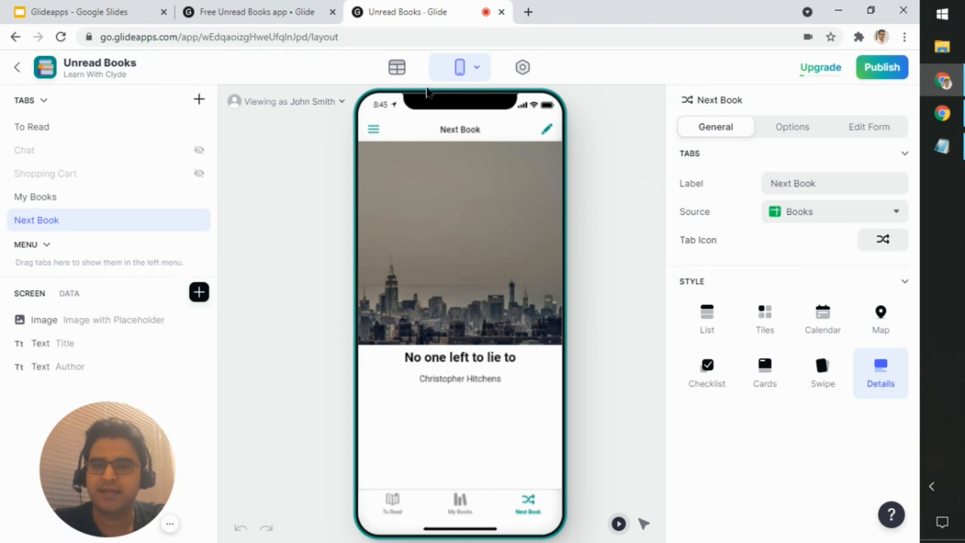
Step: Clear the names and e-mail addresses of both users in the Profiles table
click(397, 67)
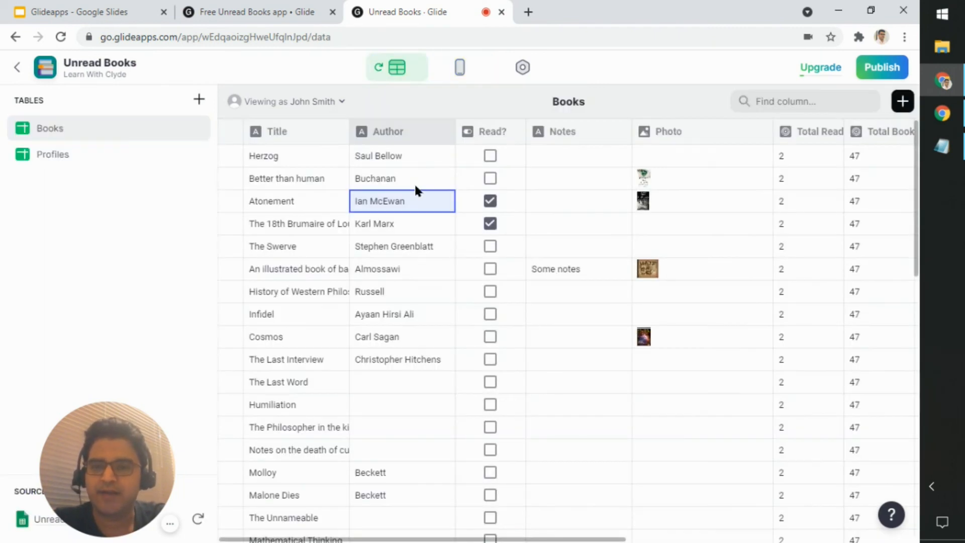
click(65, 156)
drag(302, 156, 413, 179)
key(Delete)
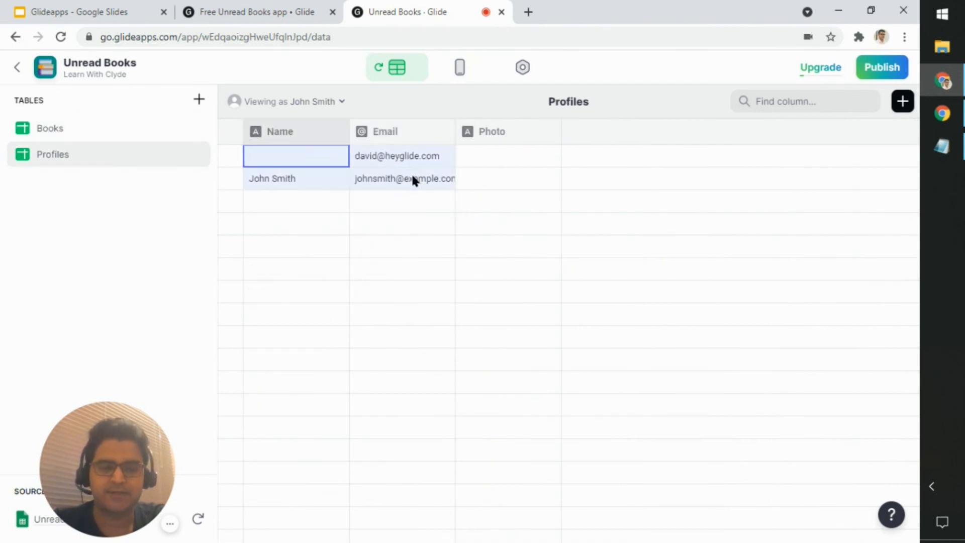
click(413, 177)
key(Delete)
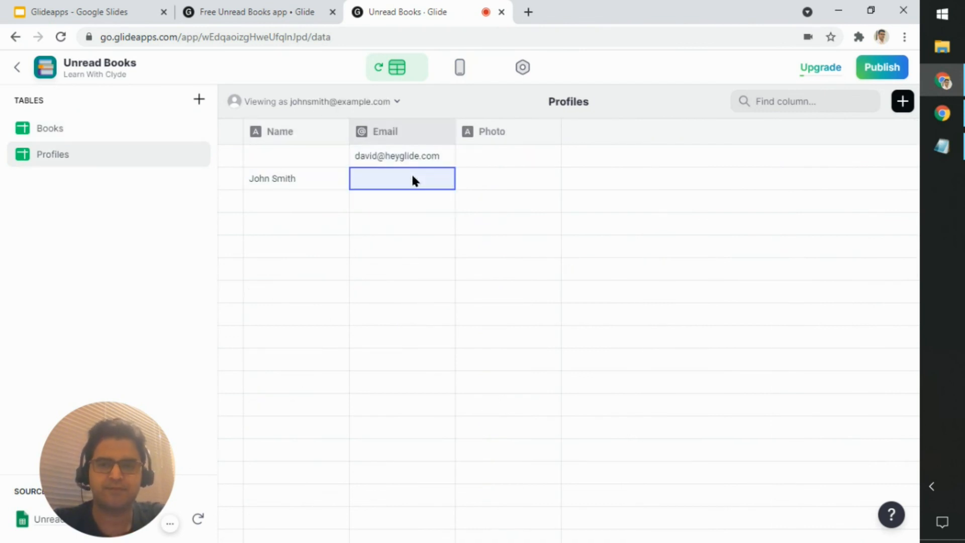
key(Up)
key(Delete)
key(Left)
key(Down)
key(Delete)
key(Up)
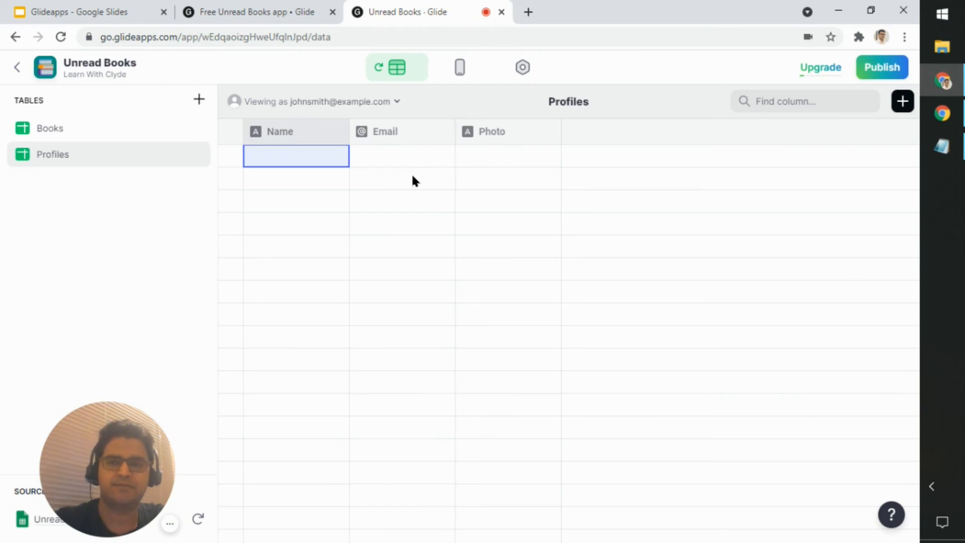
Step: Return to the app layout and check which users the app can be viewed as
click(460, 69)
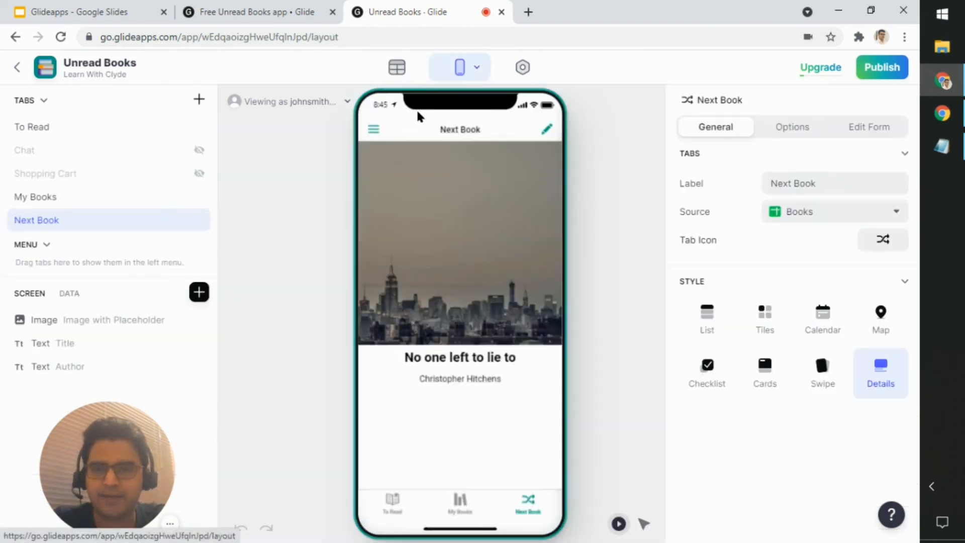
click(336, 112)
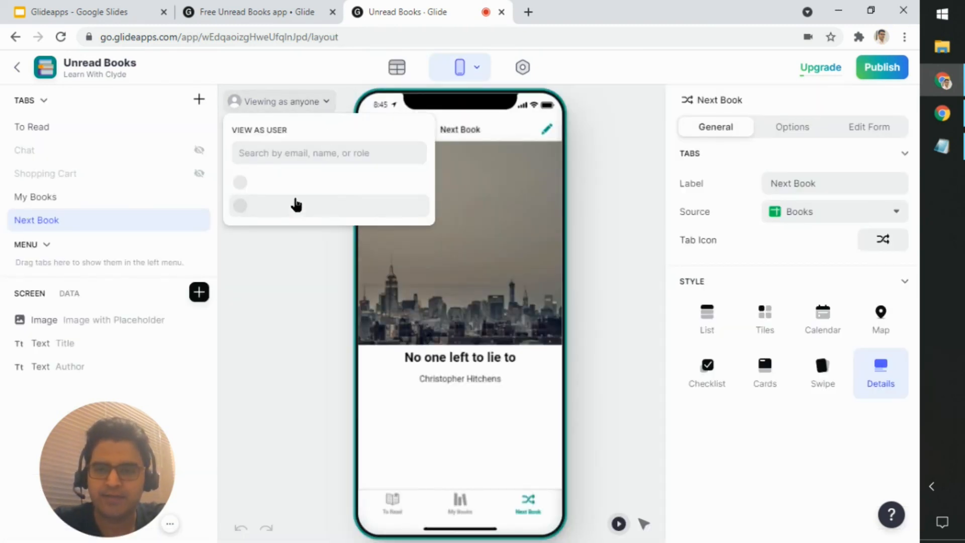
click(285, 250)
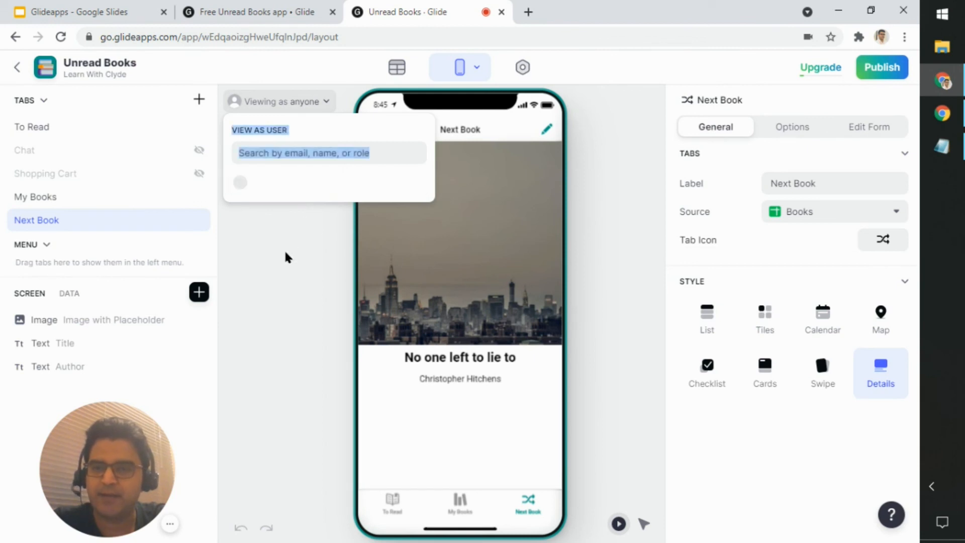
click(299, 110)
click(306, 190)
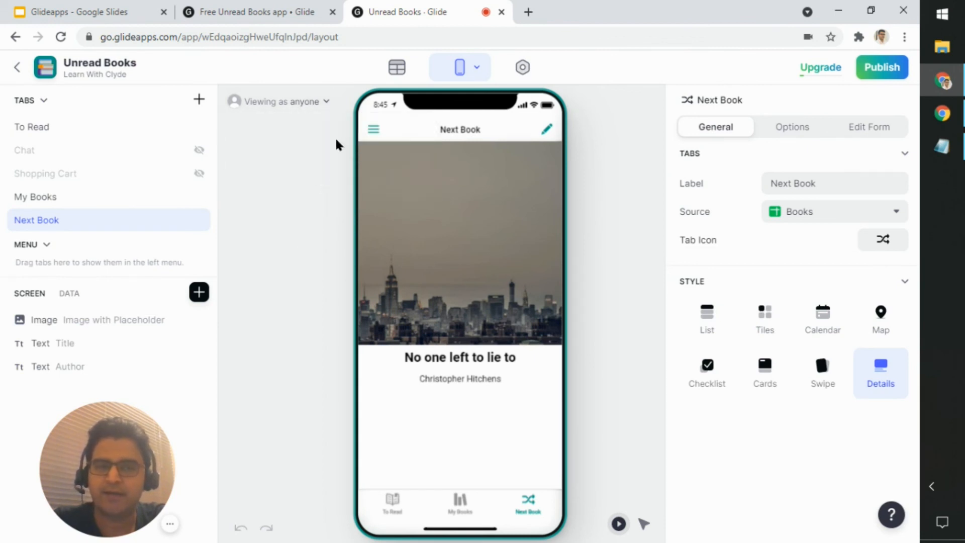
click(317, 101)
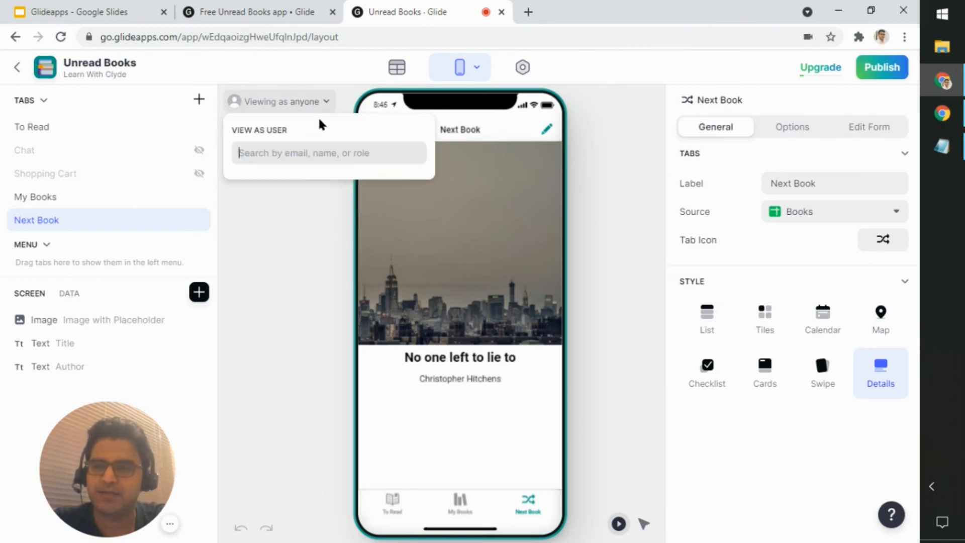
click(306, 214)
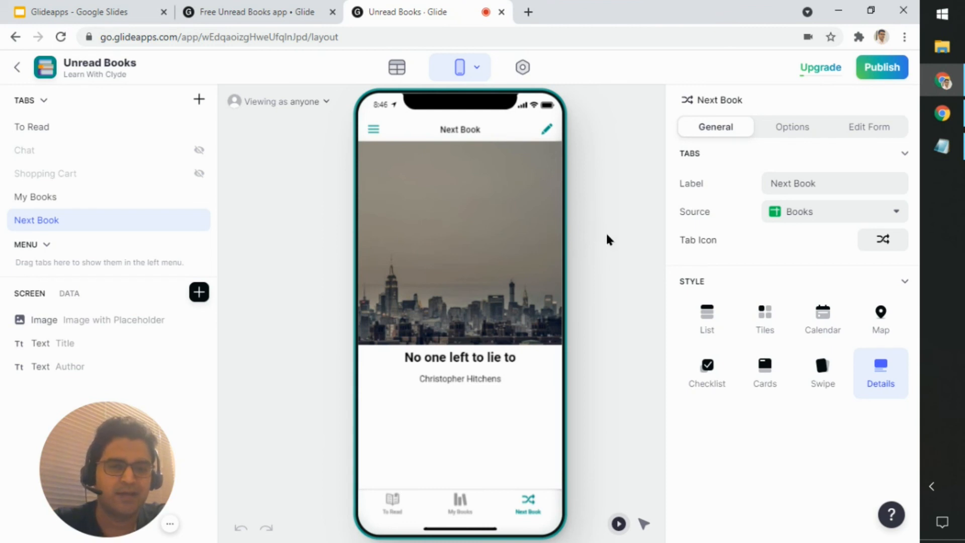
Step: Preview the app's side menu and its Profile screen, and close the profile
click(372, 130)
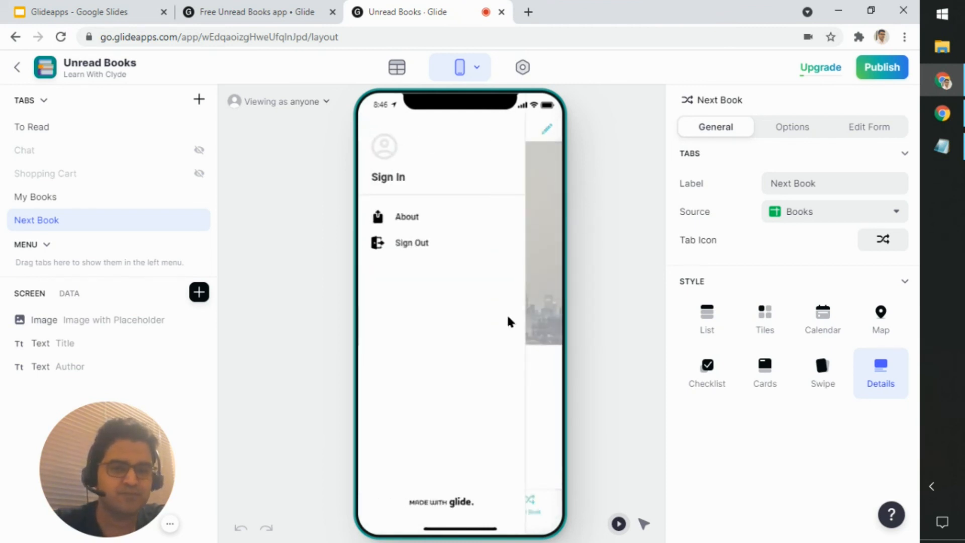
click(513, 174)
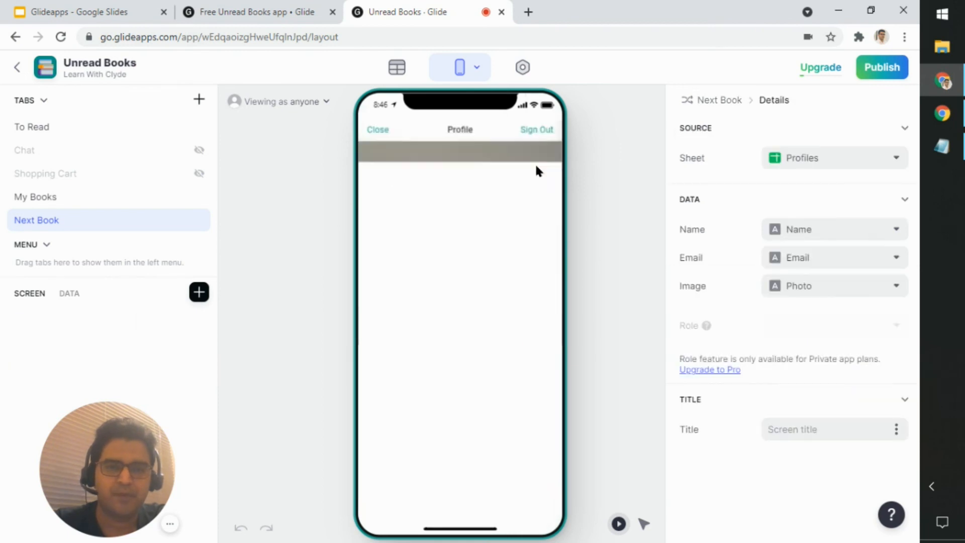
click(385, 131)
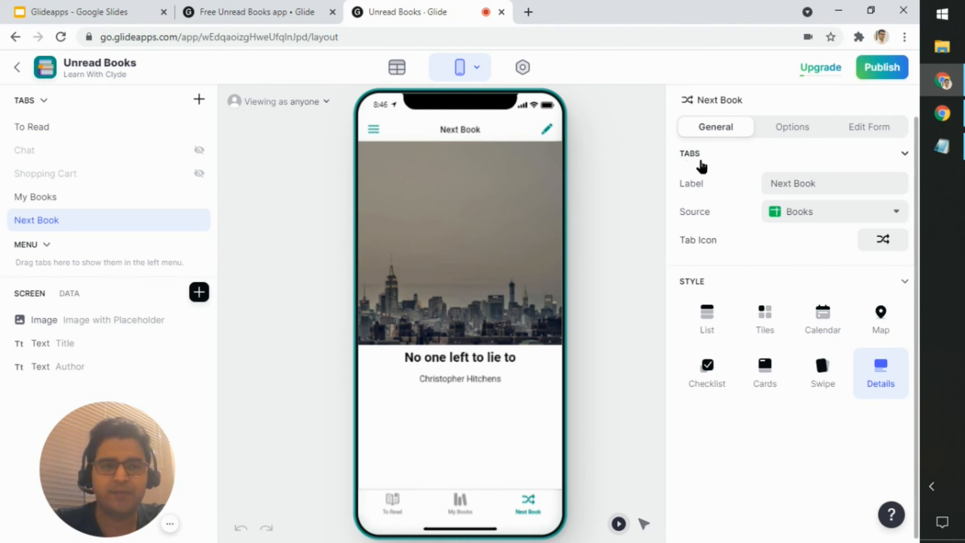
Step: Bring up the dialog for publishing the app and dismiss it without publishing
click(901, 75)
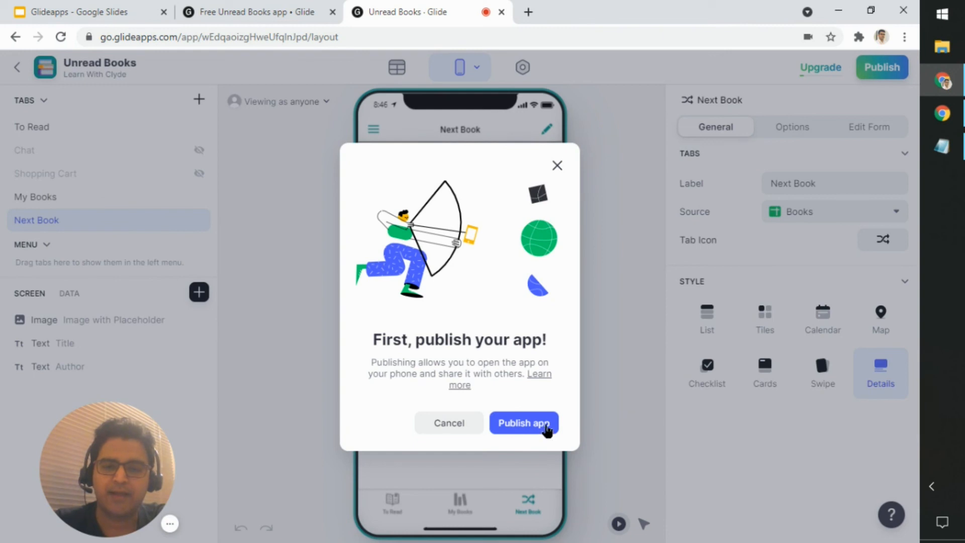
click(557, 166)
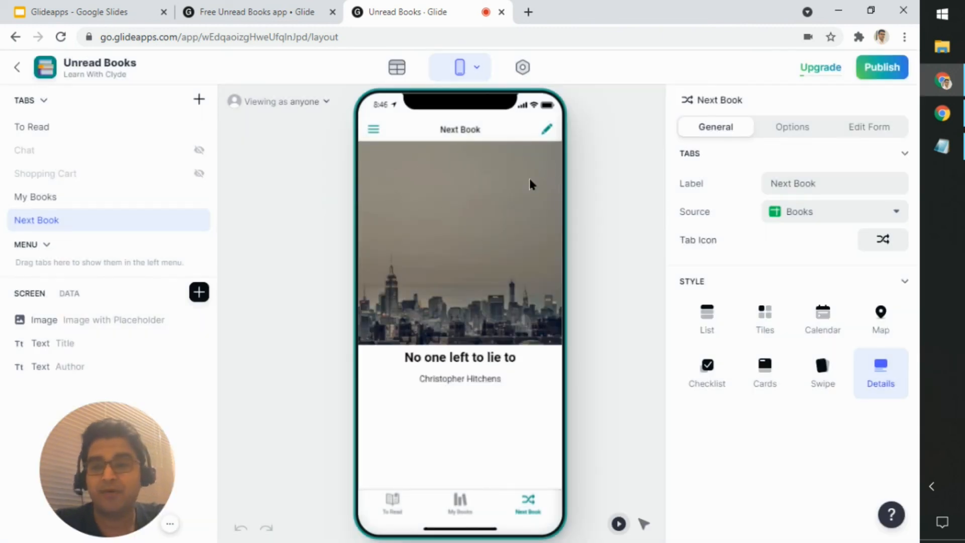